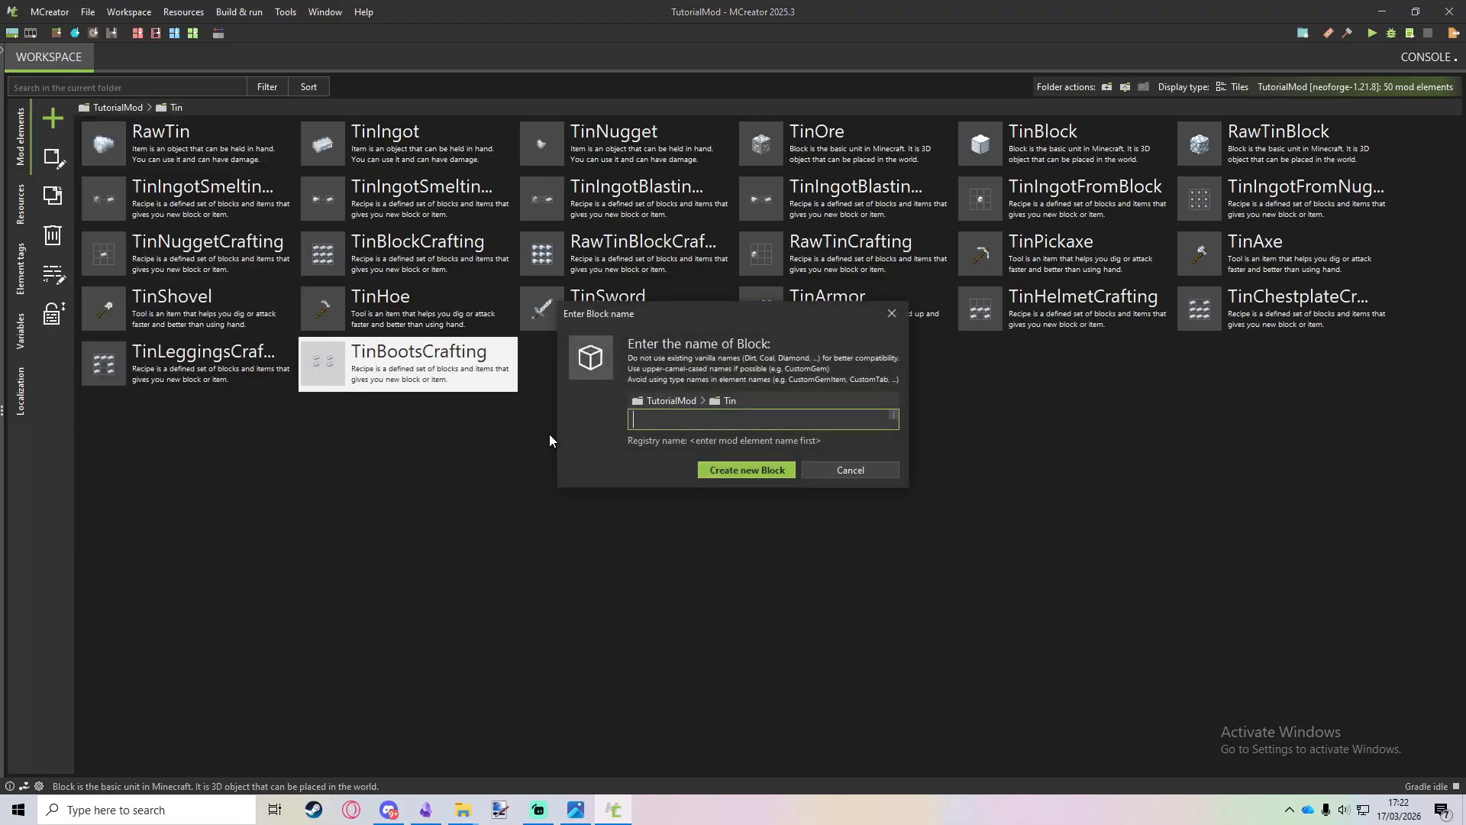
Create a new block element named TinBarrel in the Tin folder.
text(Tin)
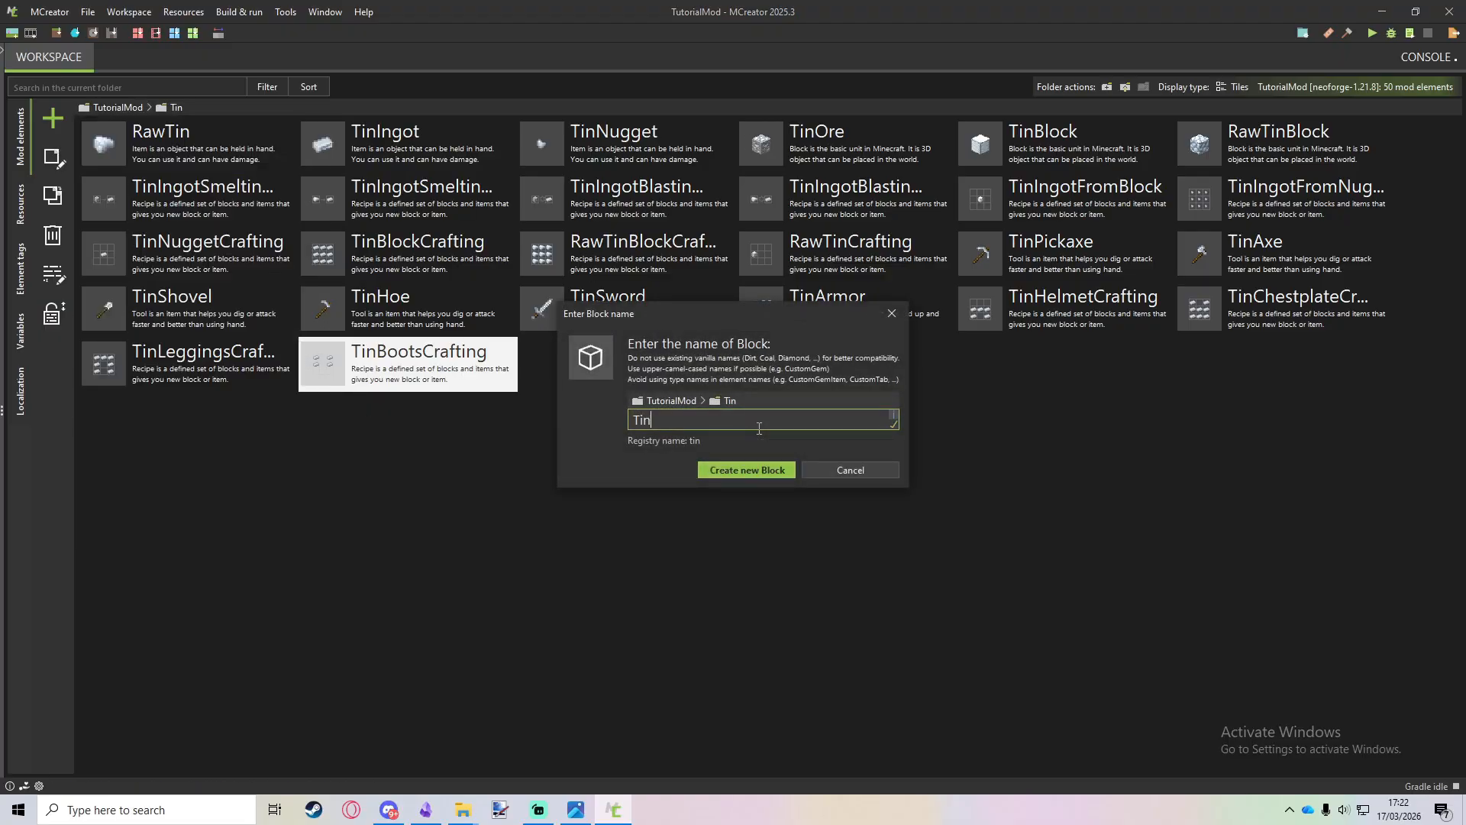
text(Barrel)
click(768, 469)
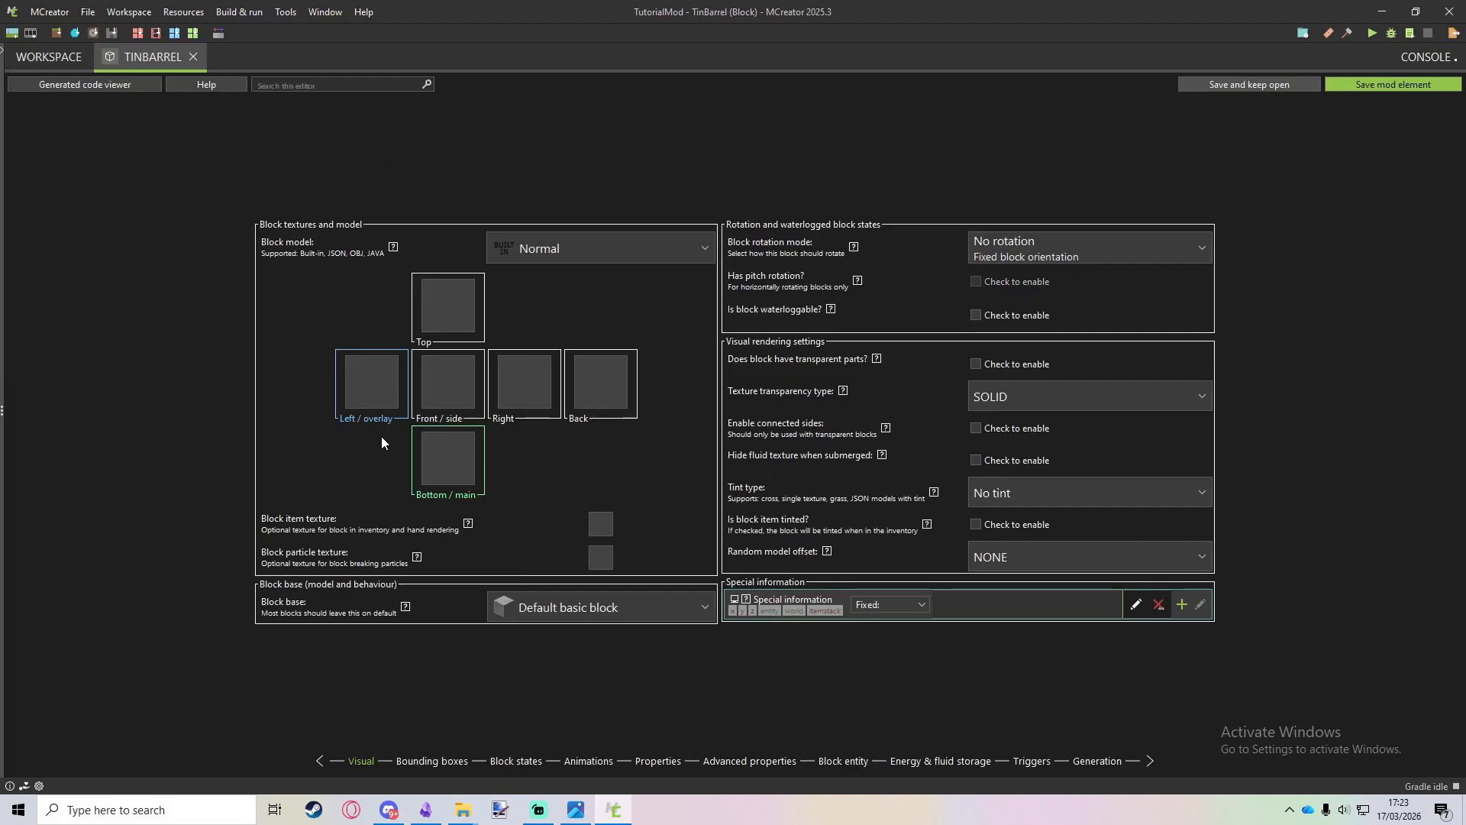
click(557, 245)
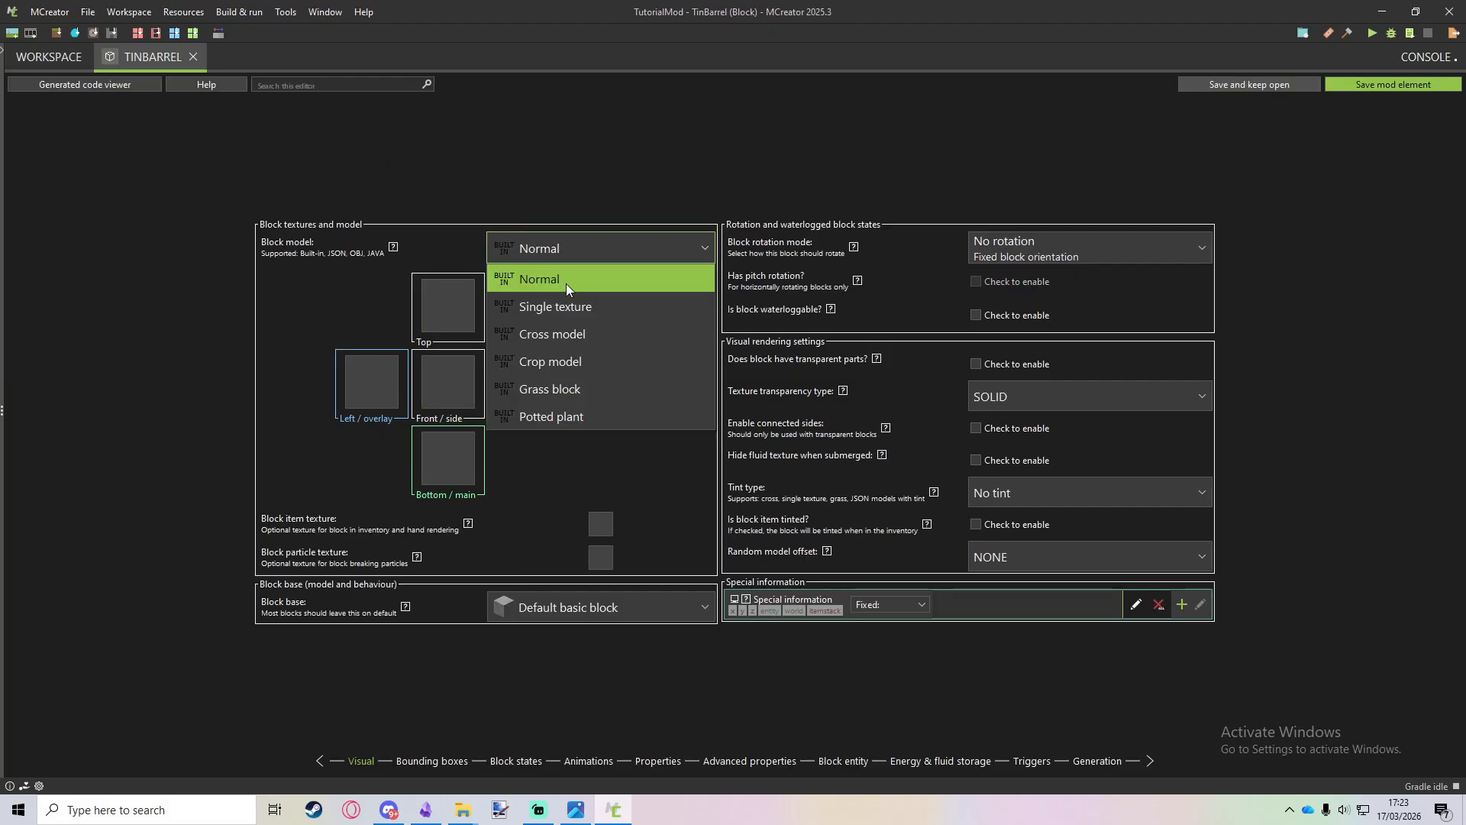
click(570, 307)
click(612, 246)
click(640, 274)
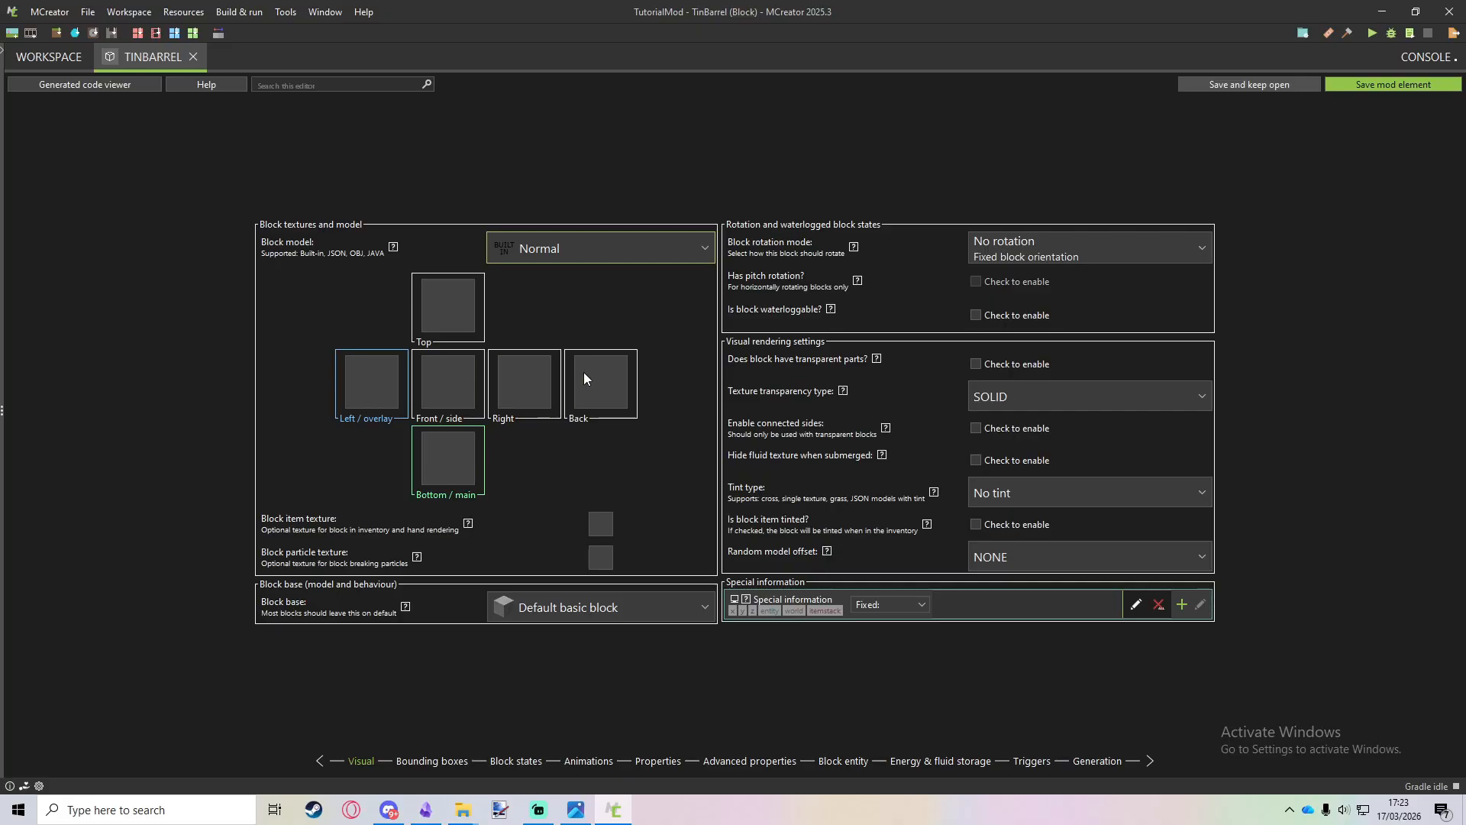
Import tin_barrel_side.png as a block texture and apply it to the block through the left face.
click(380, 391)
click(527, 247)
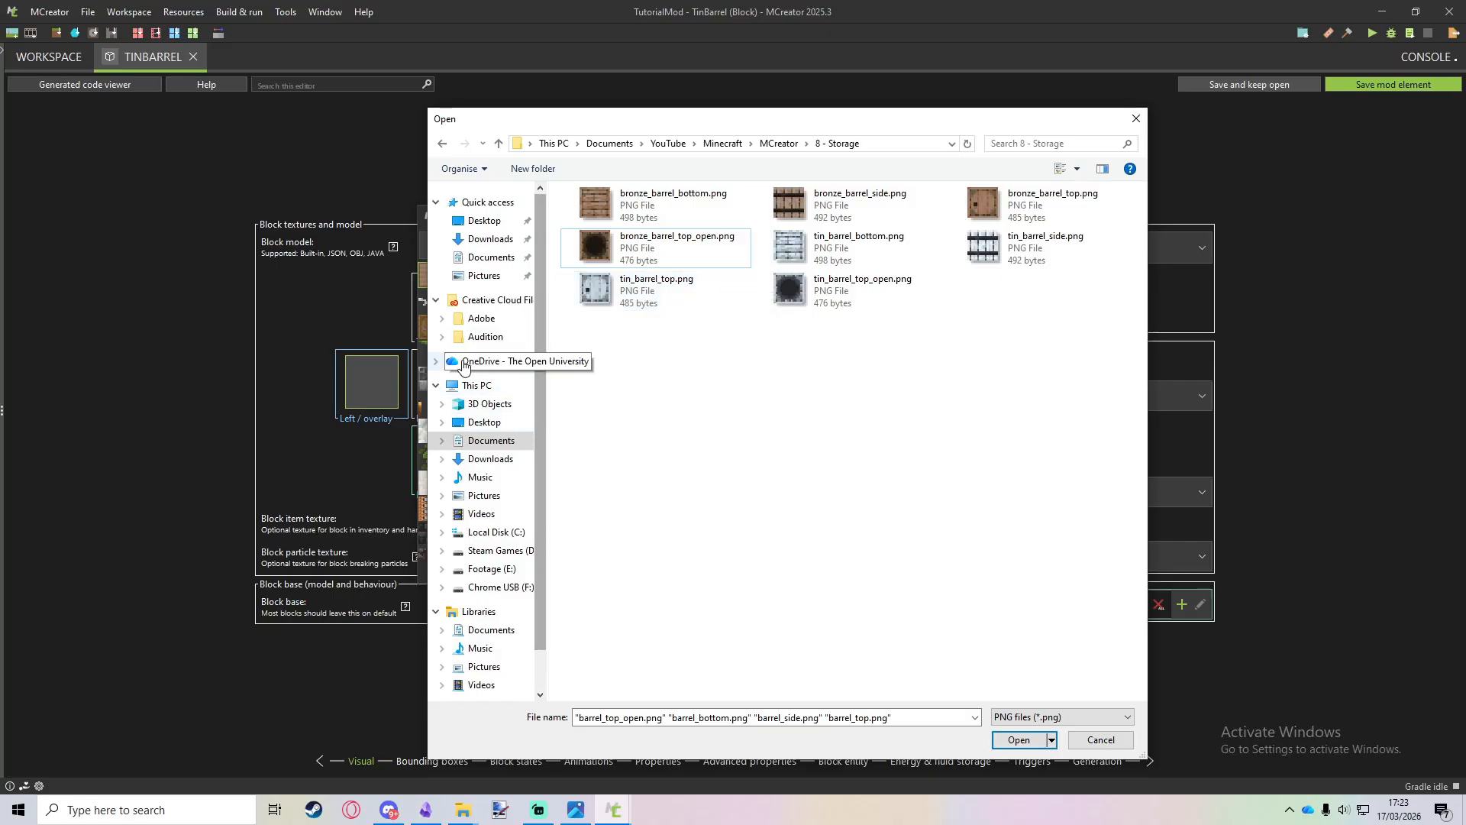
double_click(1004, 252)
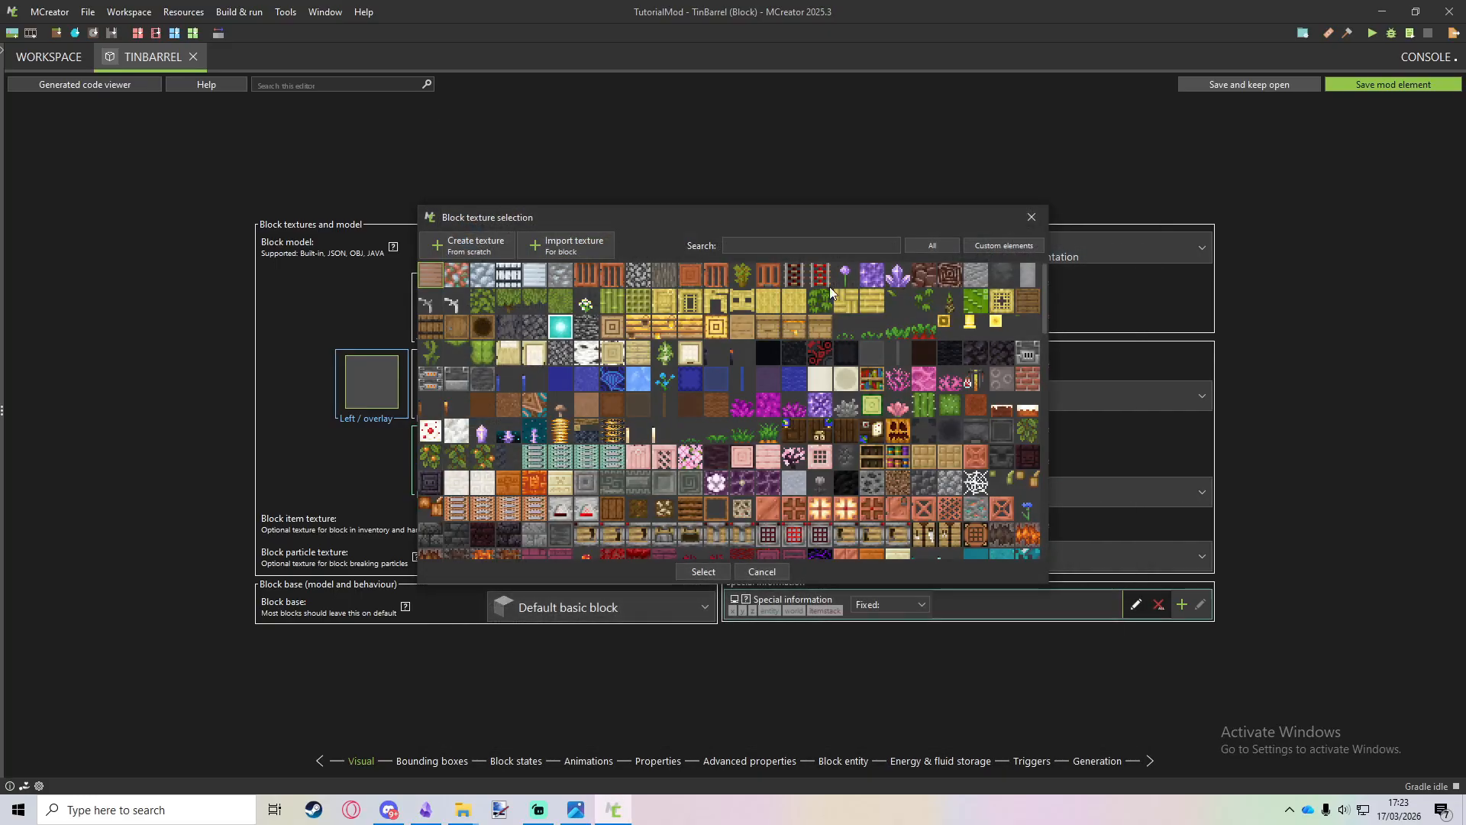
double_click(506, 275)
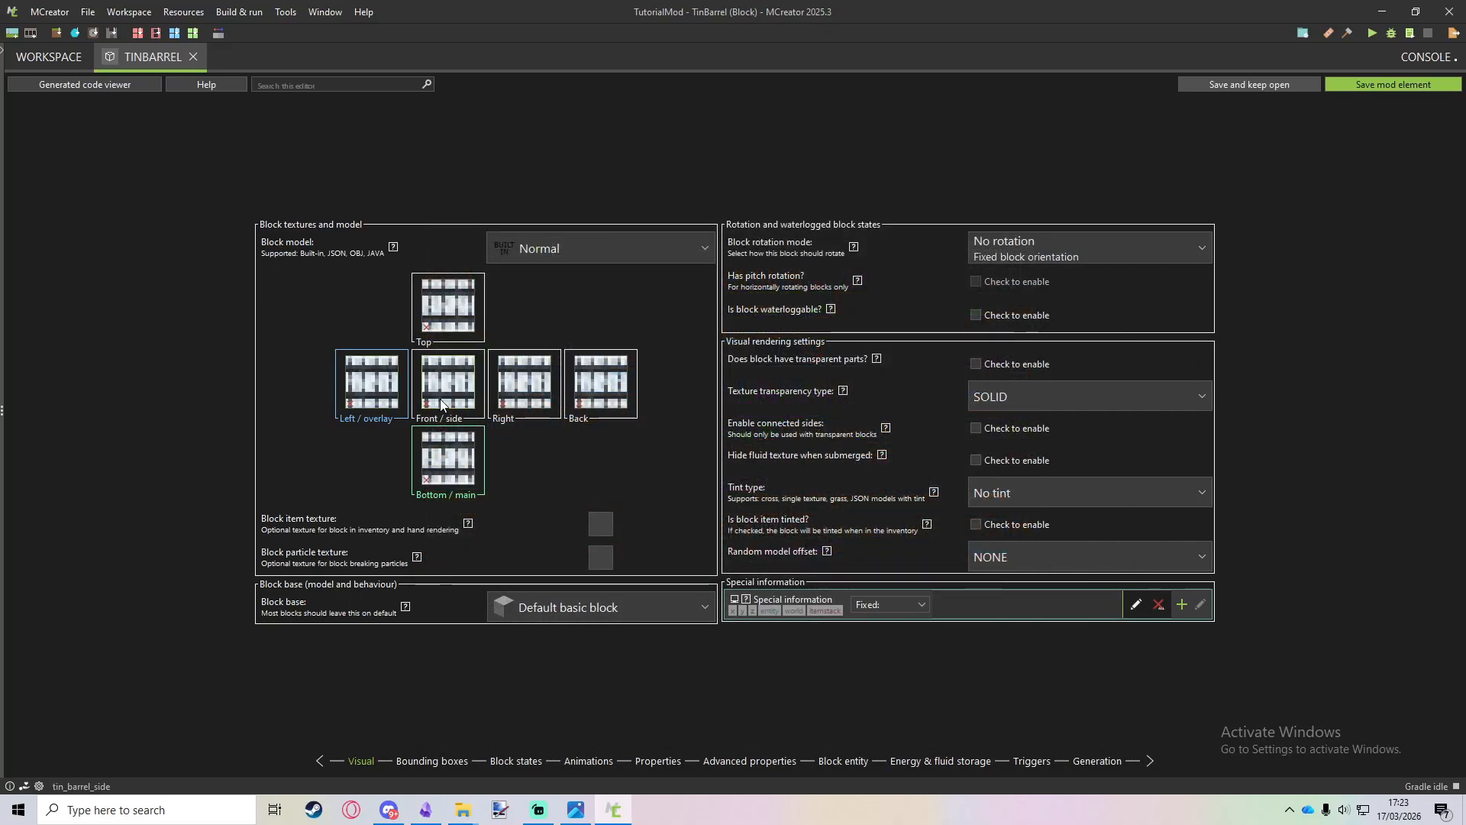
Import tin_barrel_top.png as a block texture and assign it to the block's top face.
click(451, 323)
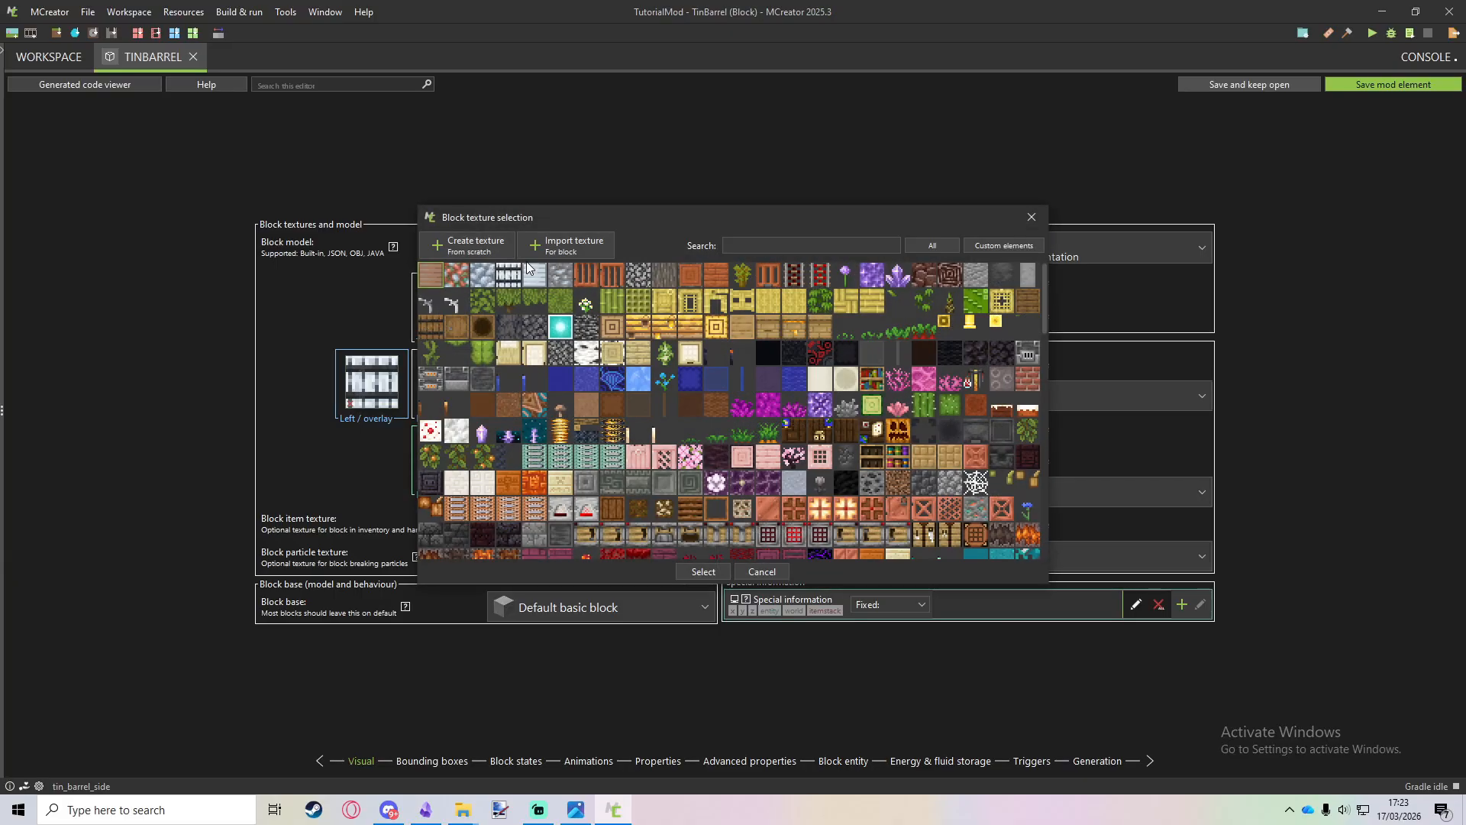
click(565, 245)
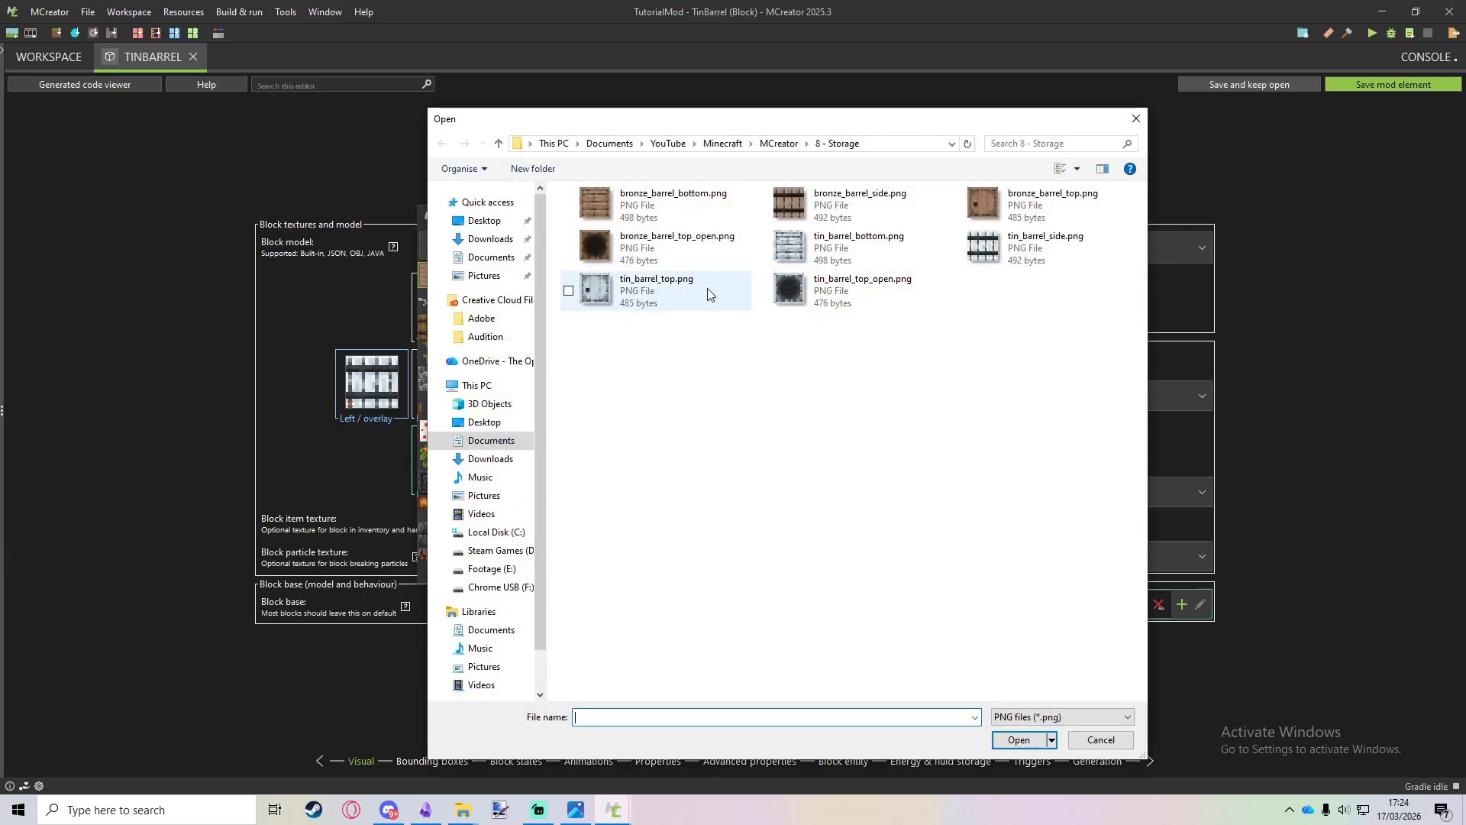
double_click(707, 292)
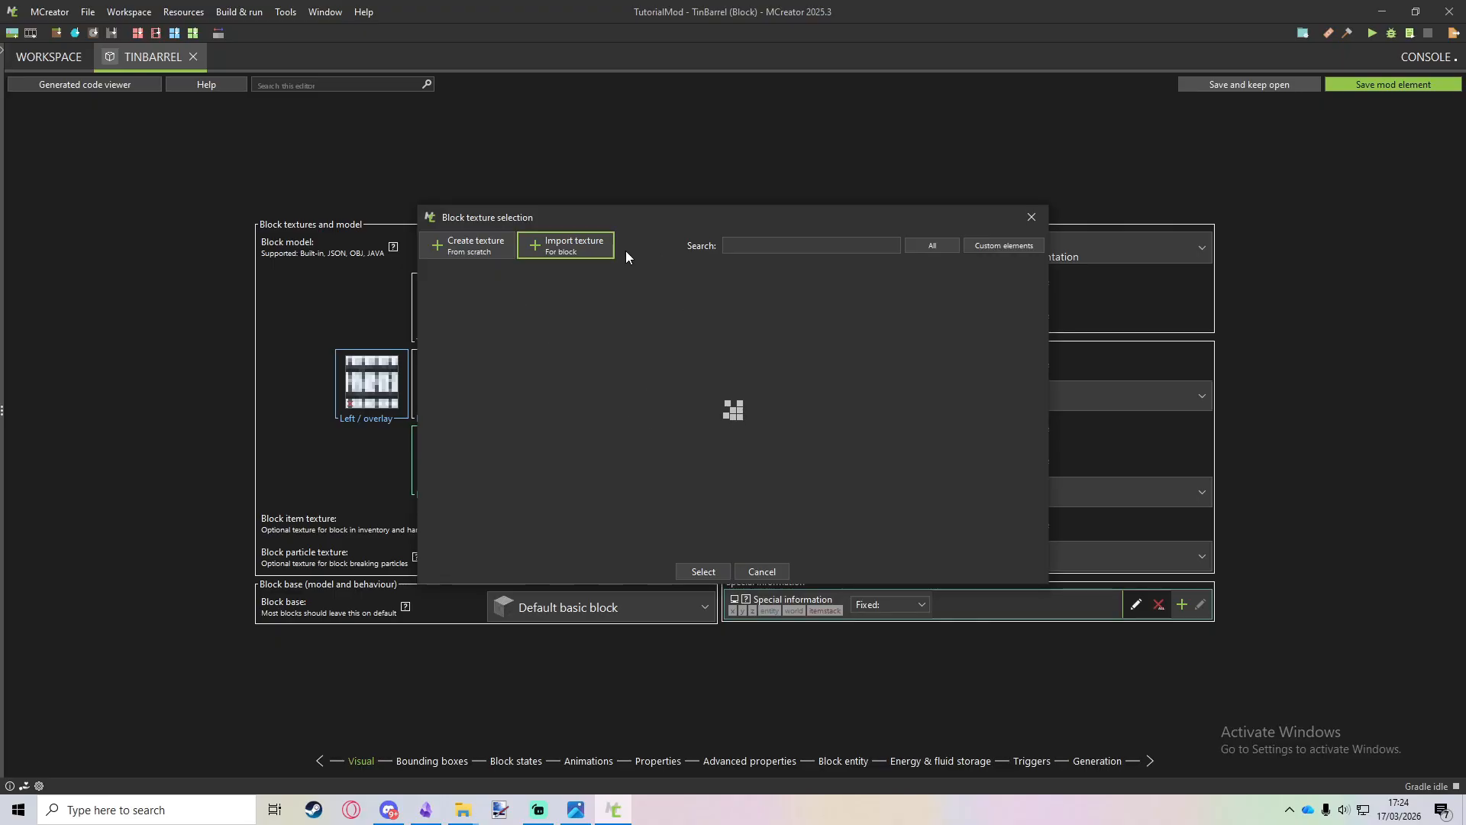
click(1031, 216)
click(701, 239)
click(534, 275)
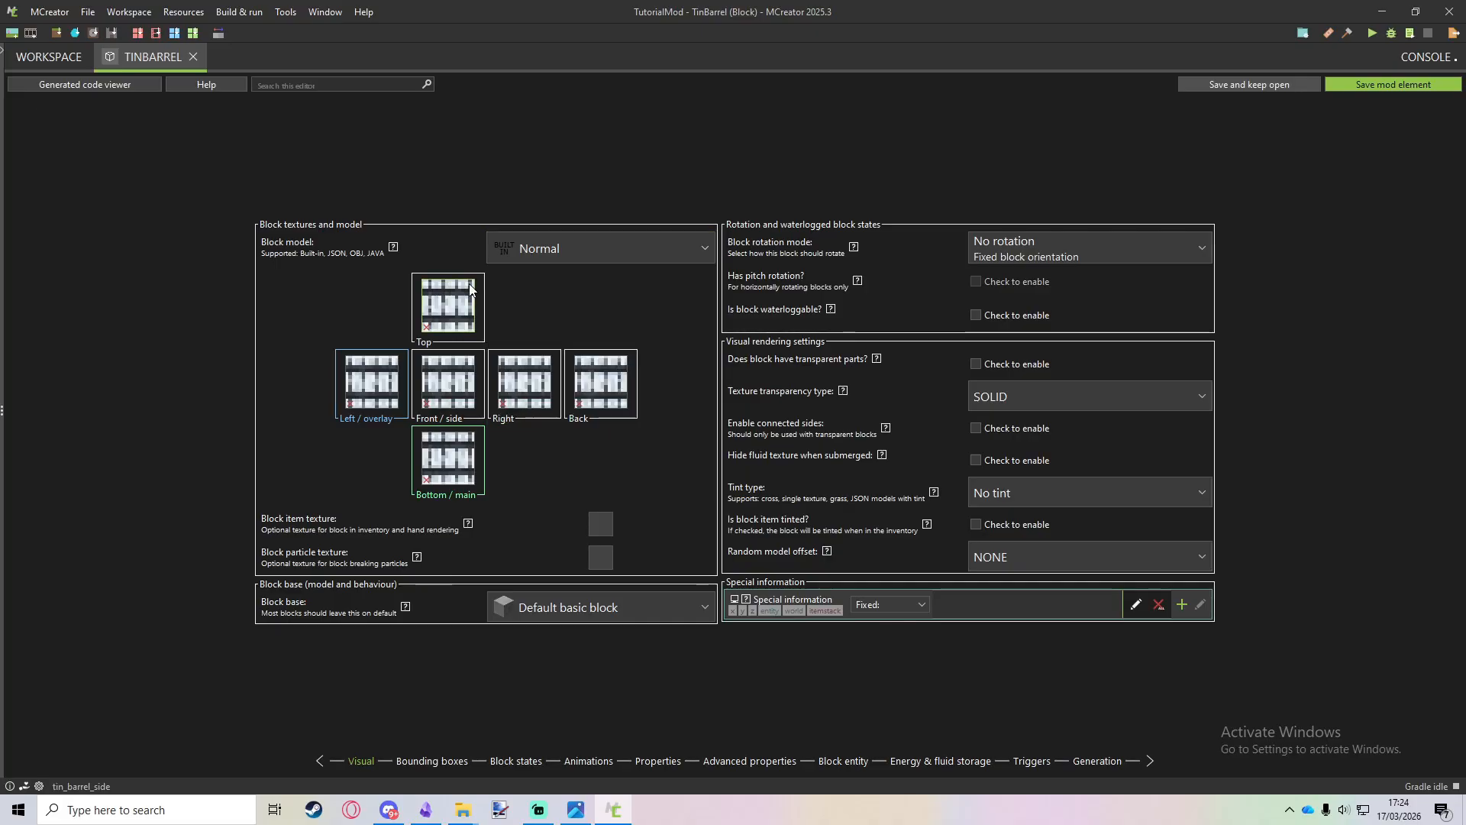
click(448, 305)
double_click(536, 275)
Import tin_barrel_bottom.png as a block texture and assign it to the block's bottom face.
click(443, 468)
click(573, 244)
double_click(831, 239)
double_click(612, 275)
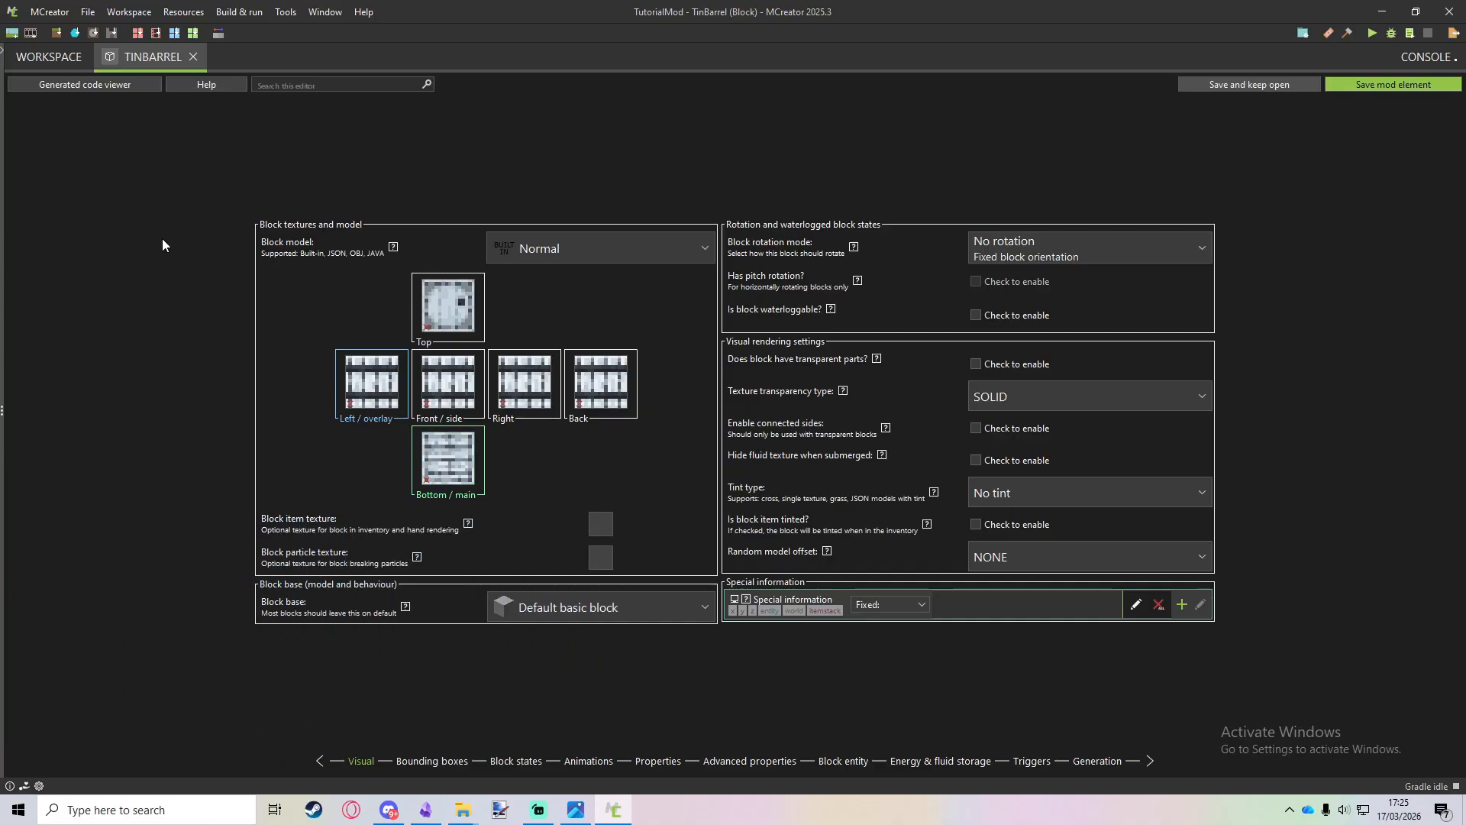
Set the block rotation mode to Log rotation (X/Y/Z).
click(1031, 244)
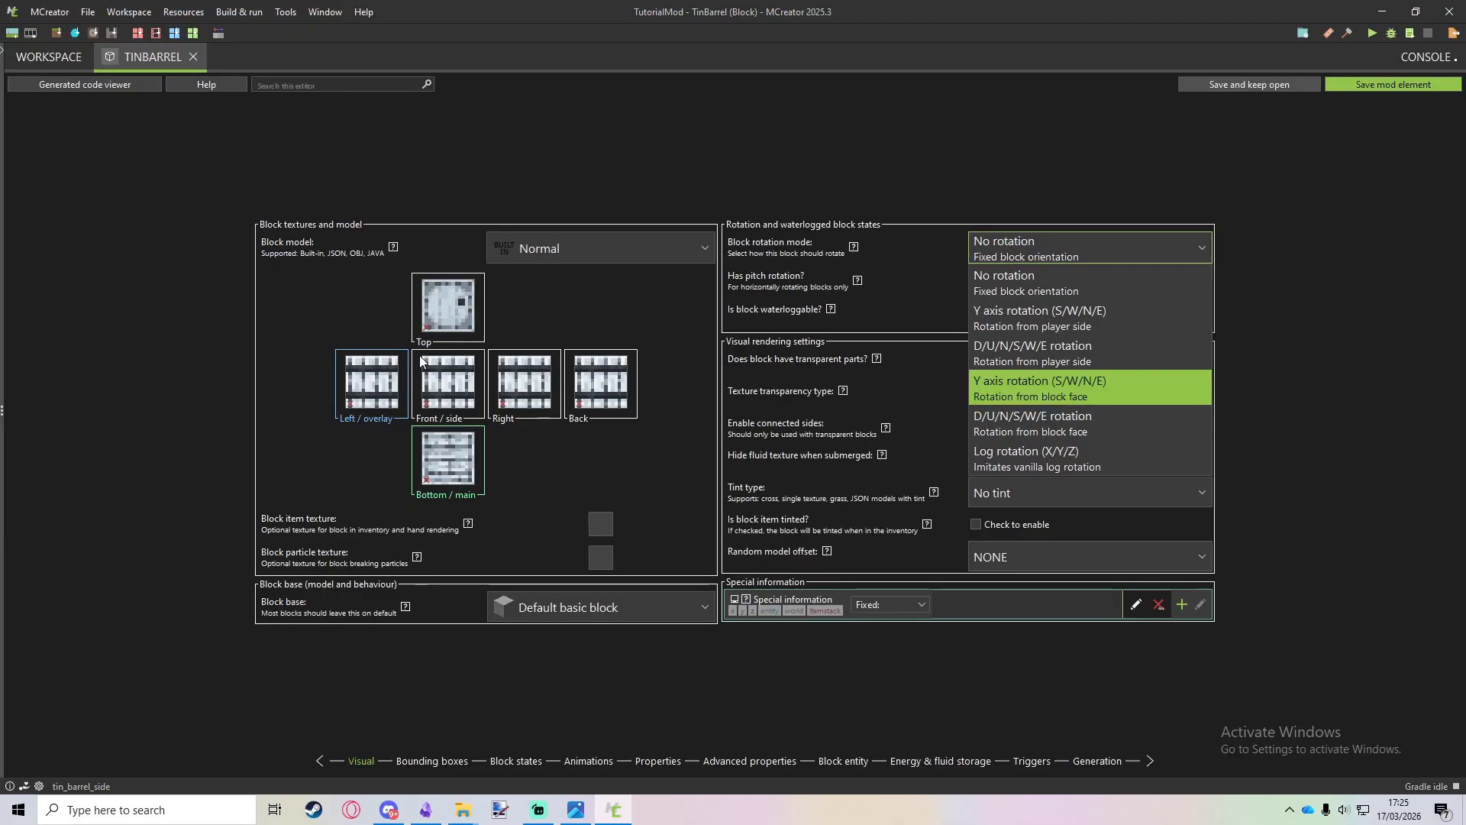
click(1036, 461)
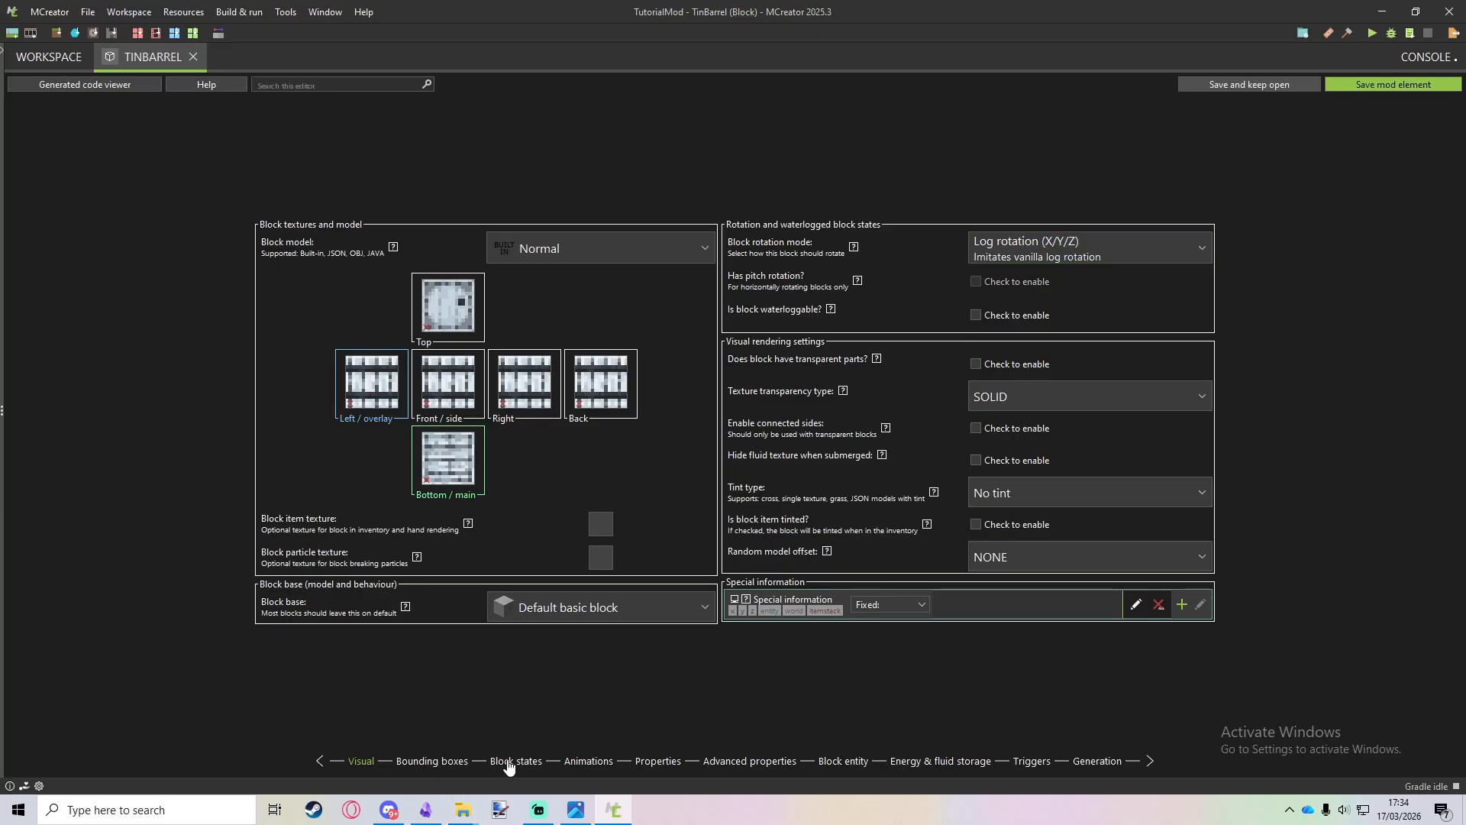
Add the barrel's item form to the Functional Blocks creative inventory tab in the block properties.
click(588, 761)
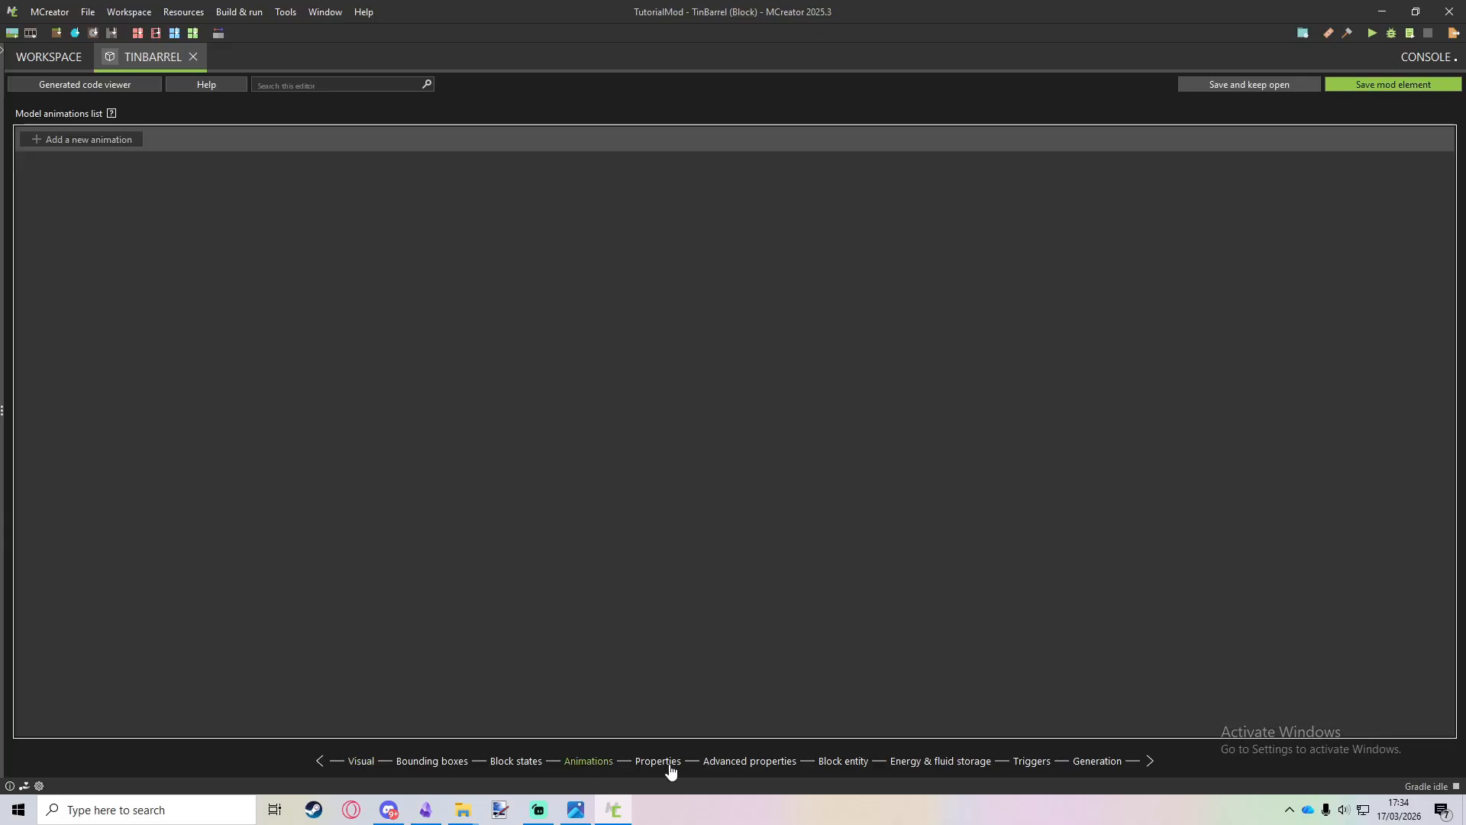
click(657, 761)
click(580, 187)
drag(542, 187, 611, 186)
click(616, 185)
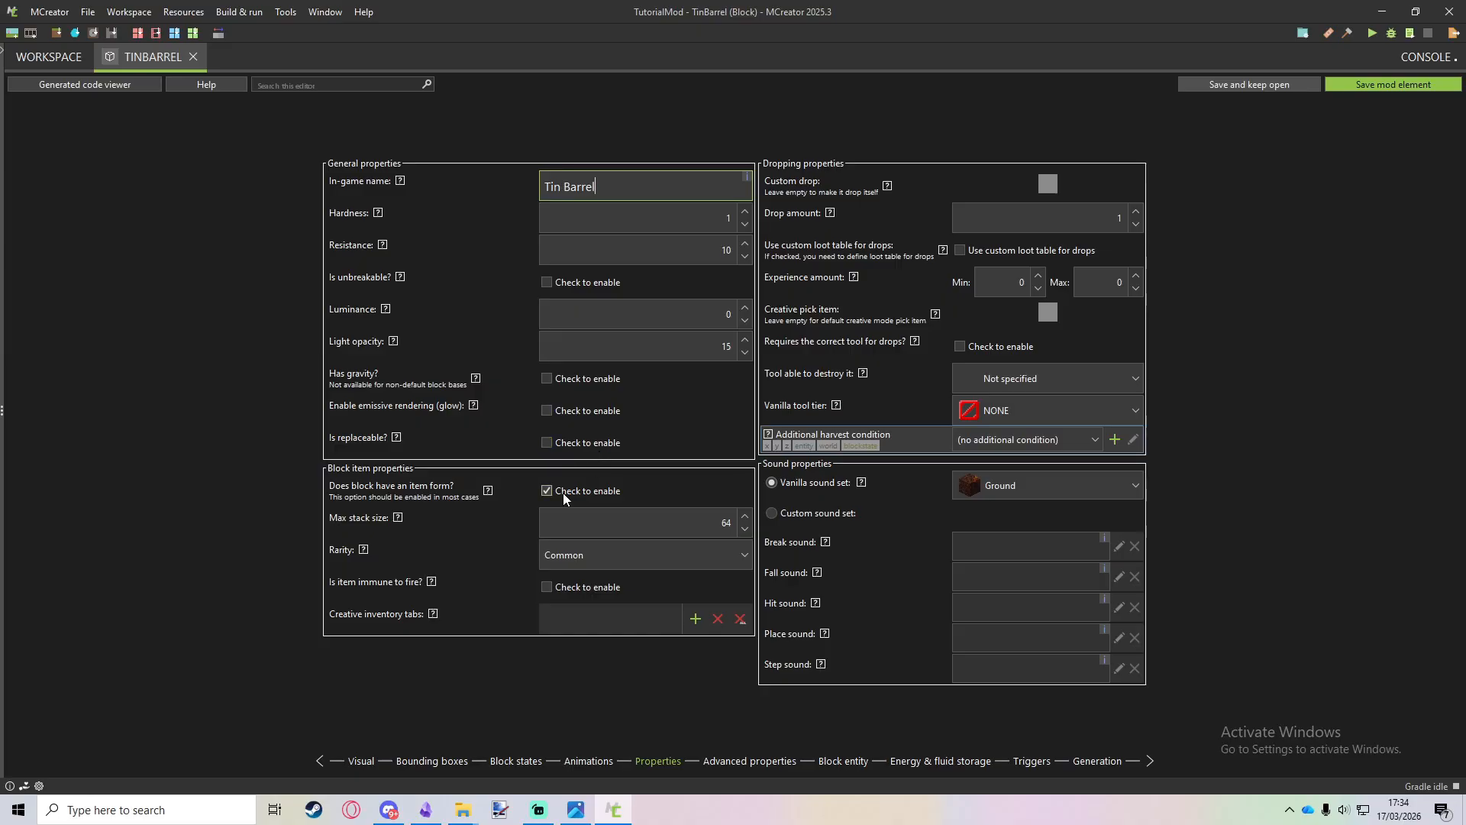
click(649, 530)
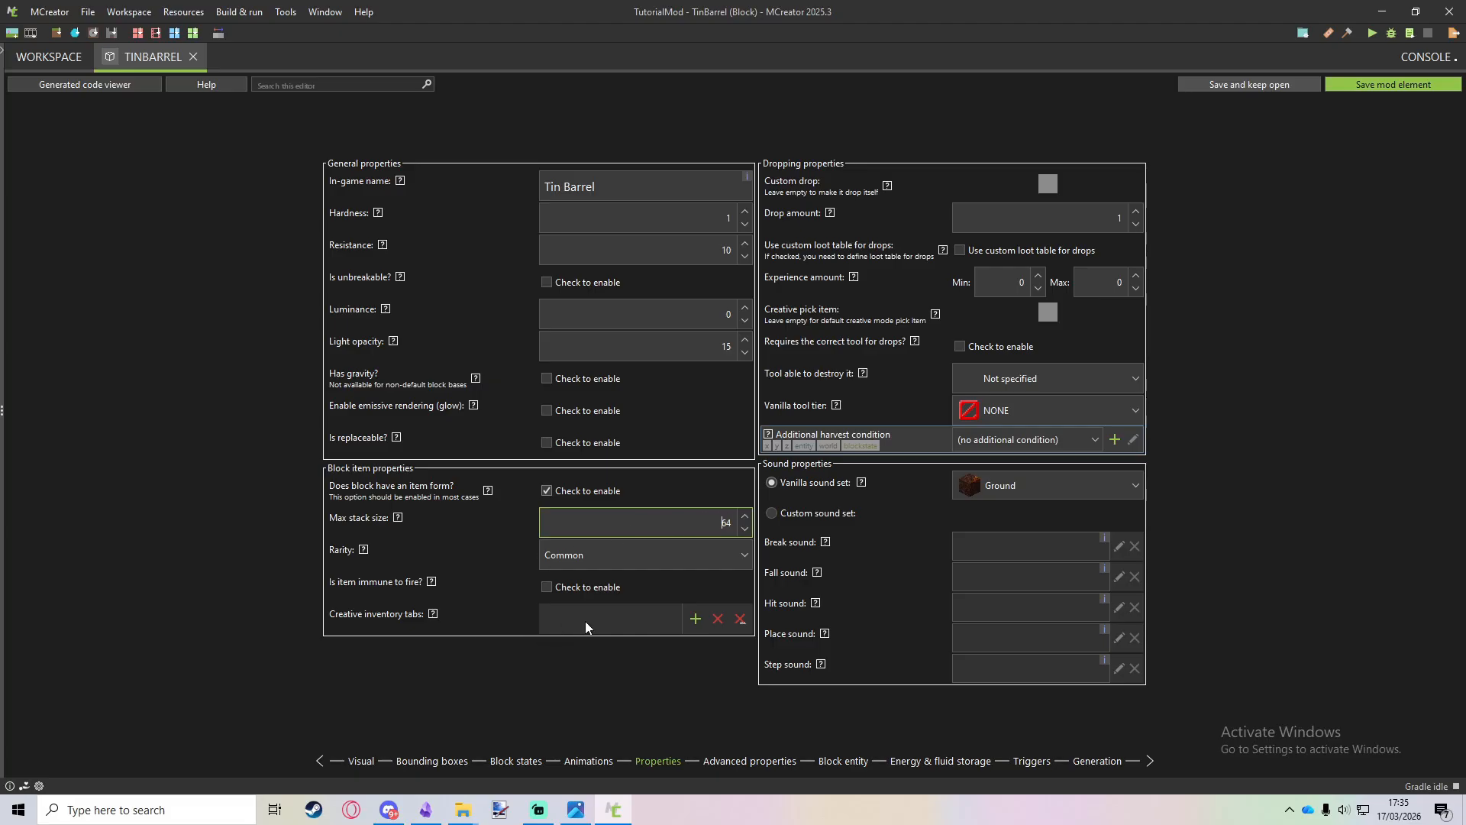
click(695, 618)
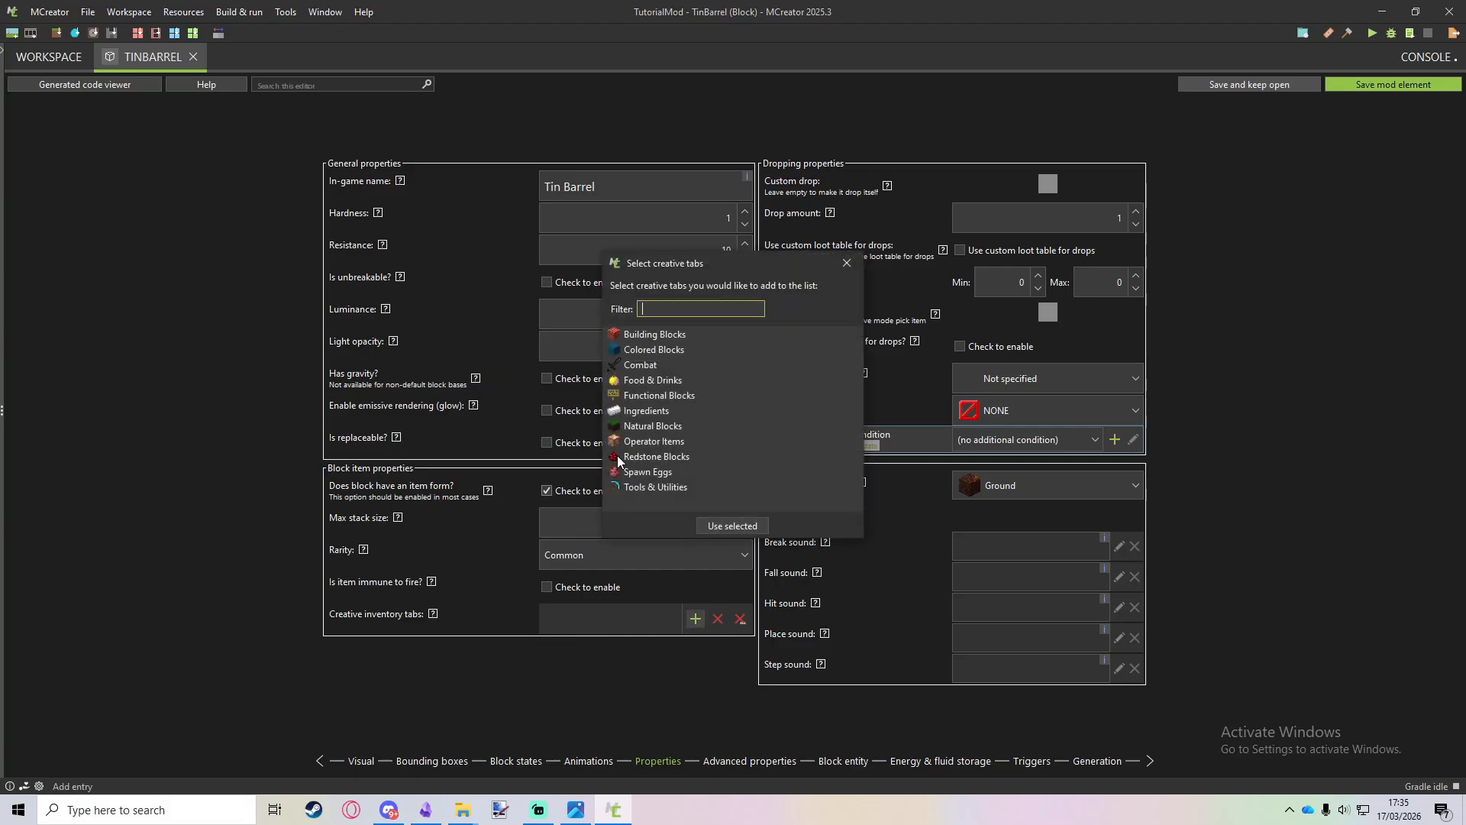
click(657, 396)
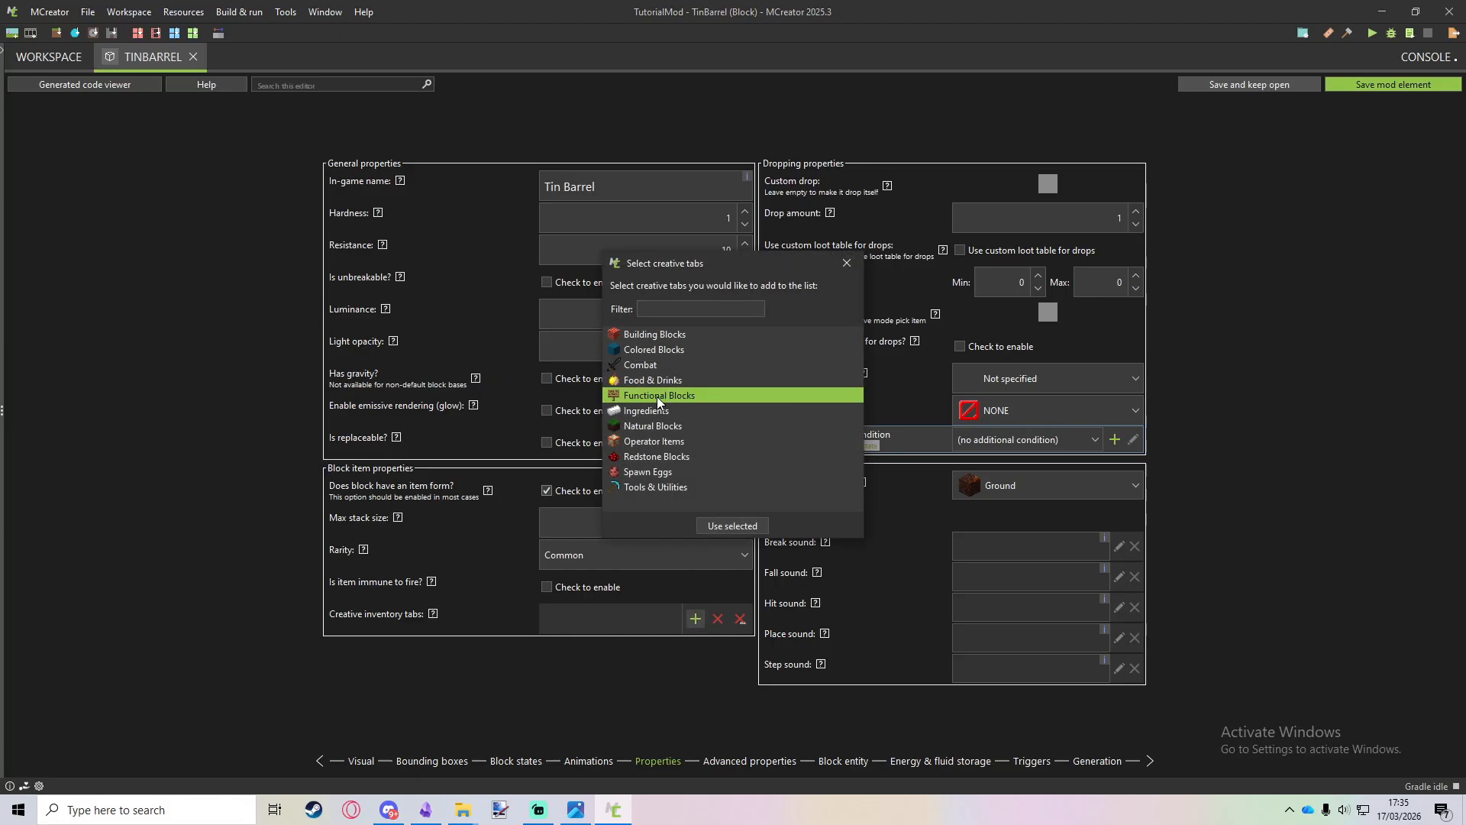
click(703, 525)
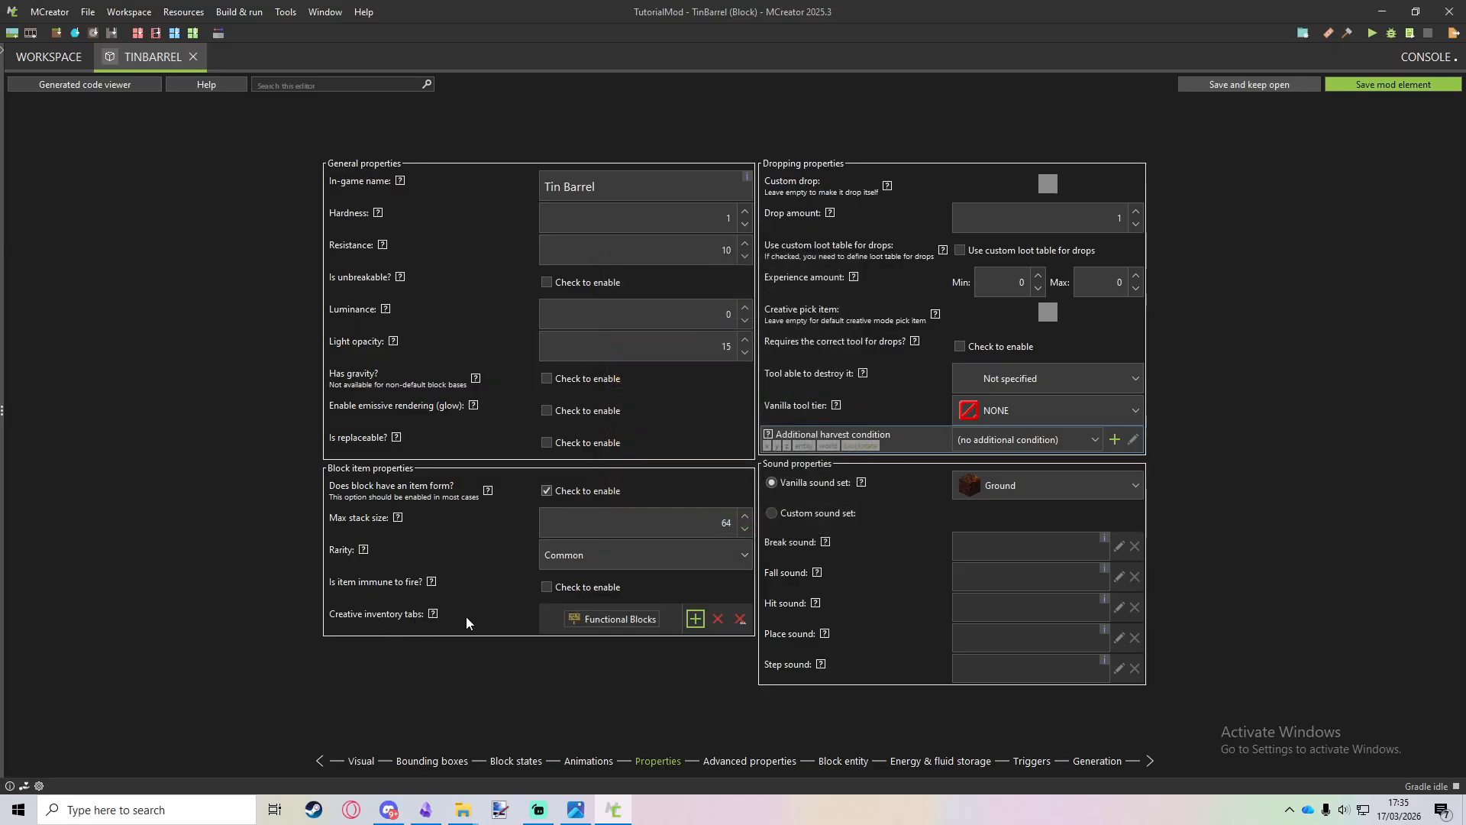
Set the tool able to destroy the block to axe, with NONE as the vanilla tool tier.
click(1006, 380)
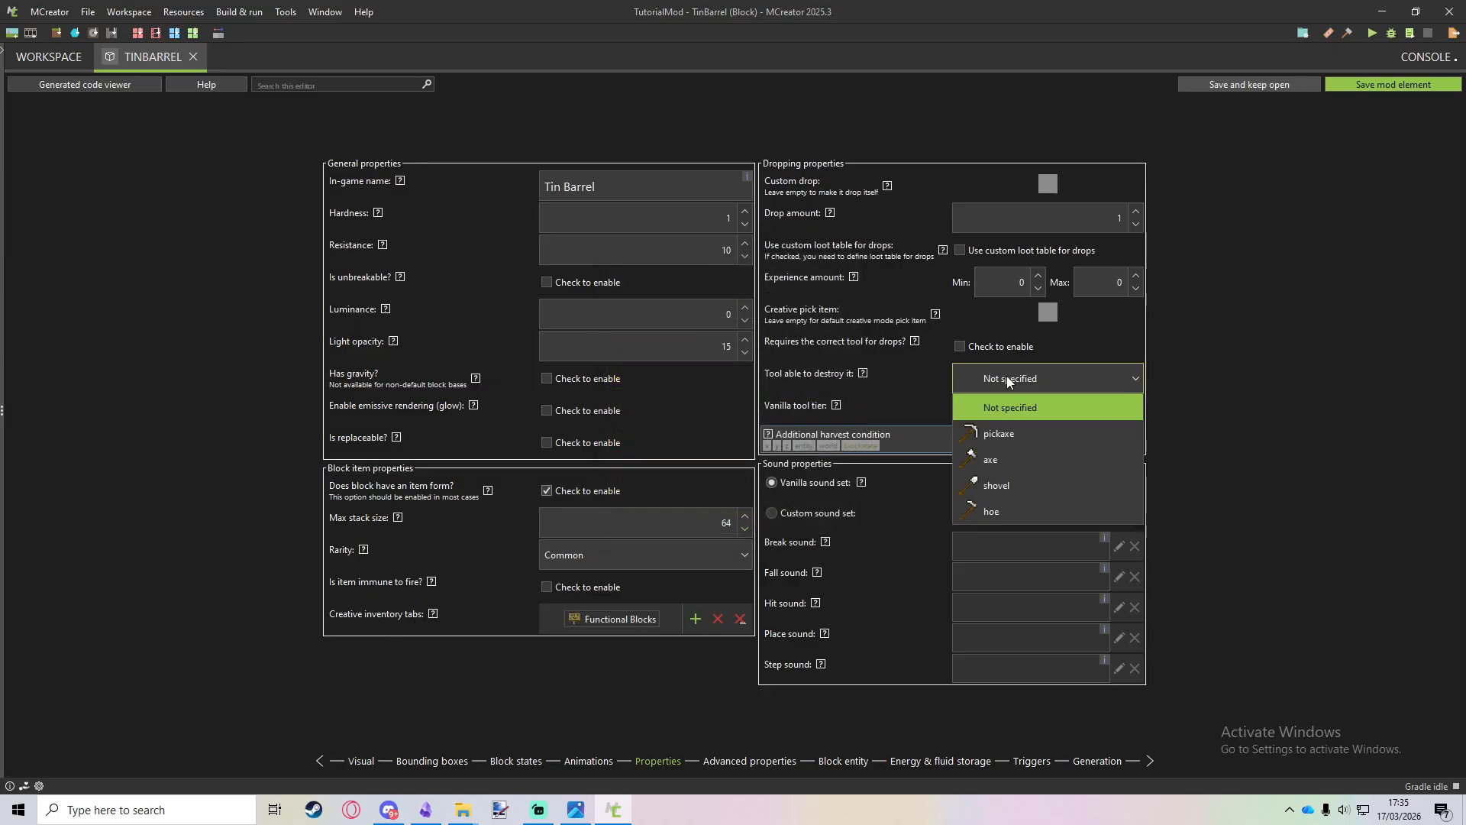
click(1006, 378)
click(990, 374)
click(1004, 459)
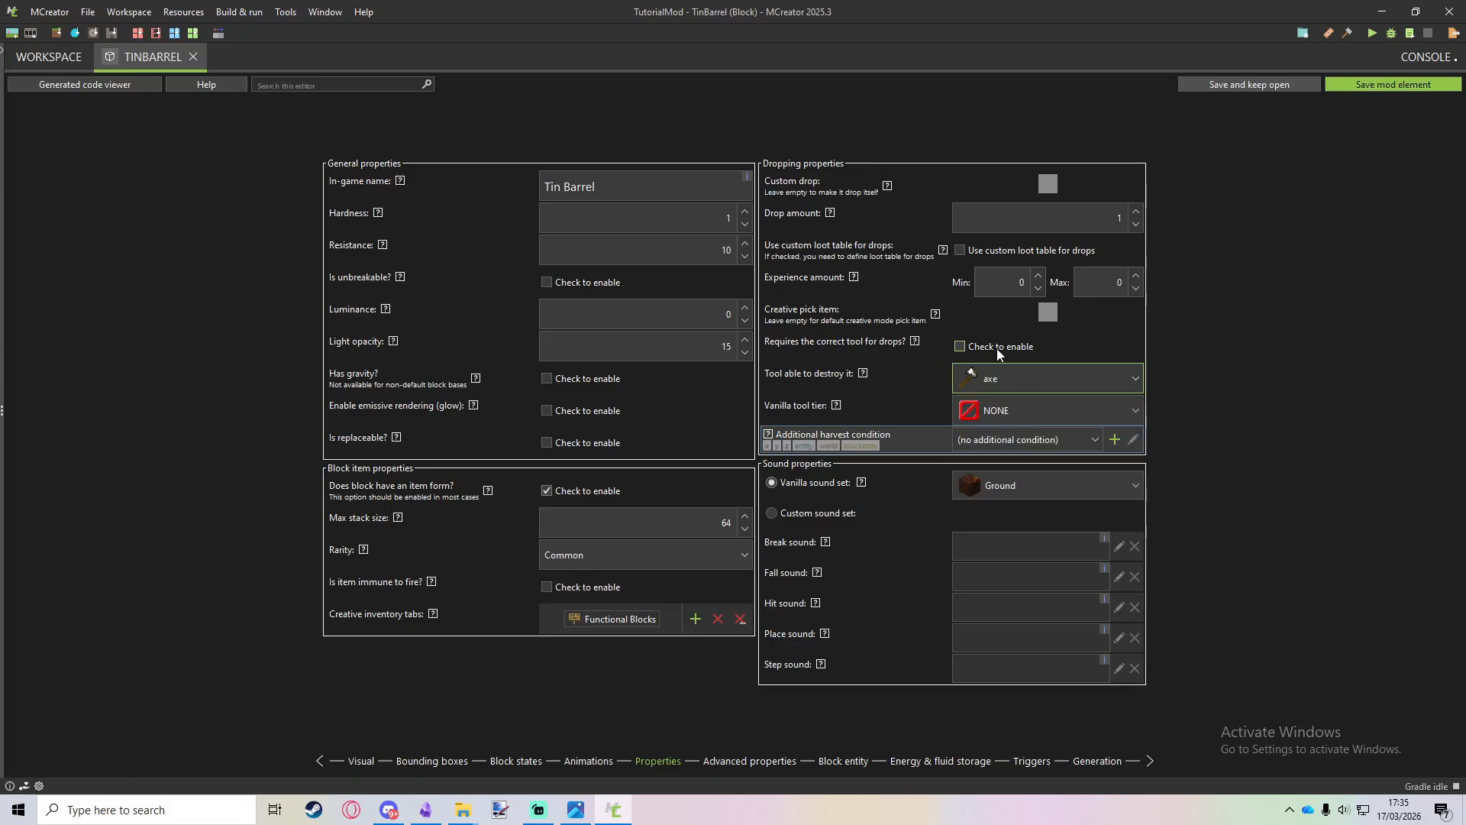
click(989, 410)
click(996, 440)
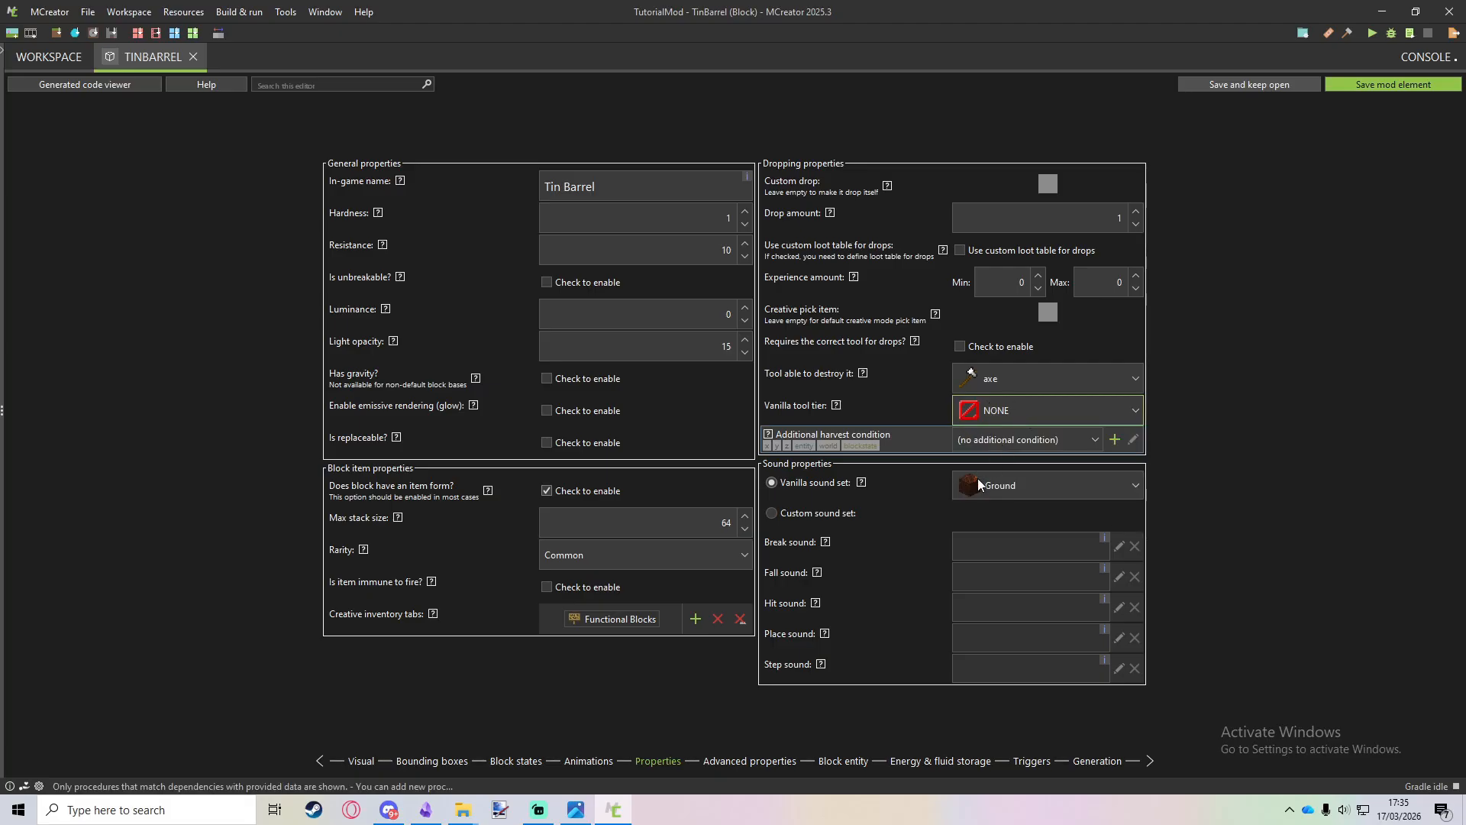
Set the block's vanilla sound set to Metal.
click(1010, 484)
scroll(1048, 290, down, 15)
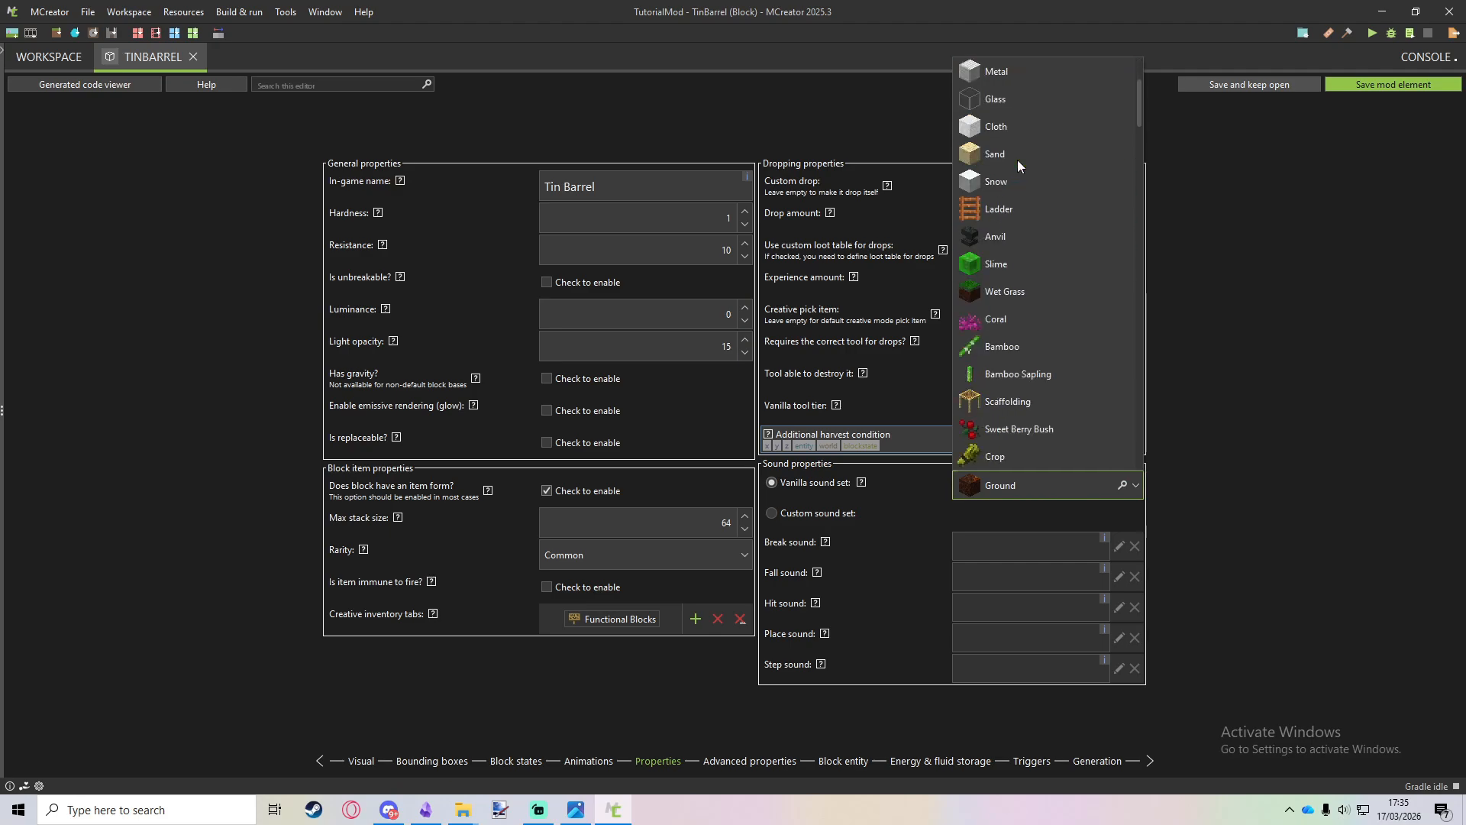
scroll(1035, 306, down, 15)
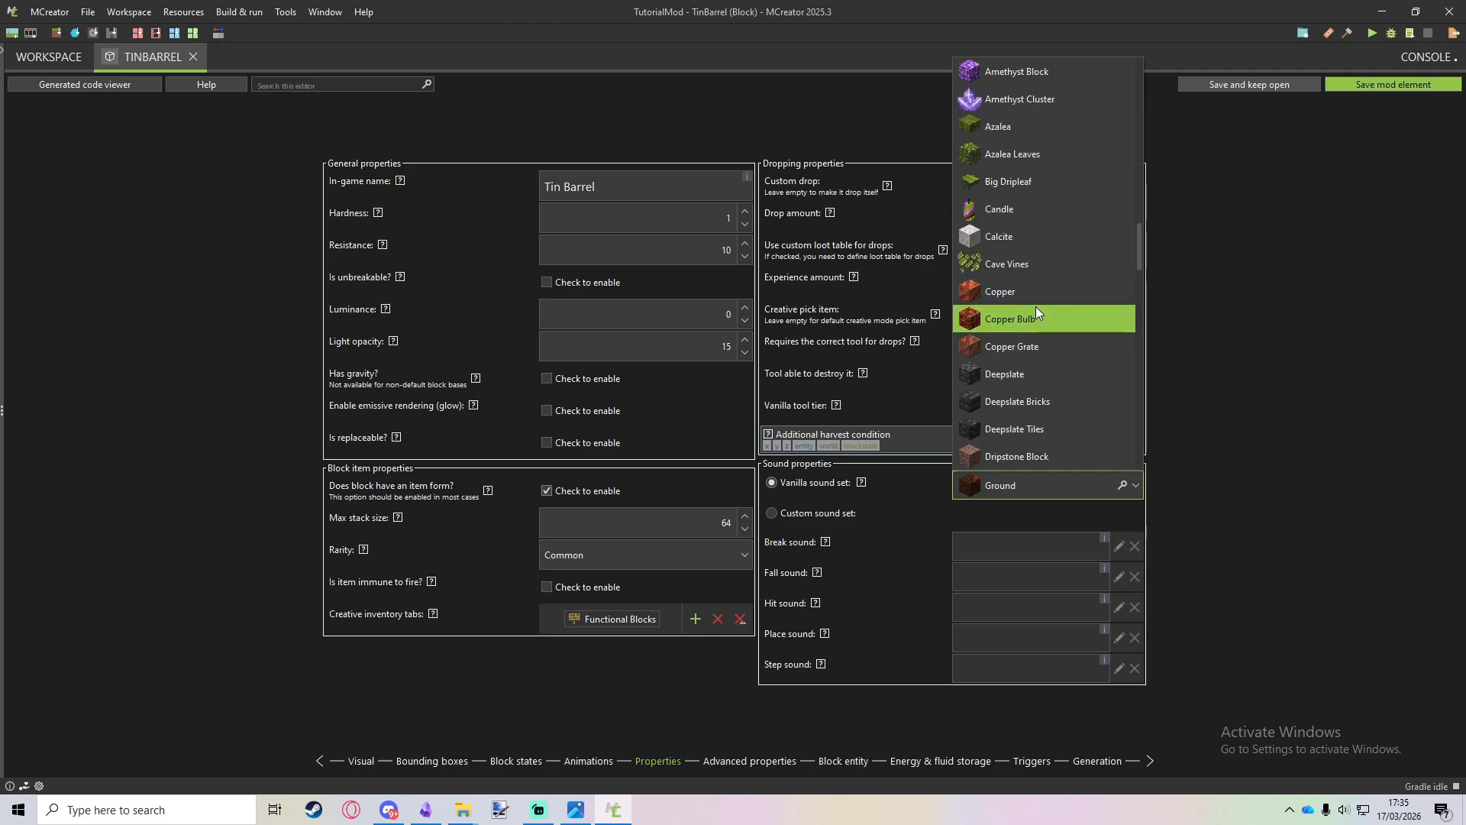
scroll(1045, 360, down, 3)
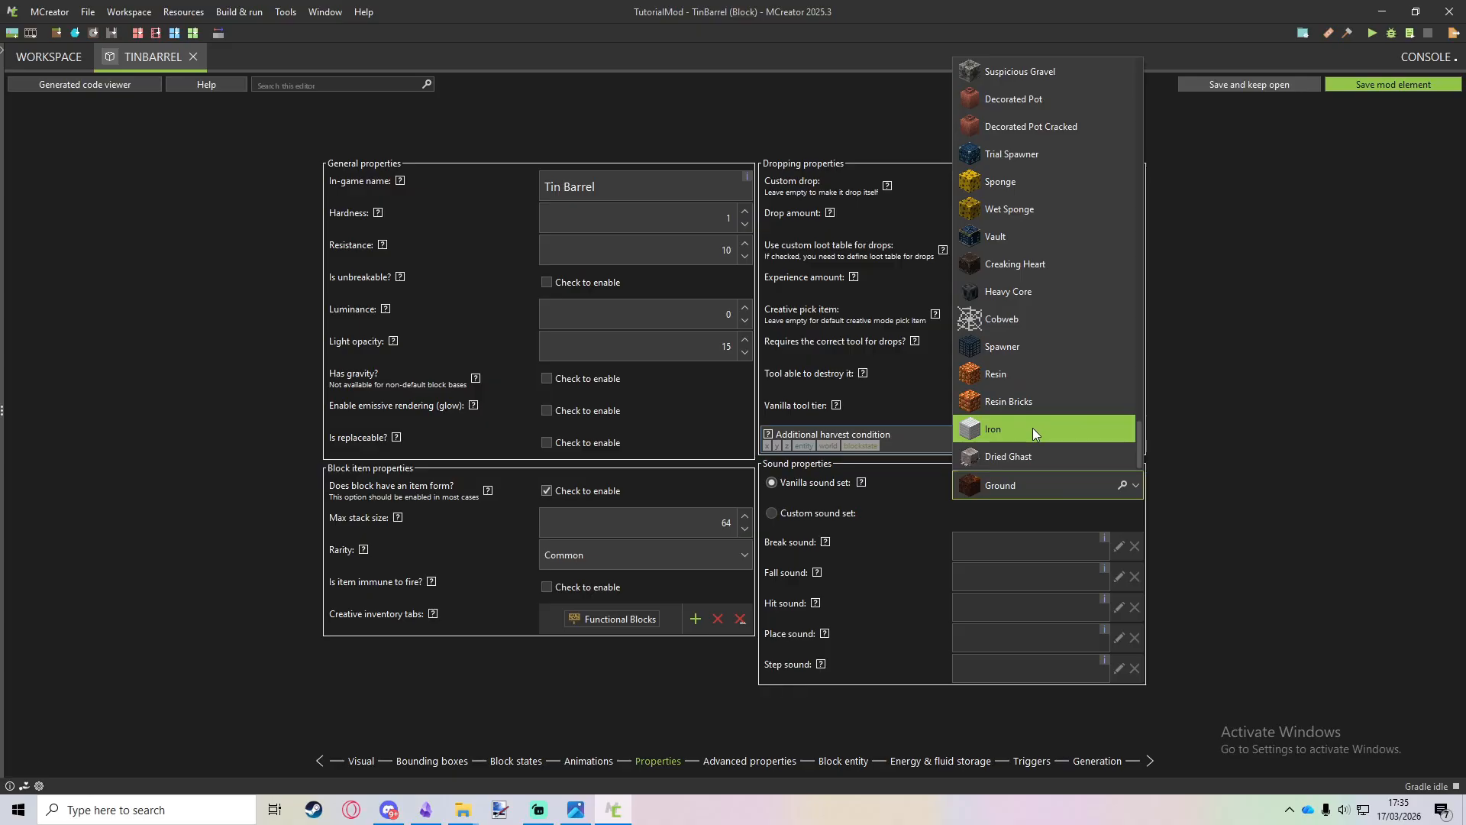
scroll(1032, 427, up, 20)
scroll(1016, 328, up, 10)
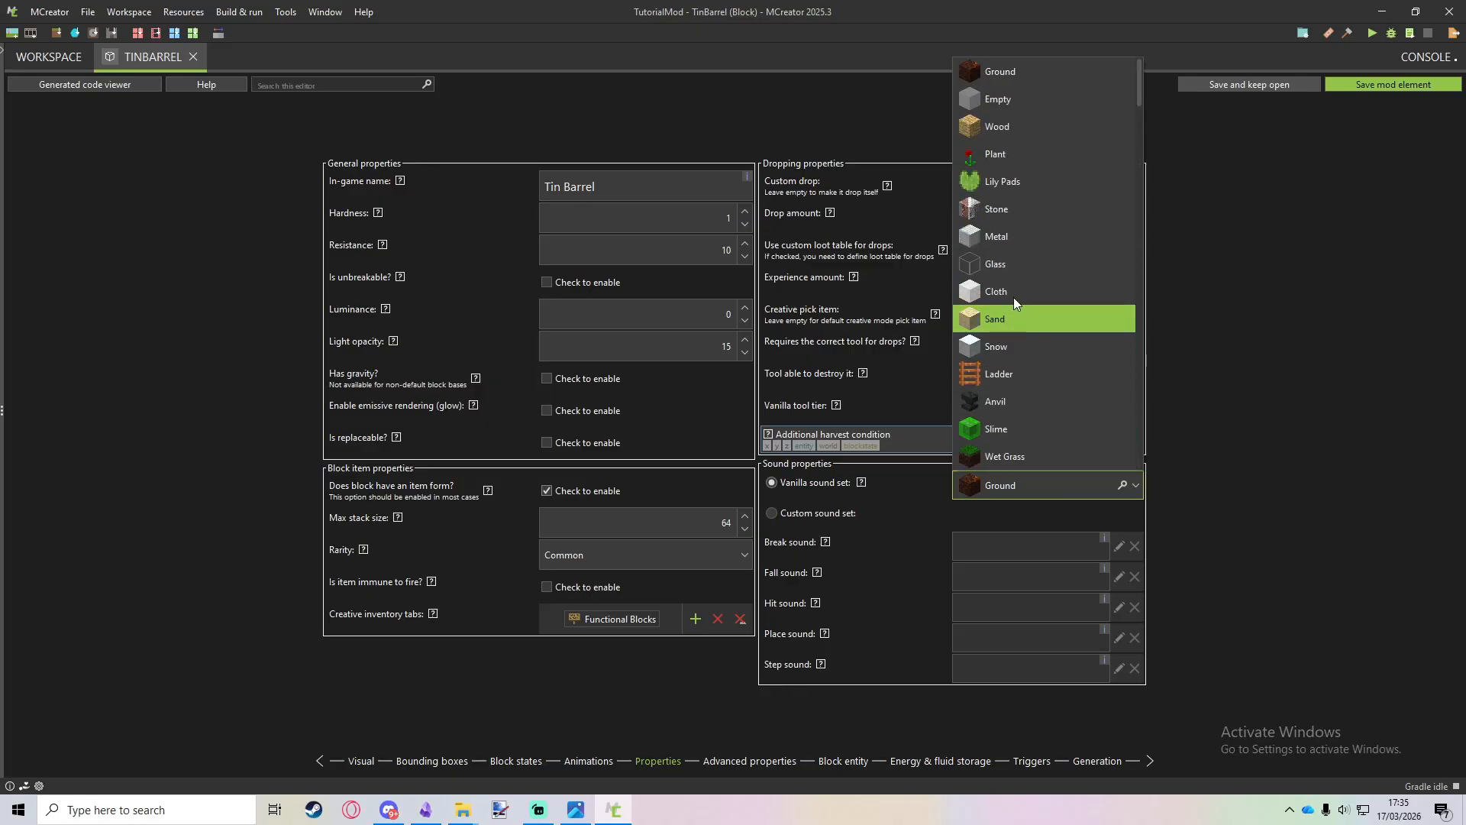
click(1015, 211)
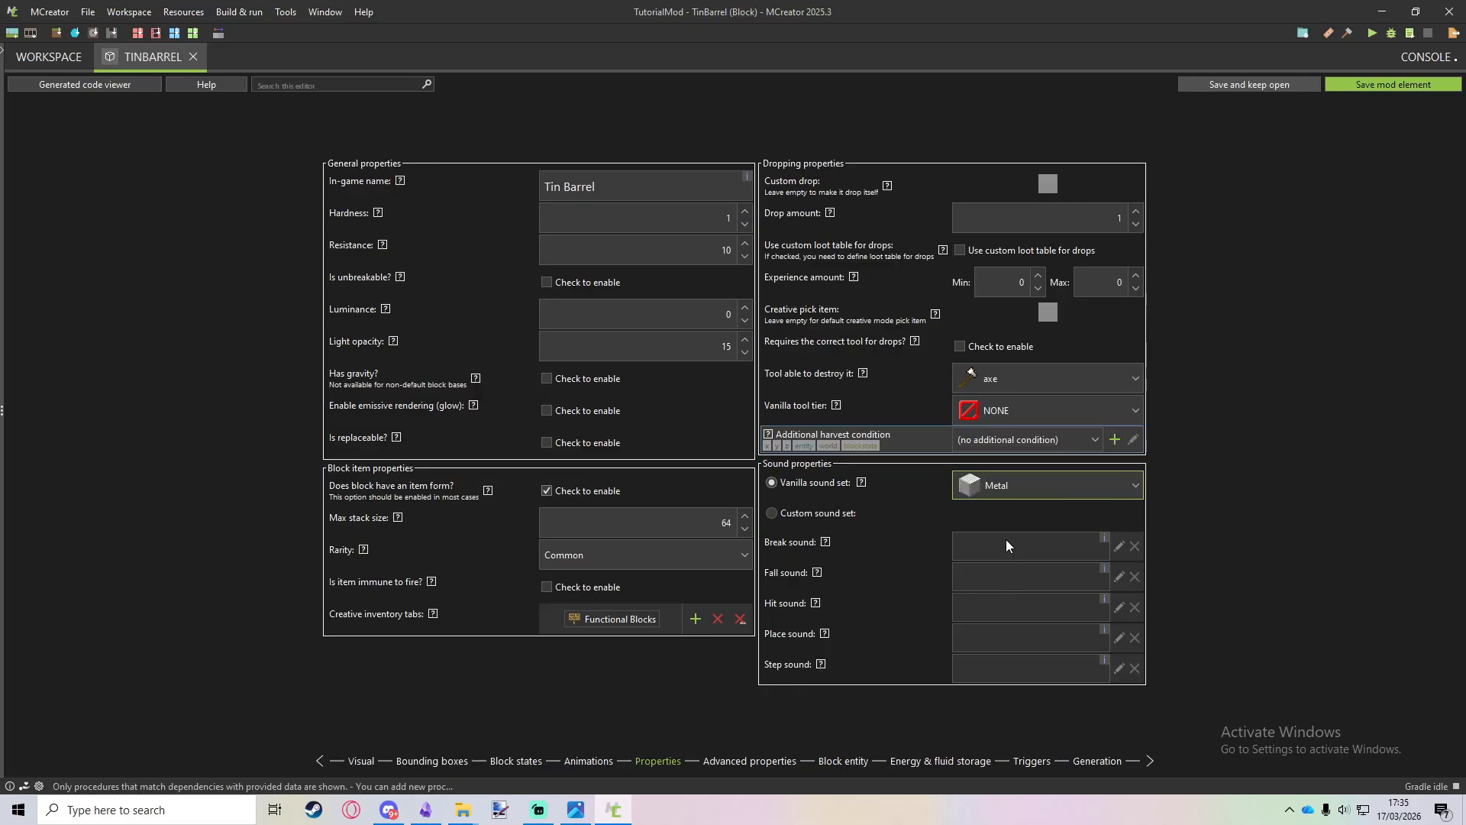
Set the note block instrument to Iron Xylophone in the advanced block properties.
click(726, 762)
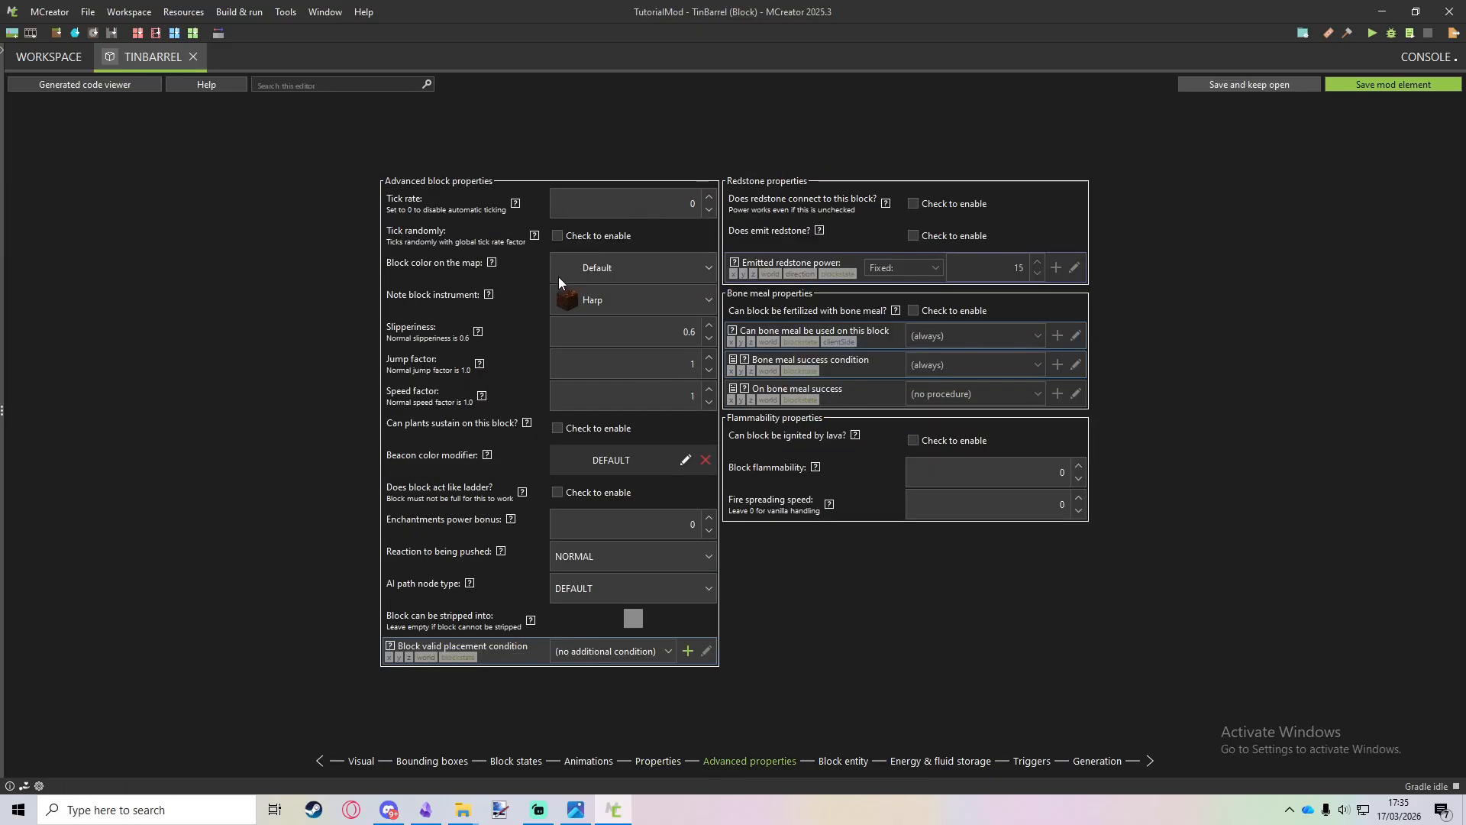
click(589, 299)
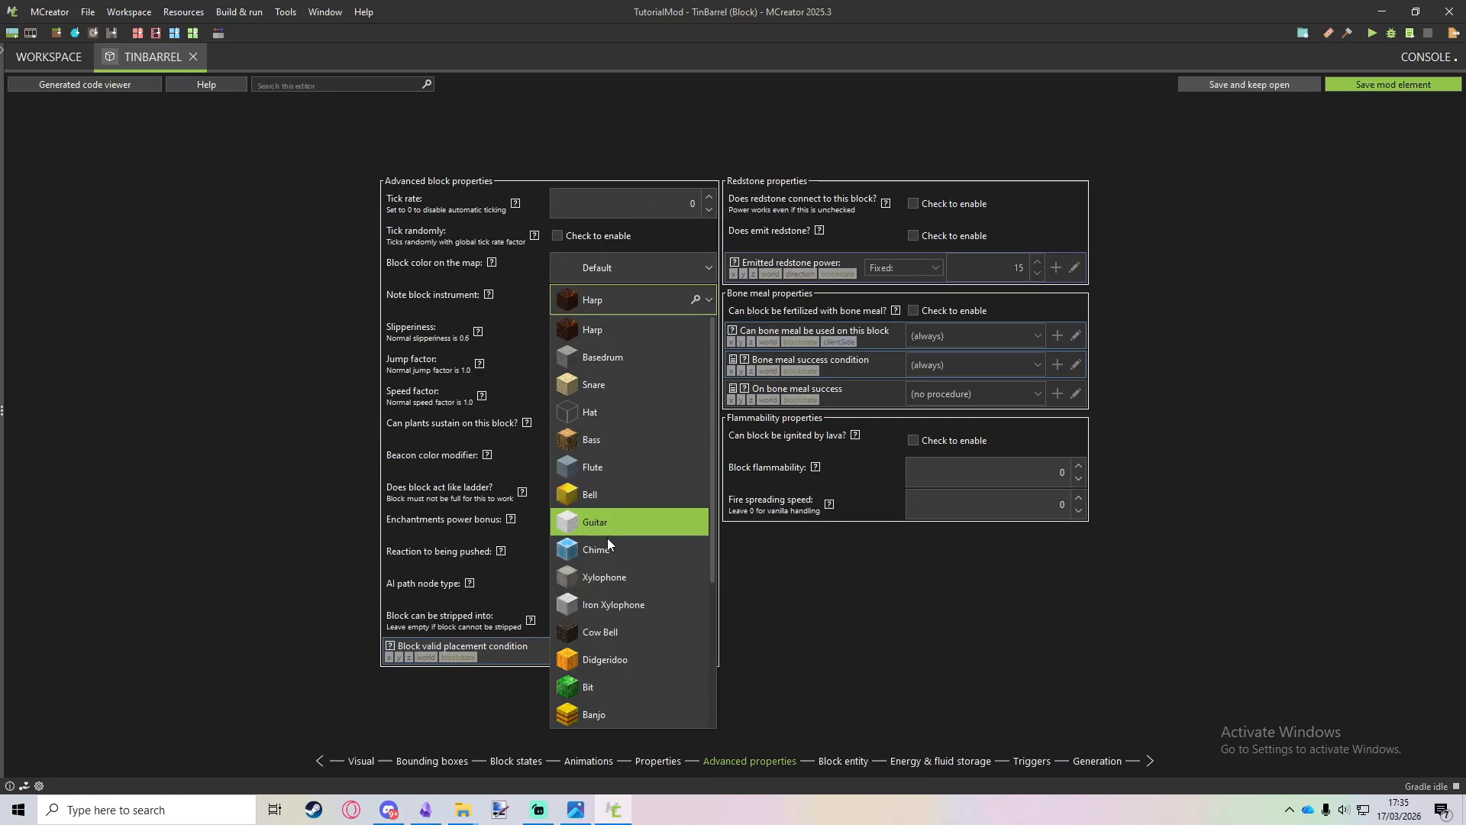
click(617, 603)
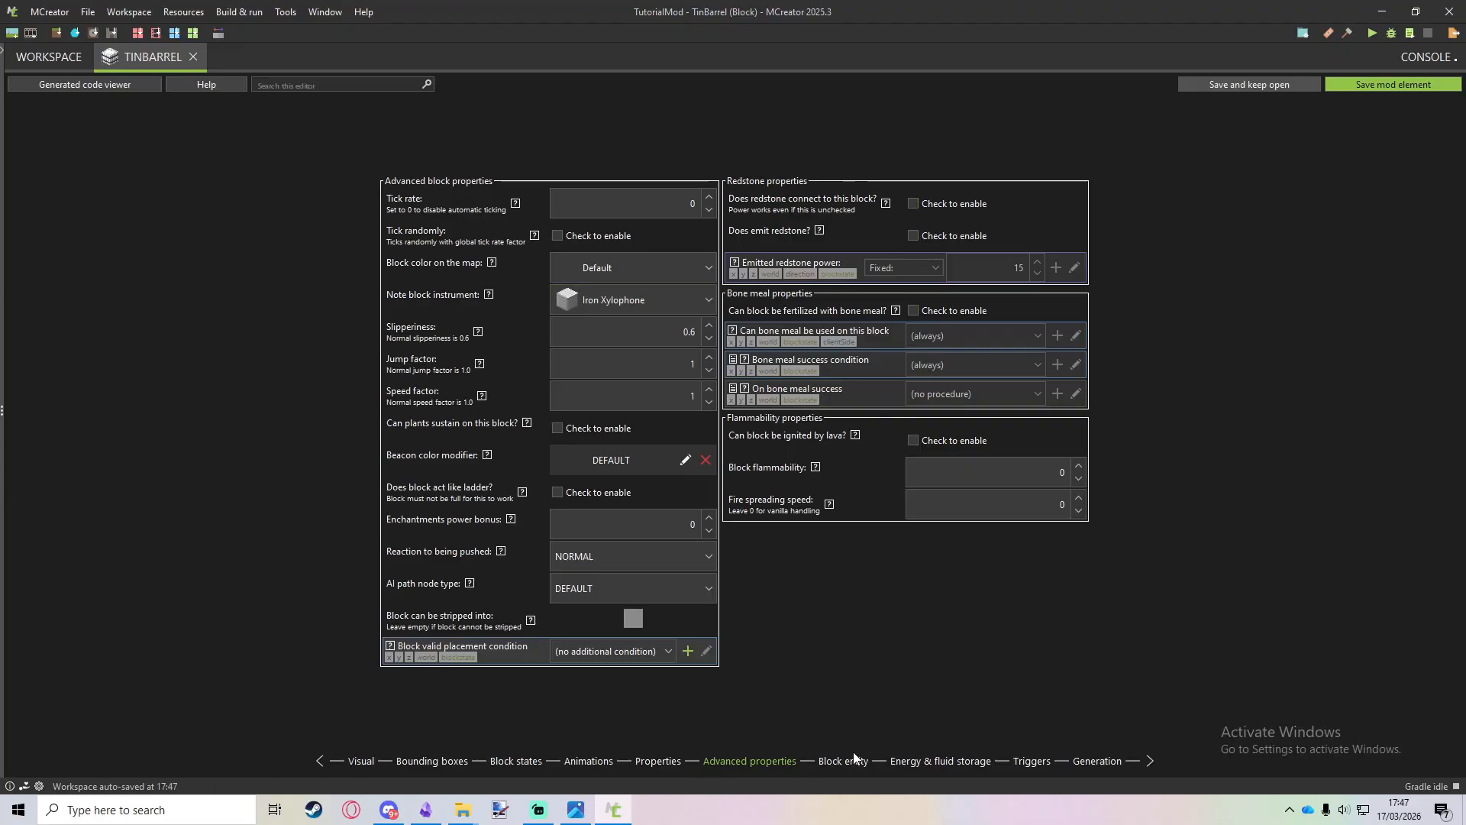
Enable the block entity for the barrel and check which GUIs are available for binding.
click(840, 766)
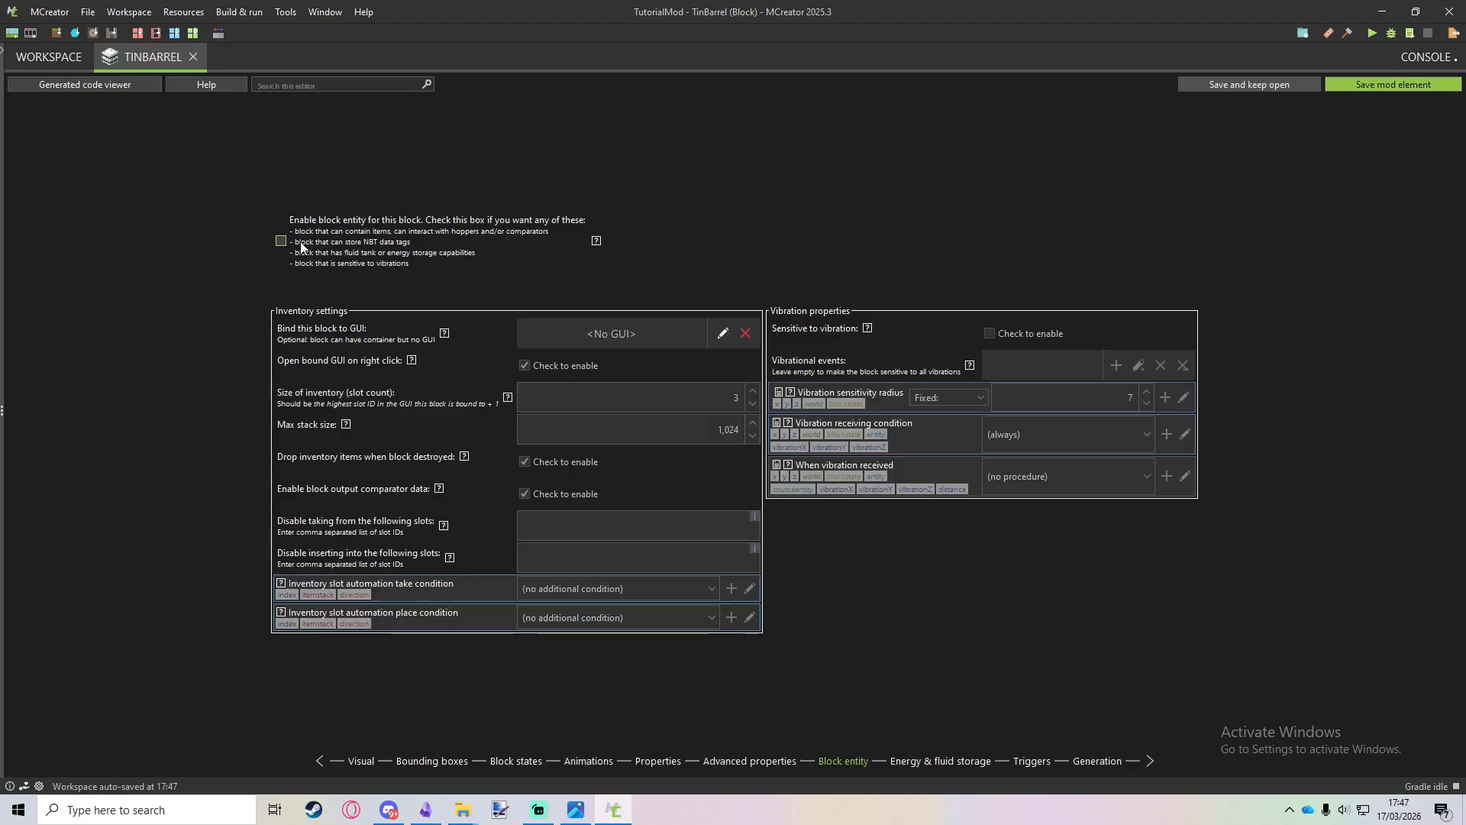
click(376, 249)
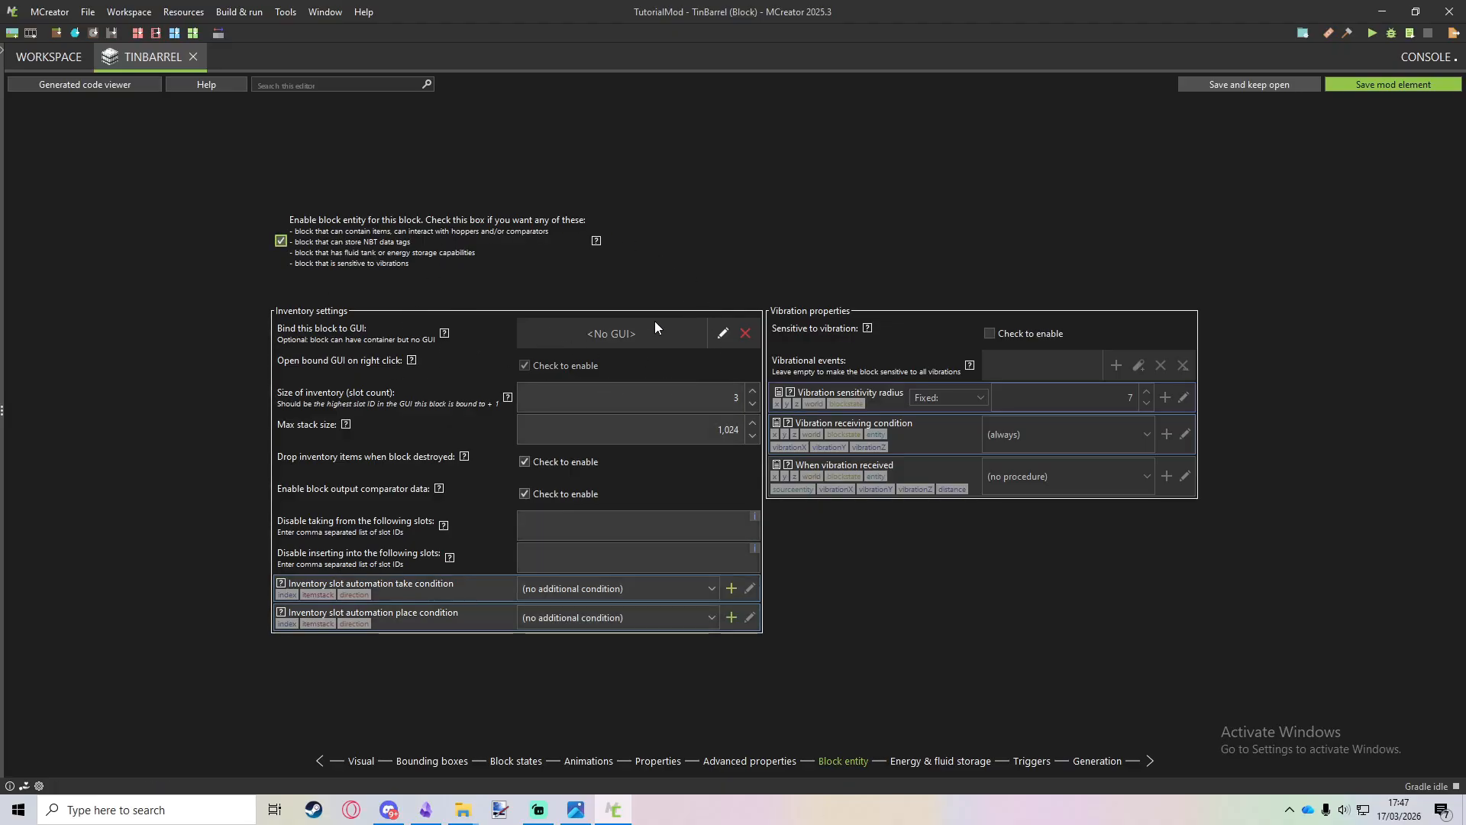
click(722, 333)
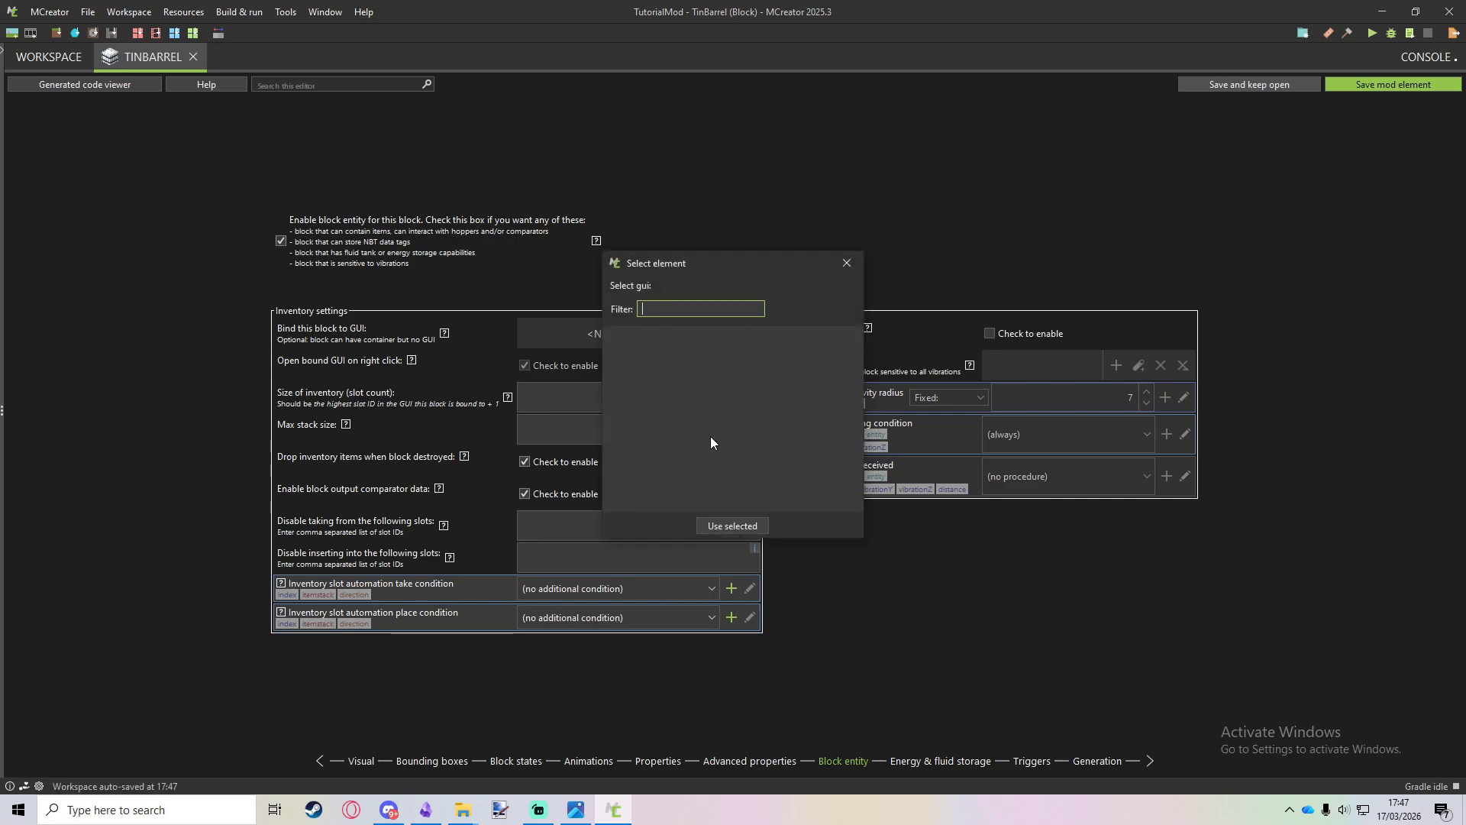
click(846, 262)
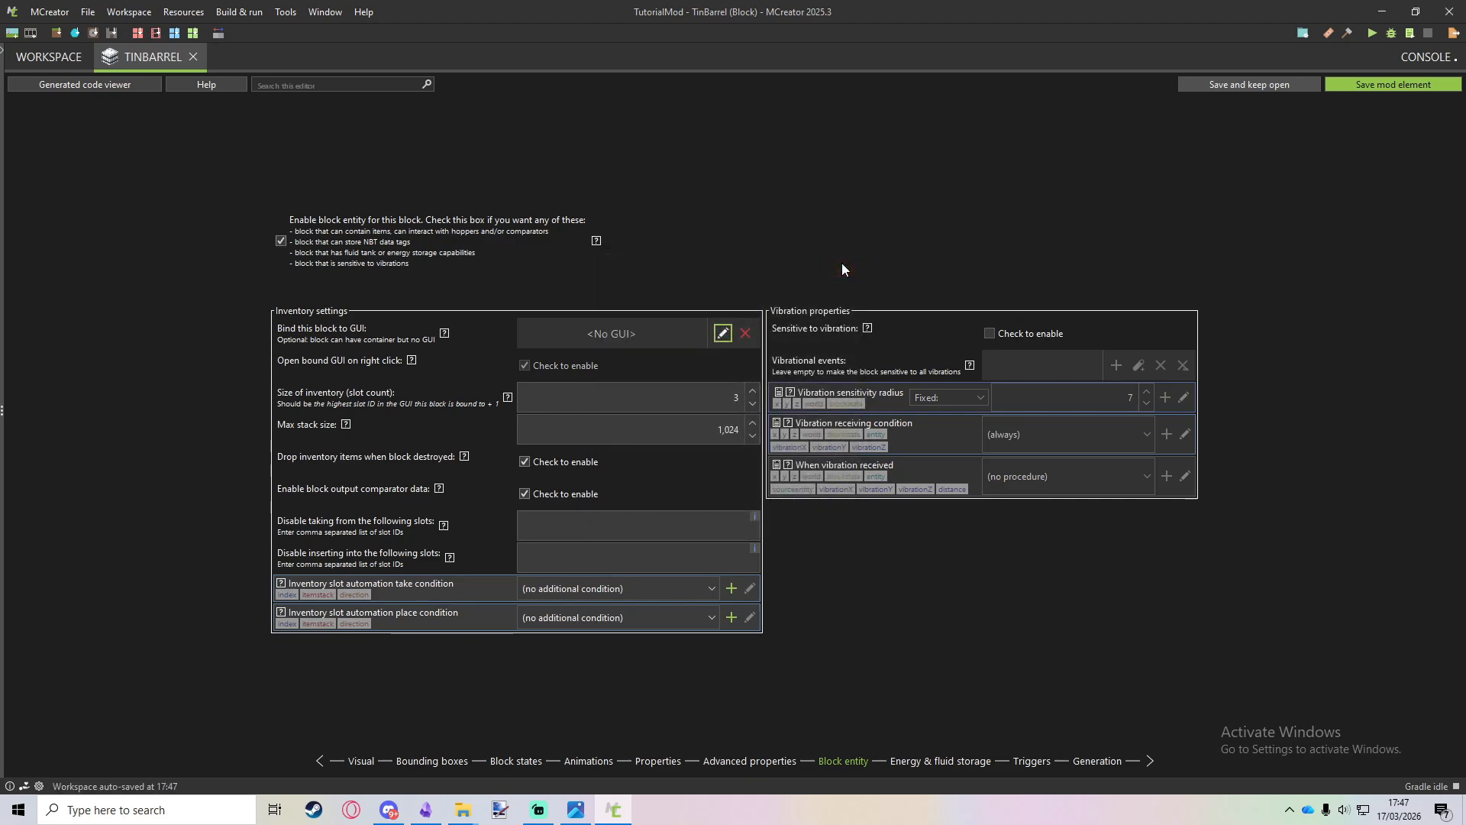
Create a new GUI element named TinBarrelGUI in the Tin folder and set its type to GUI with slots.
click(39, 61)
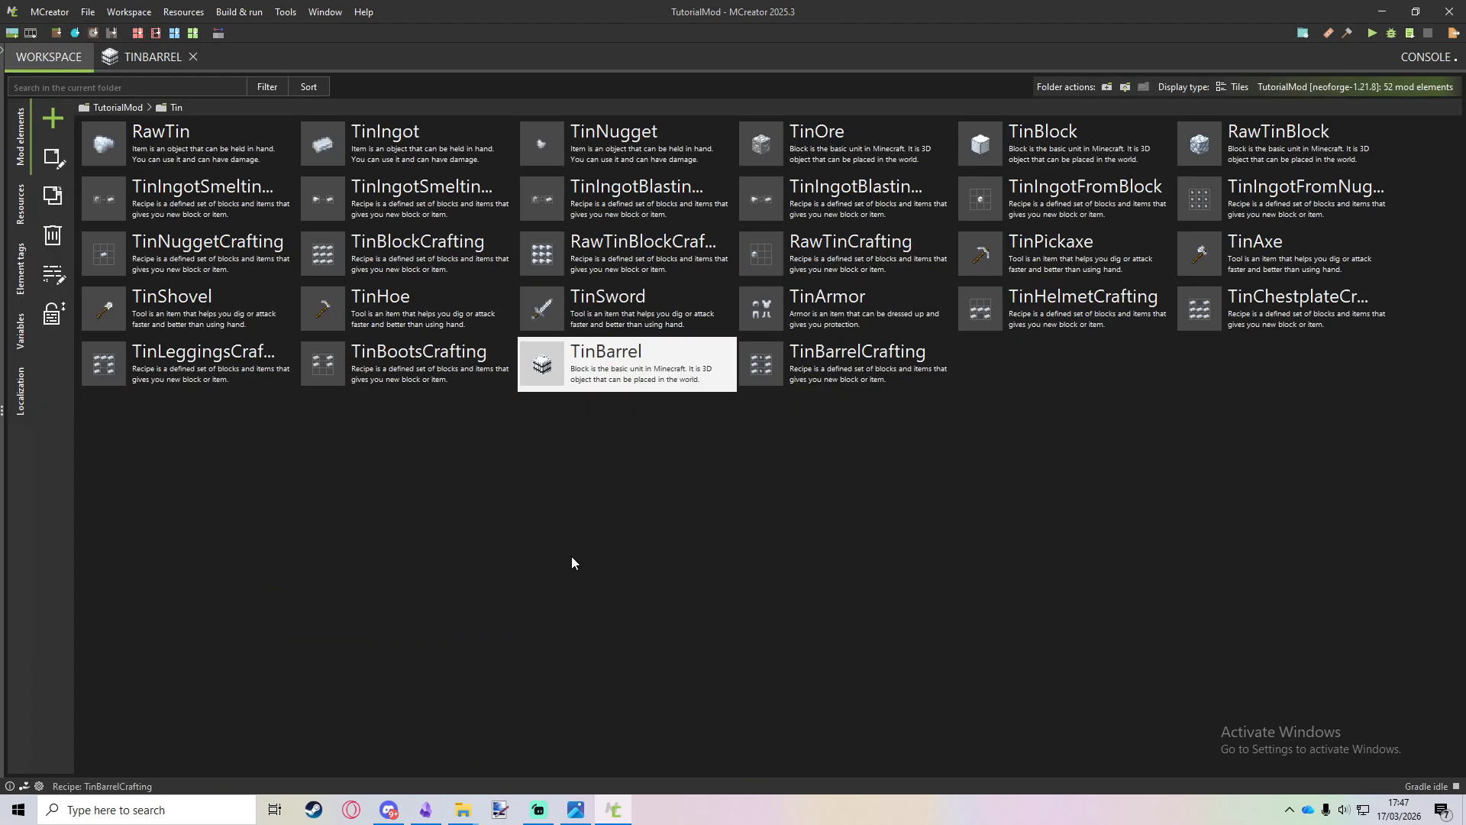
click(63, 122)
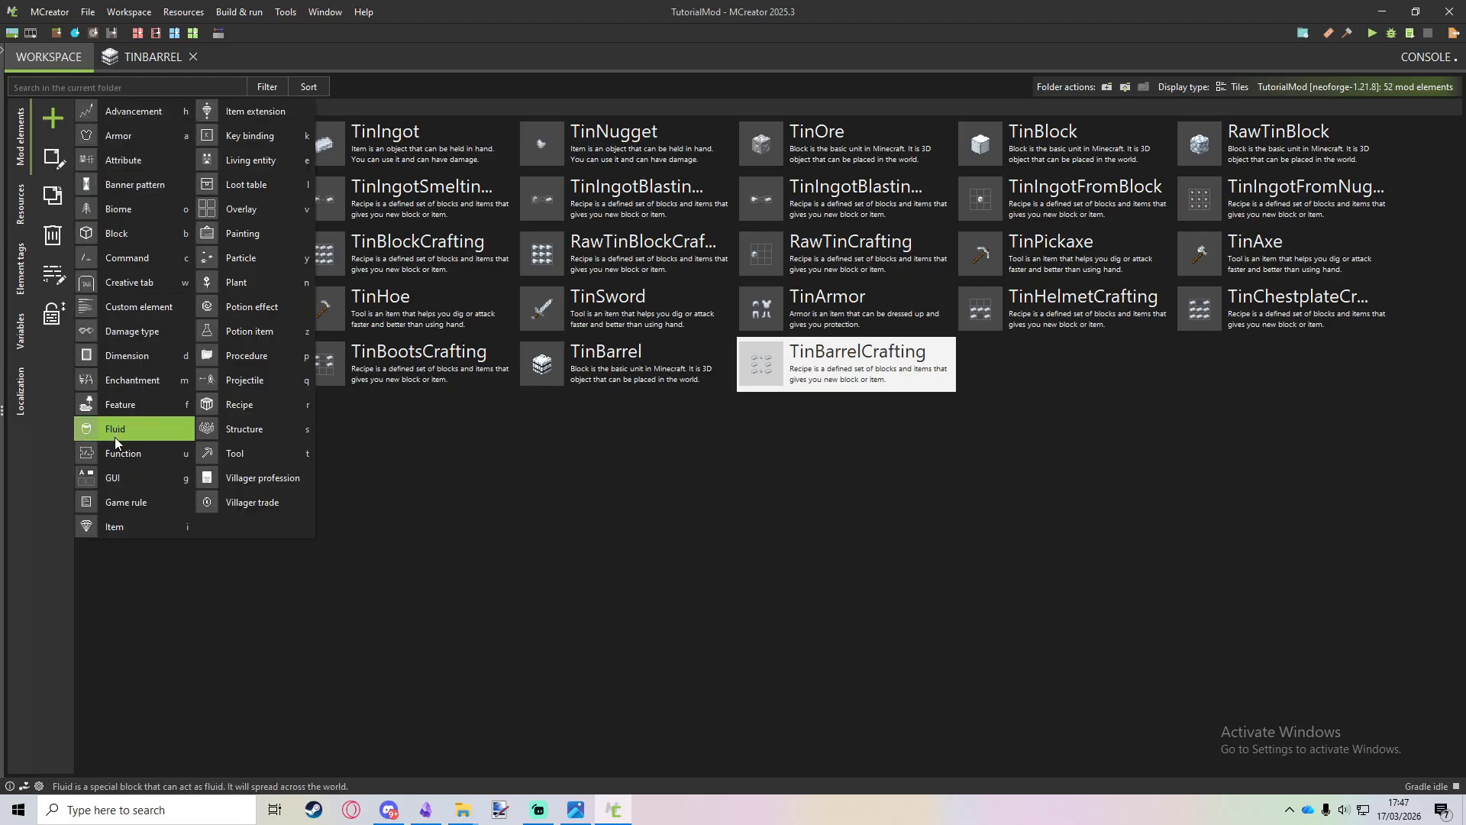
click(119, 478)
text(TinBarrelGUI)
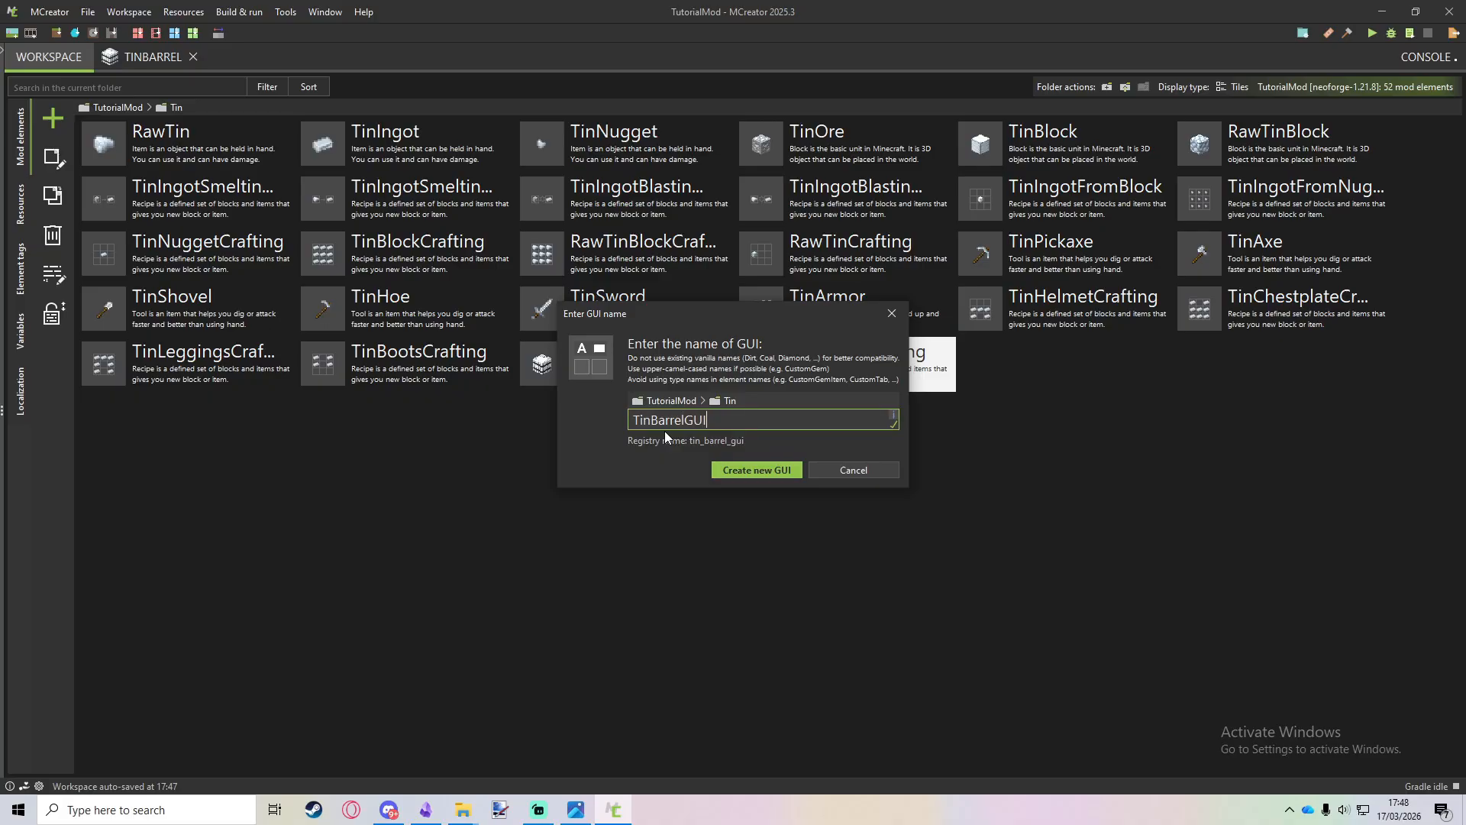
click(733, 472)
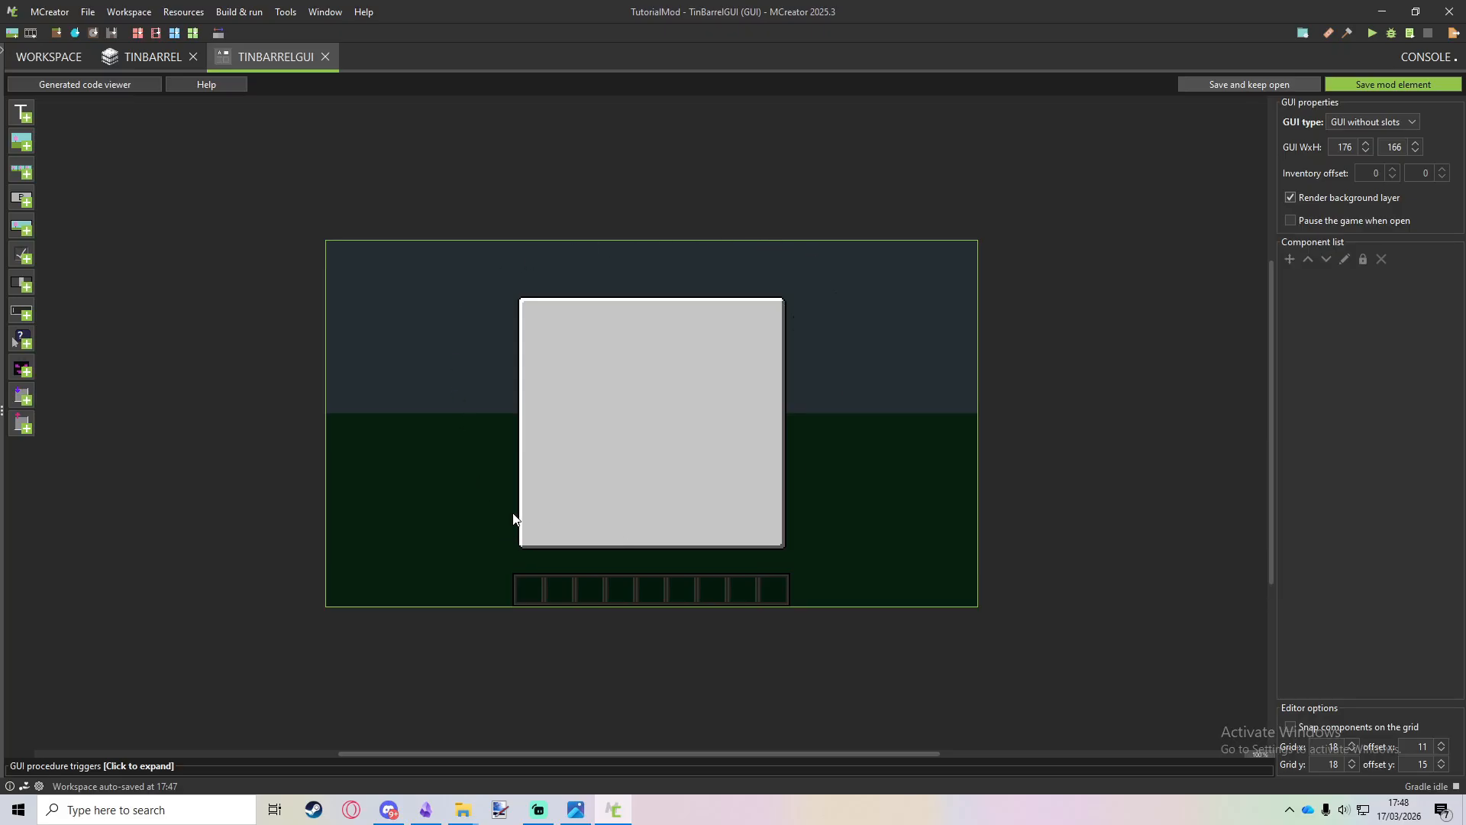
click(1345, 122)
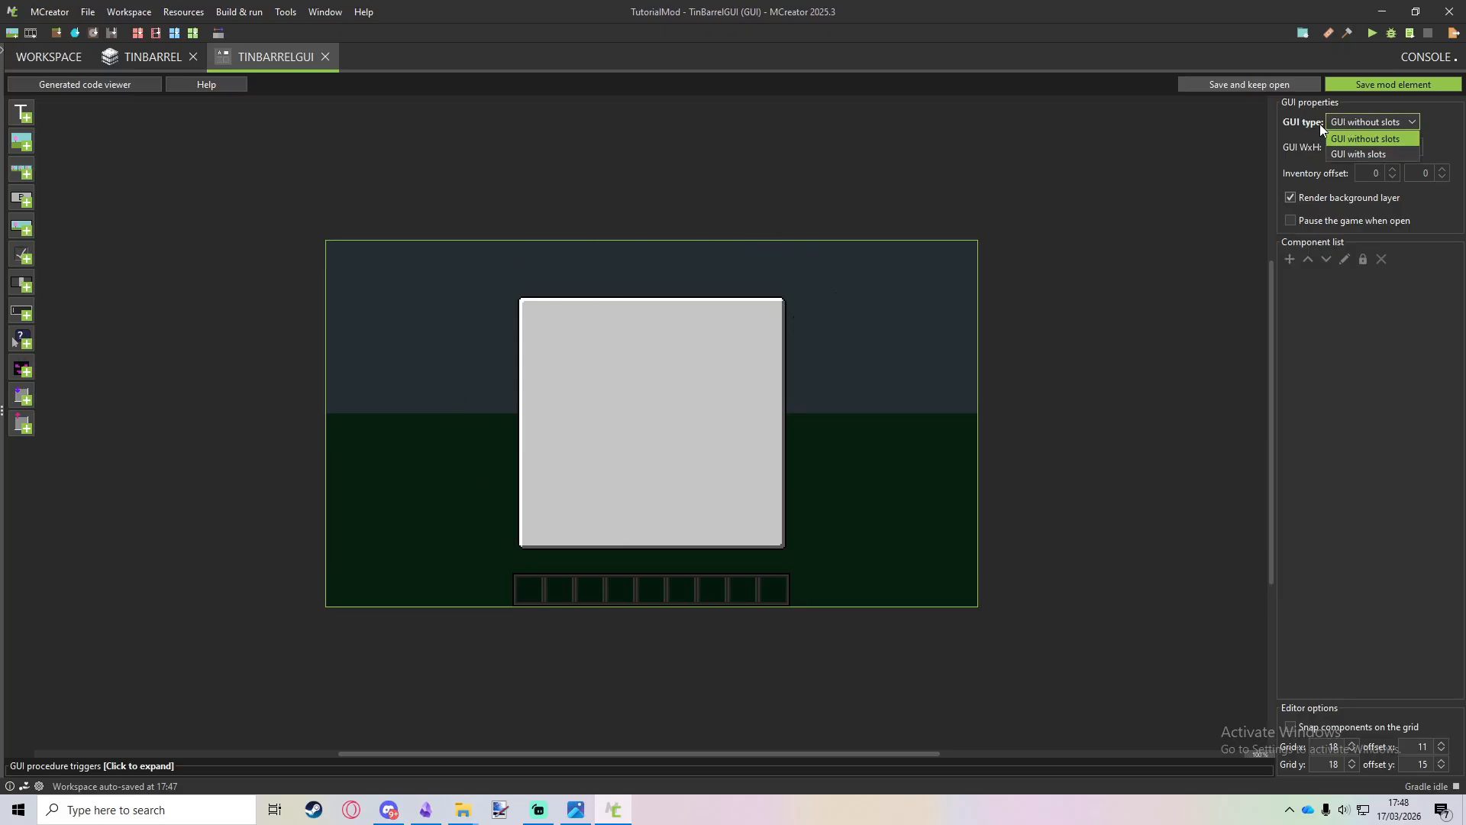
click(1371, 154)
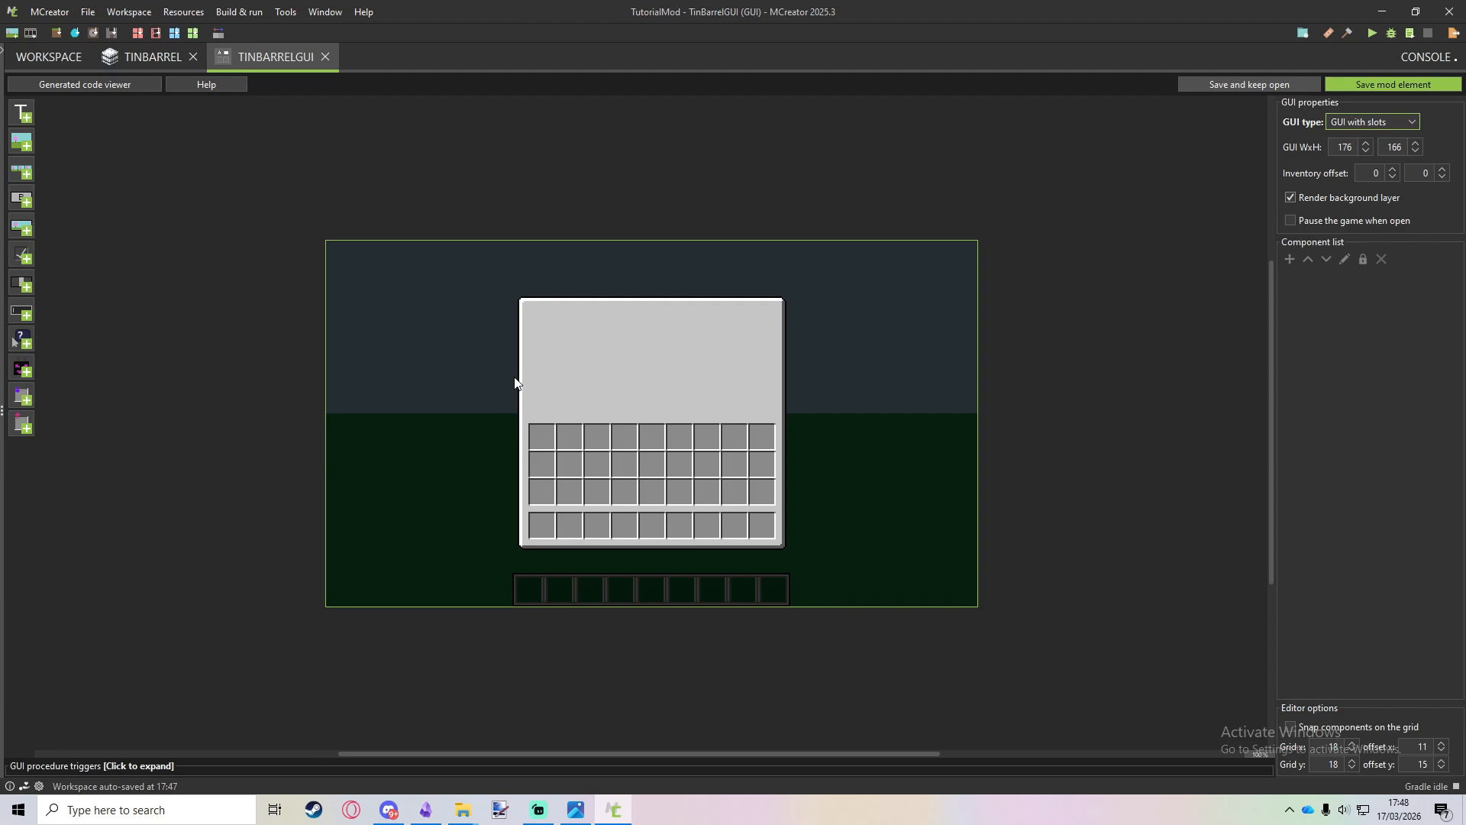
Try a vertical inventory offset of -4 in the GUI and return it to 0.
click(1387, 147)
click(1426, 174)
click(1441, 177)
click(1442, 176)
click(1442, 176)
click(1442, 177)
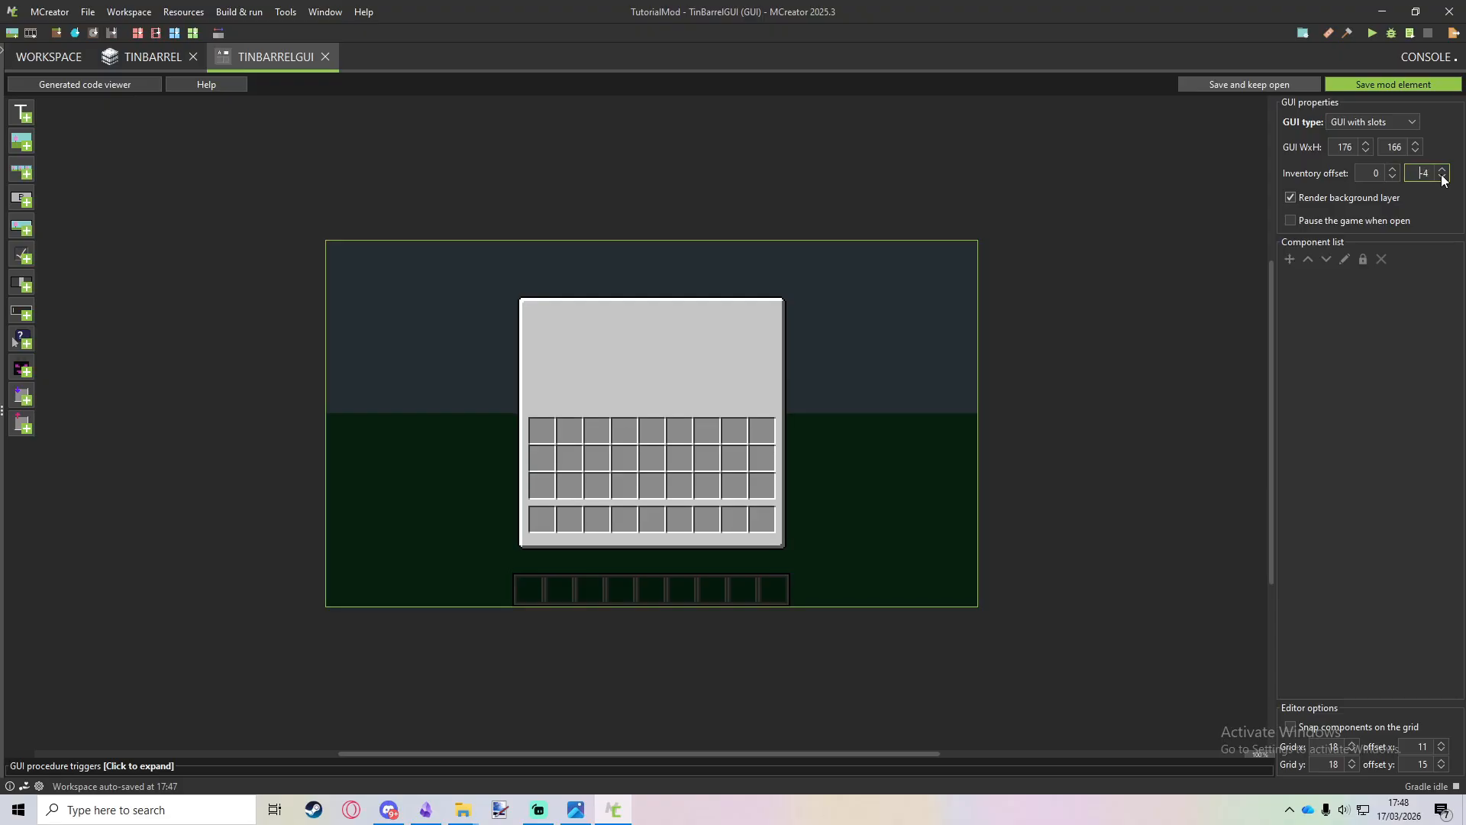
click(1442, 171)
click(1443, 170)
click(1442, 170)
click(1442, 170)
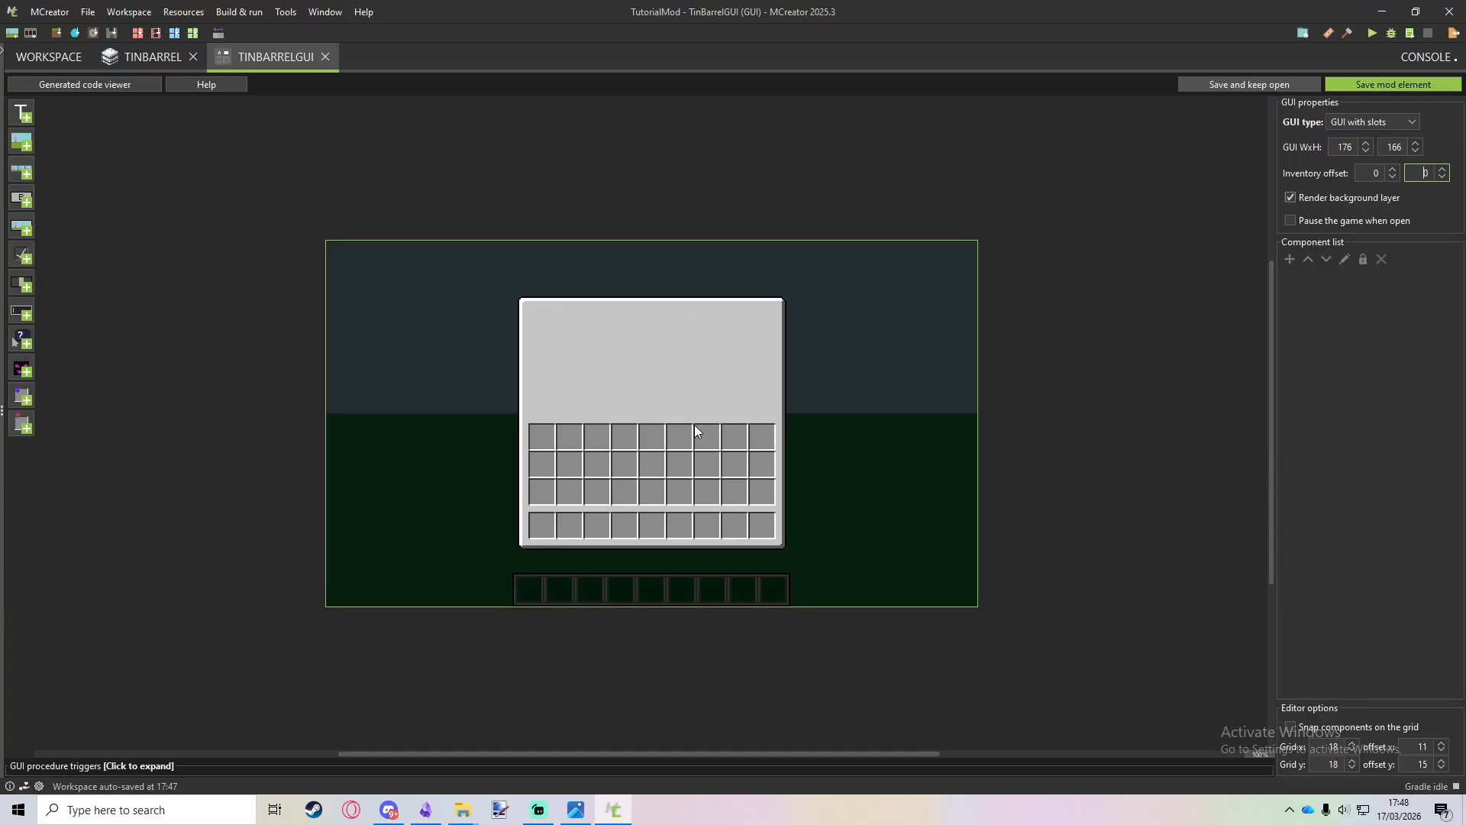
Set the GUI's vertical inventory offset to -20.
click(1440, 177)
click(1441, 177)
click(1441, 177)
click(1440, 177)
click(1440, 178)
click(1441, 177)
click(1441, 177)
double_click(1440, 177)
double_click(1441, 177)
click(1440, 177)
double_click(1441, 178)
double_click(1441, 178)
click(1440, 177)
double_click(1441, 177)
click(1441, 178)
Reduce the GUI height to 126.
click(1414, 152)
double_click(1414, 151)
double_click(1414, 151)
click(1414, 152)
double_click(1414, 151)
double_click(1414, 151)
click(1414, 152)
double_click(1414, 151)
click(1414, 151)
double_click(1414, 151)
click(1414, 151)
double_click(1414, 151)
double_click(1414, 151)
click(1414, 151)
double_click(1414, 151)
double_click(1414, 151)
click(1414, 151)
double_click(1414, 151)
double_click(1414, 151)
click(1414, 151)
double_click(1414, 151)
double_click(1414, 152)
click(1414, 151)
click(1414, 151)
double_click(1414, 152)
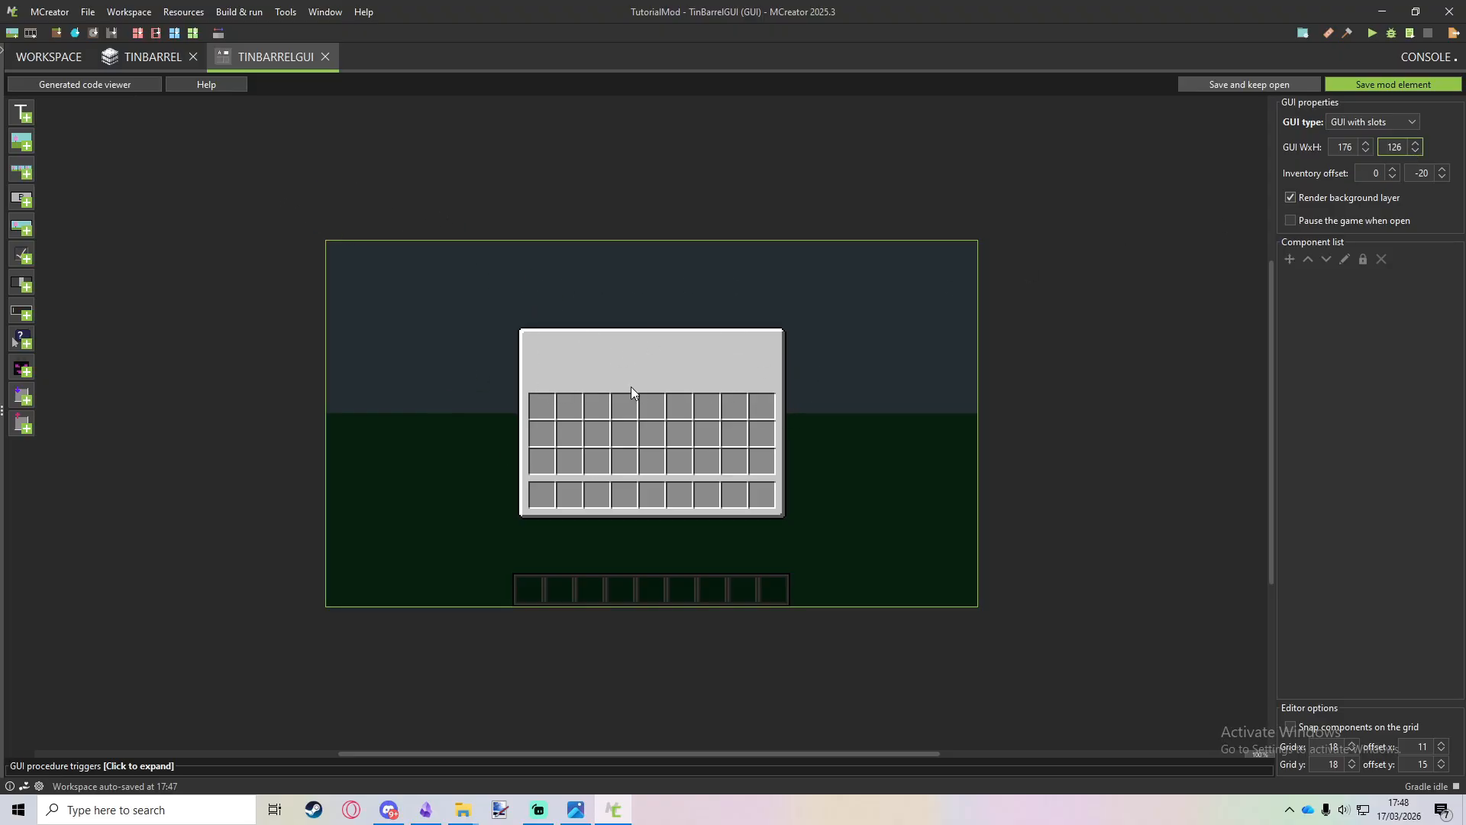
Add a fixed-text label reading "Tin Barrel" and position it in the upper-left corner of the GUI panel.
click(24, 115)
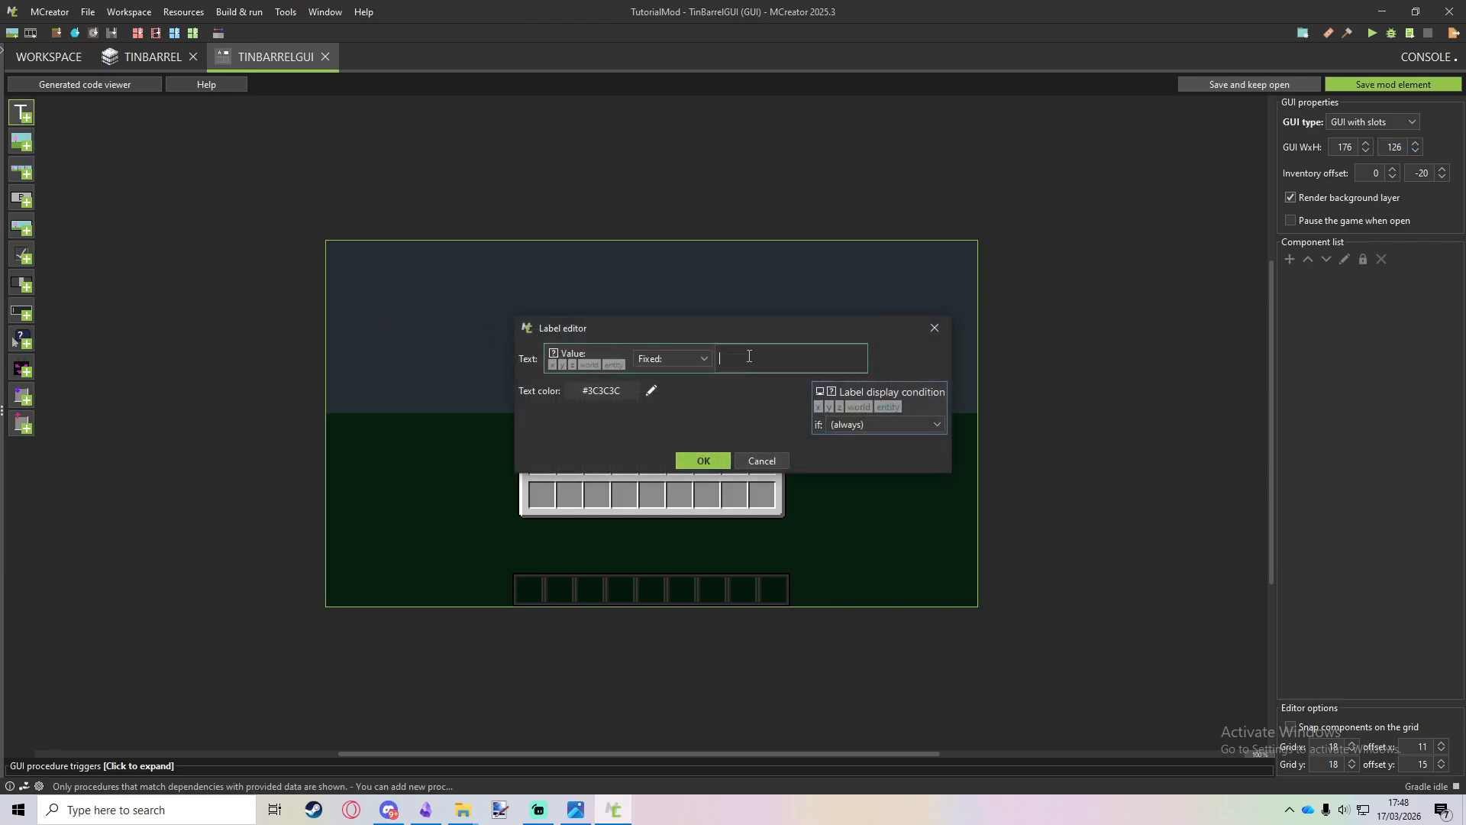
text(Tin Barrel)
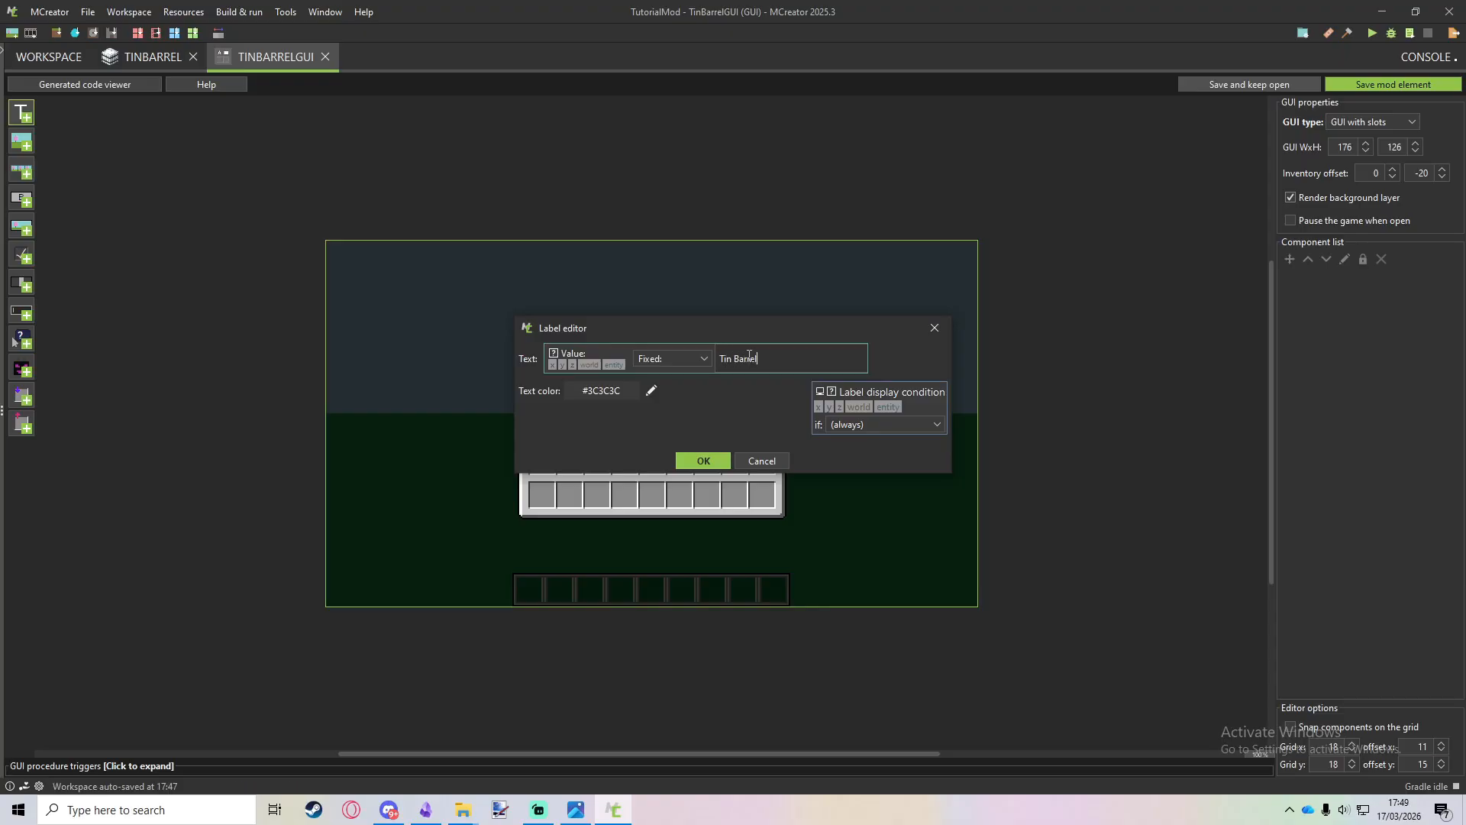
click(716, 465)
click(517, 332)
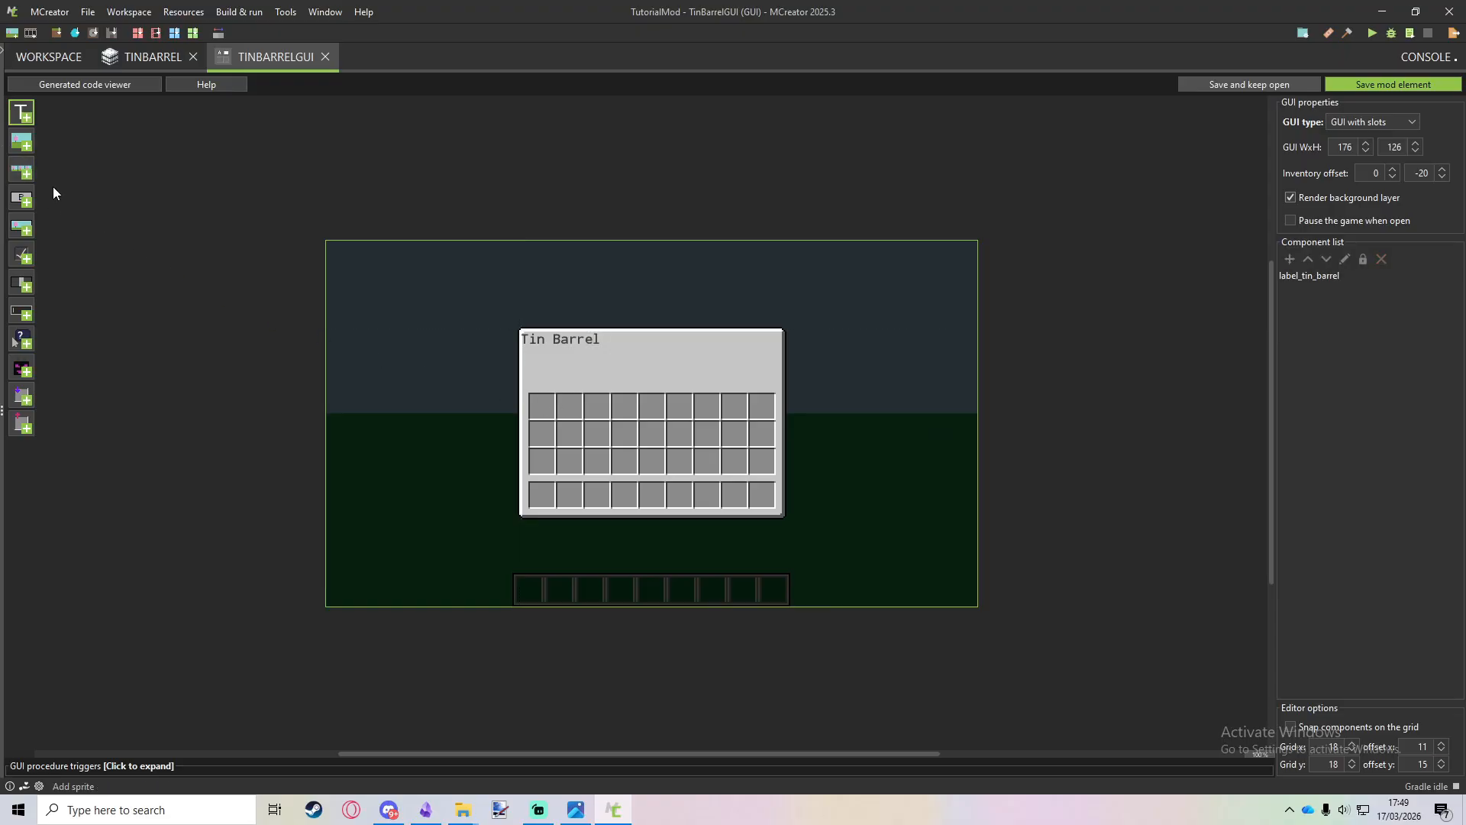
click(571, 339)
click(580, 374)
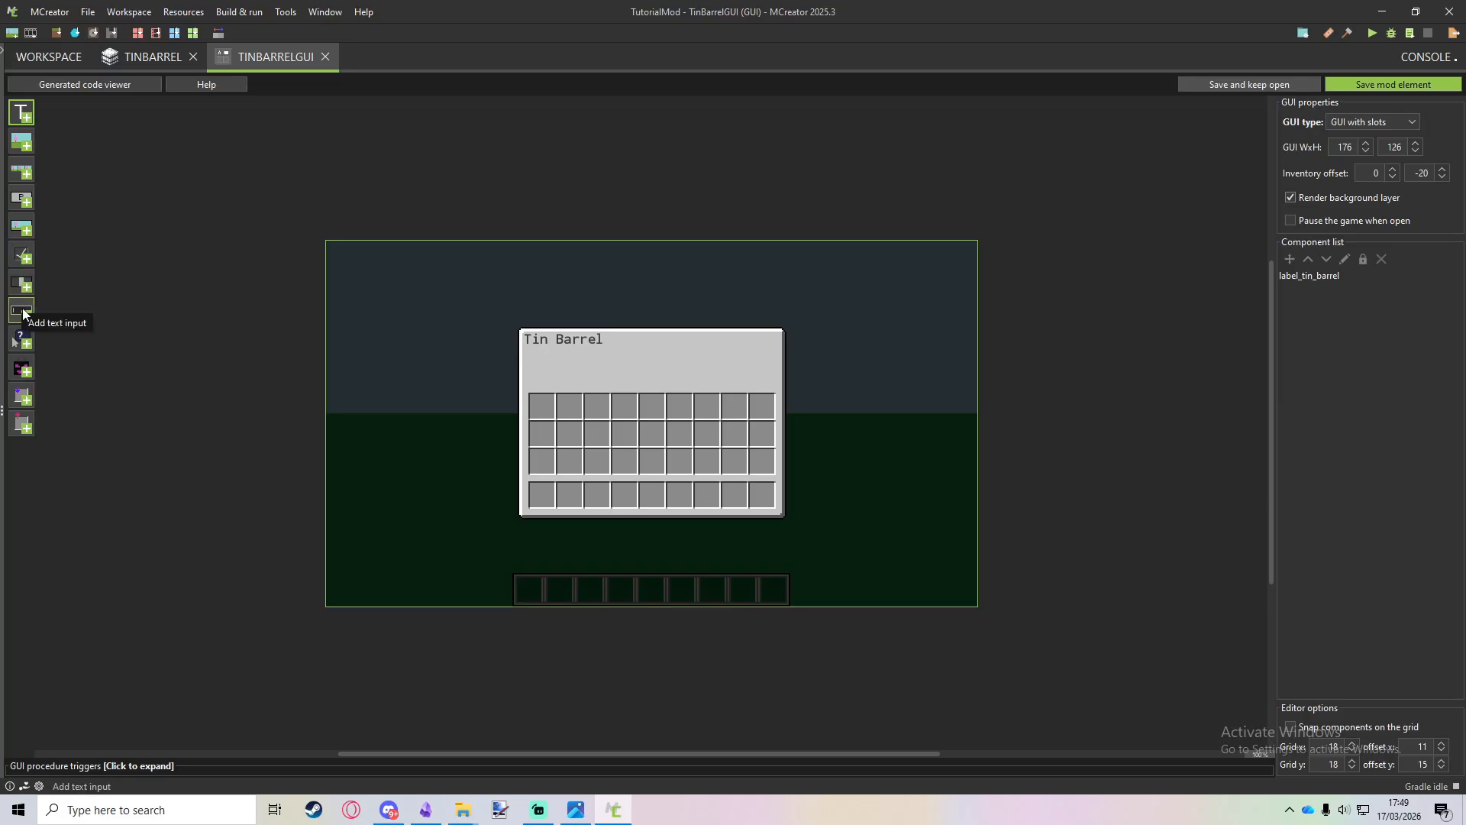
Add an input slot with ID 0 and place it above the fourth column of the player inventory.
click(21, 395)
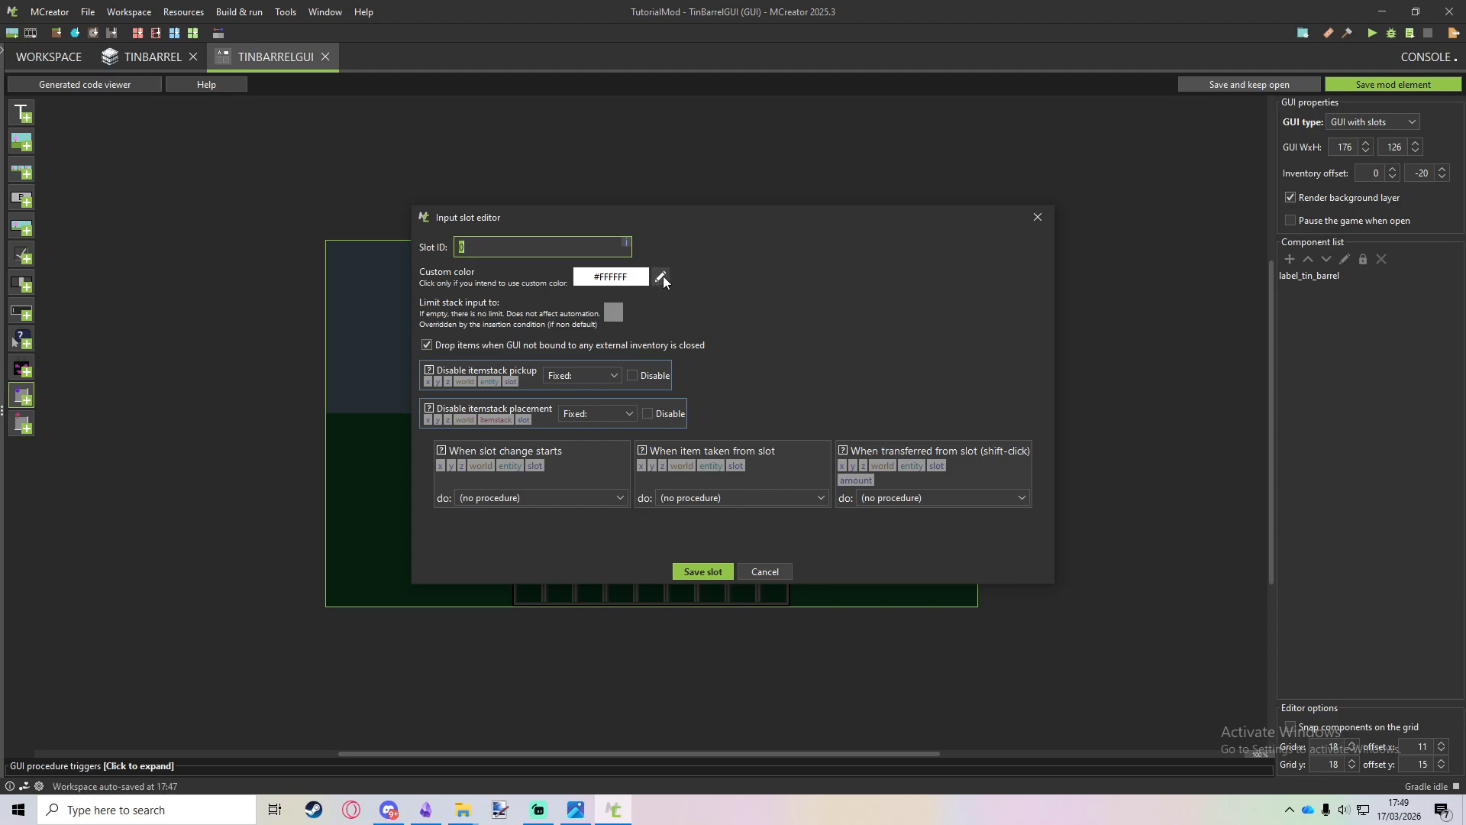
click(612, 313)
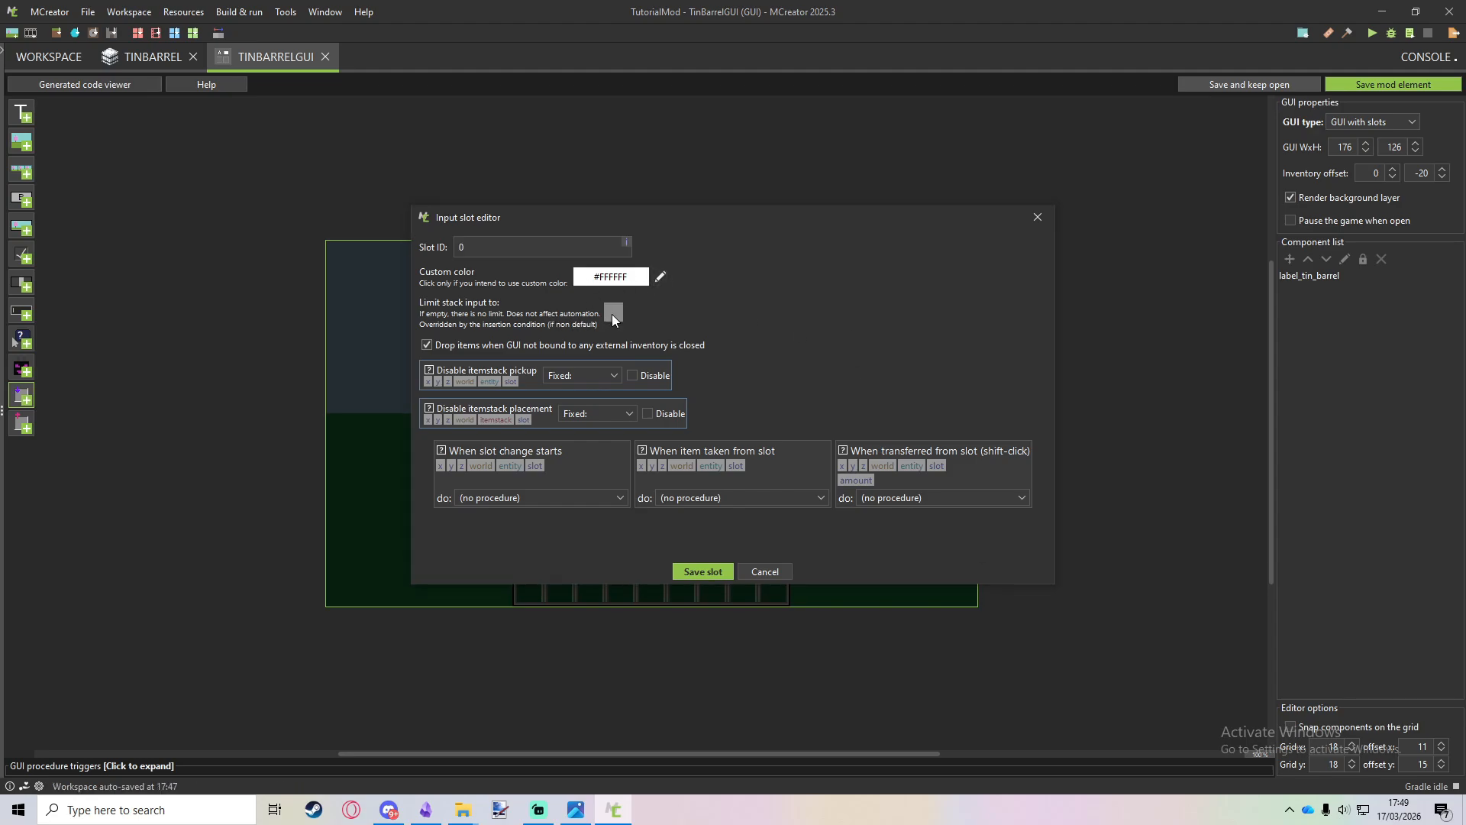
click(1052, 238)
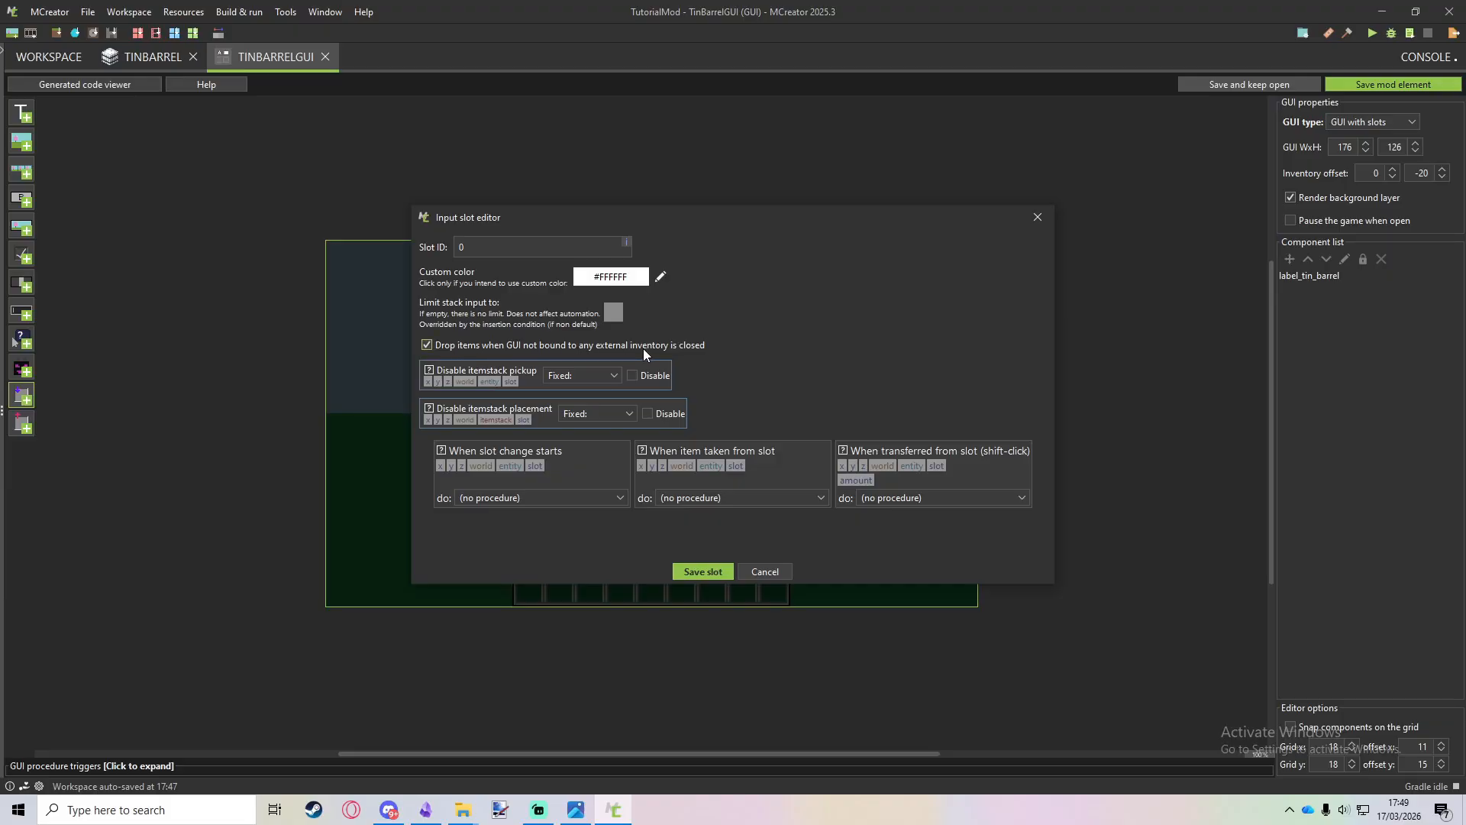
click(702, 571)
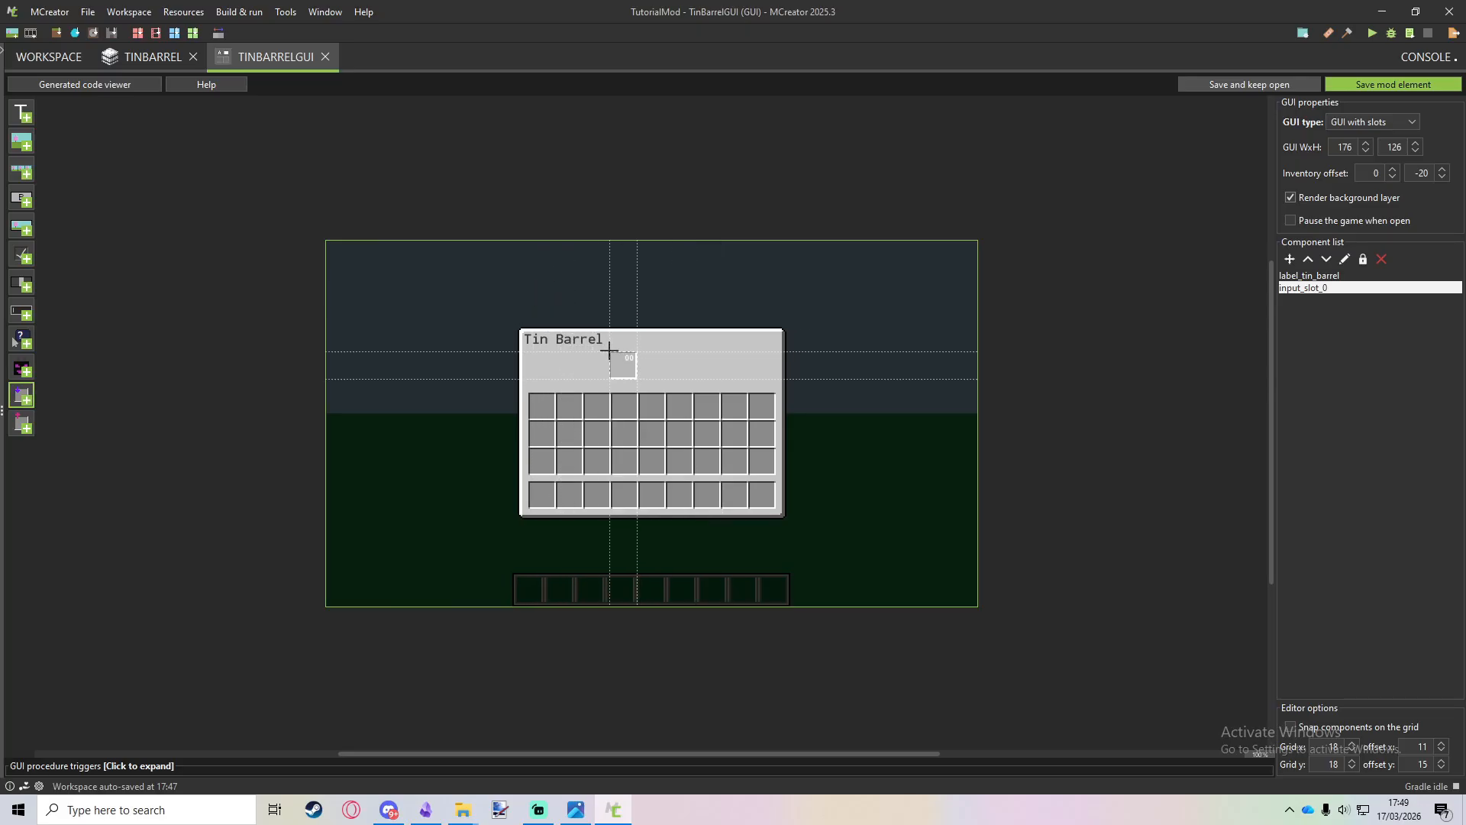
click(609, 350)
drag(629, 357, 631, 357)
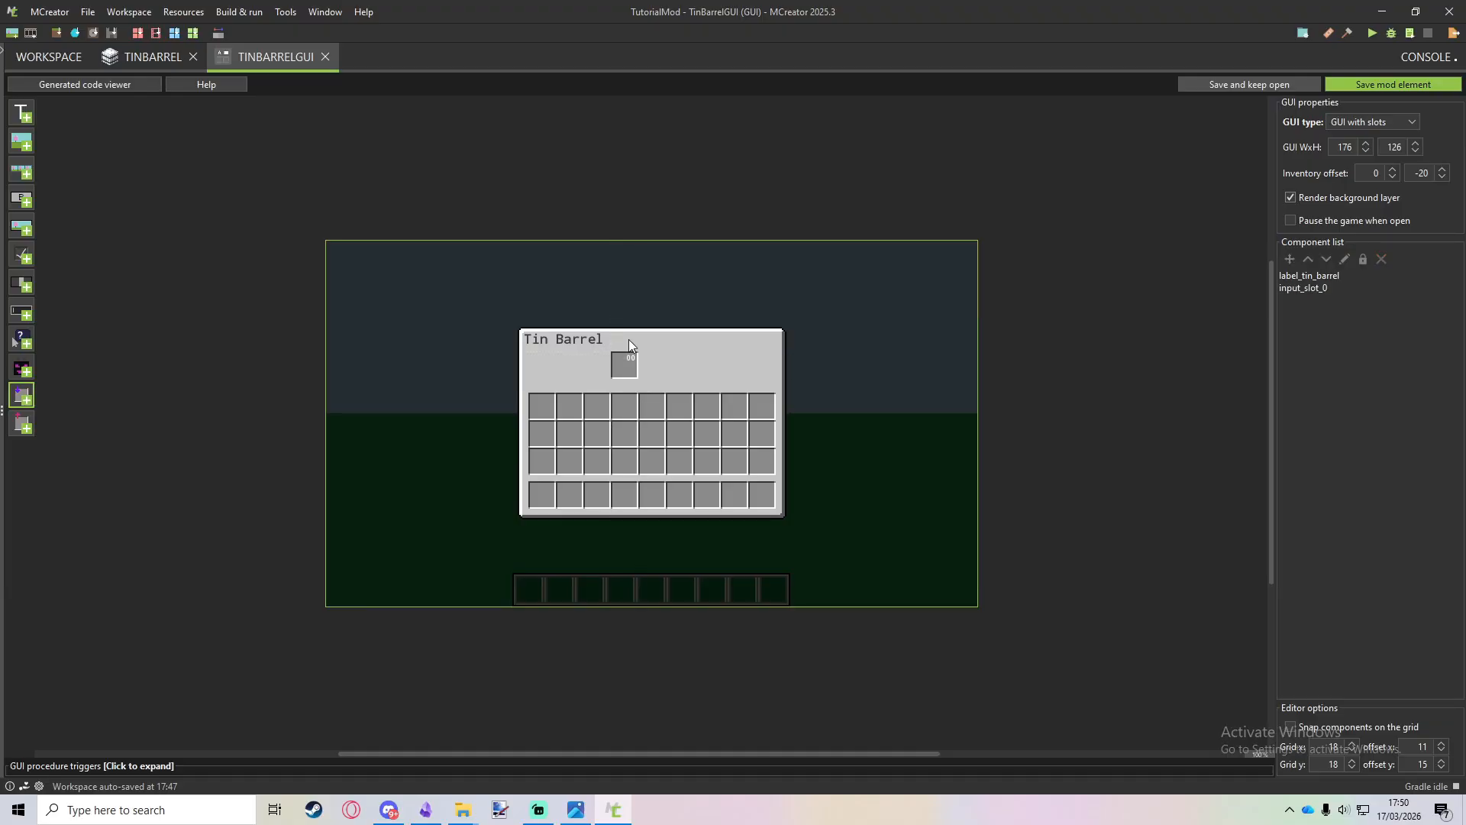
Add input slots 1 and 2 in a row directly to the right of slot 0.
click(21, 395)
click(687, 571)
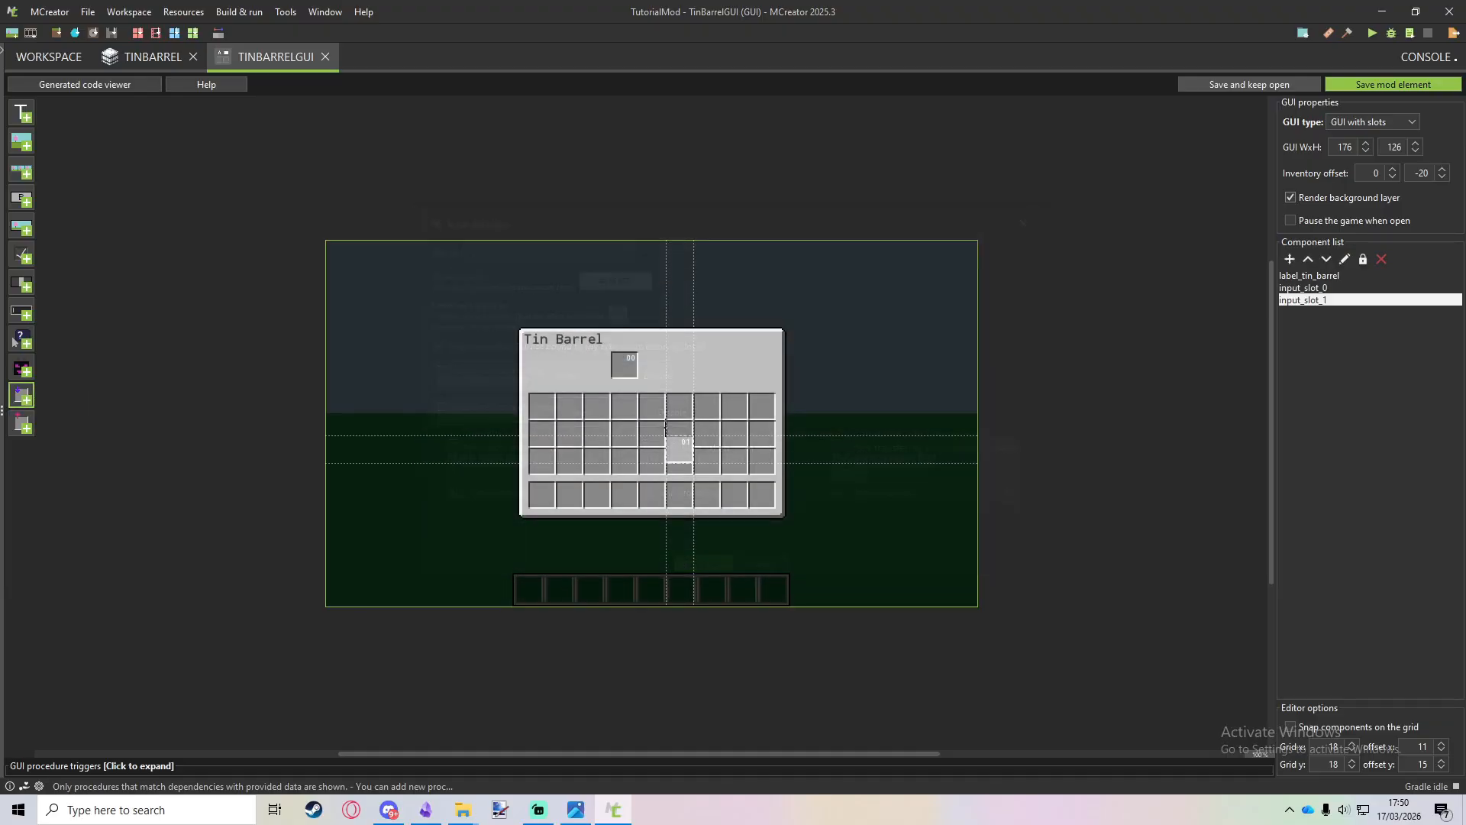
click(642, 353)
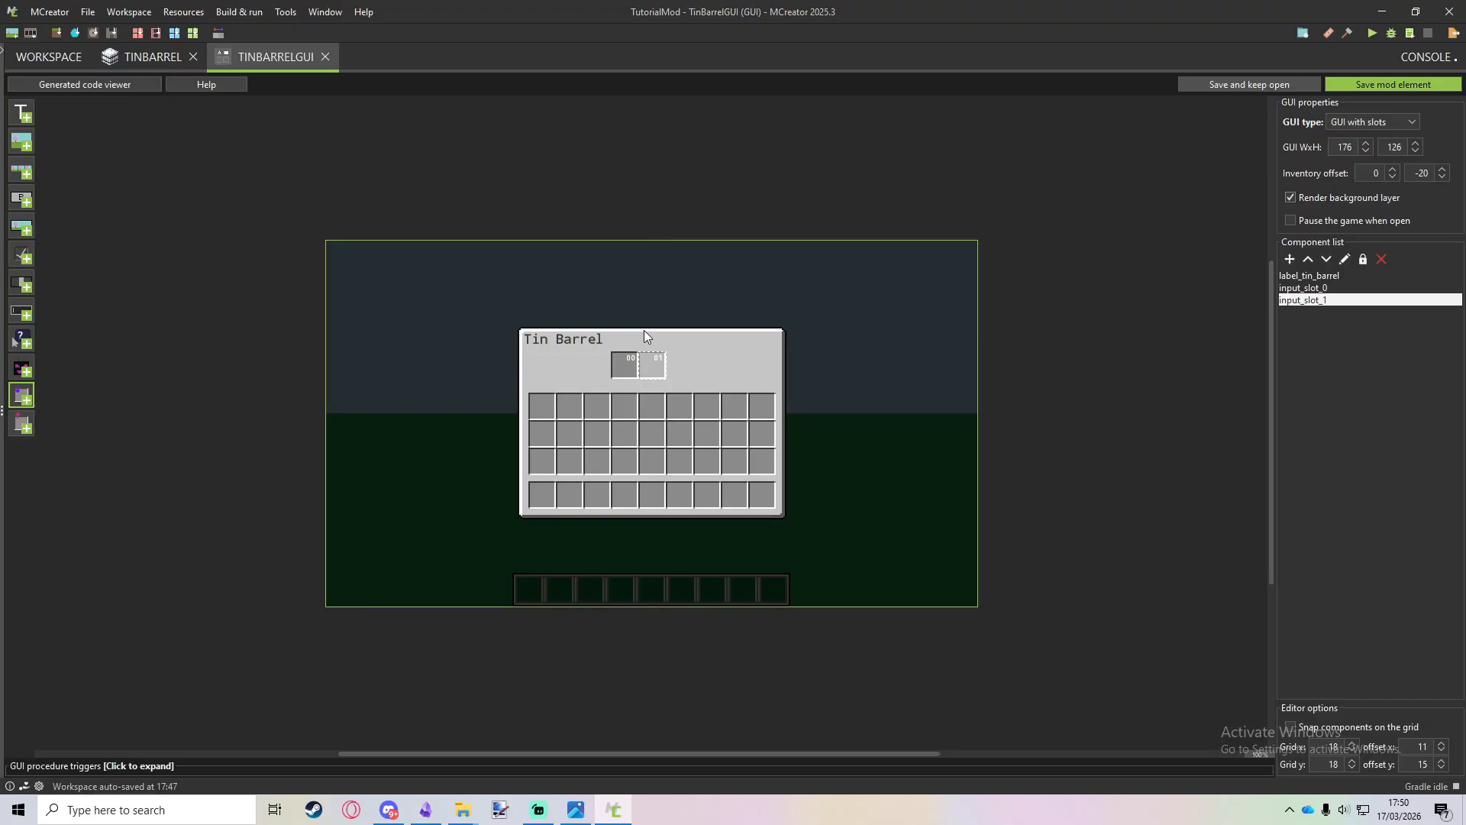
click(21, 394)
click(687, 571)
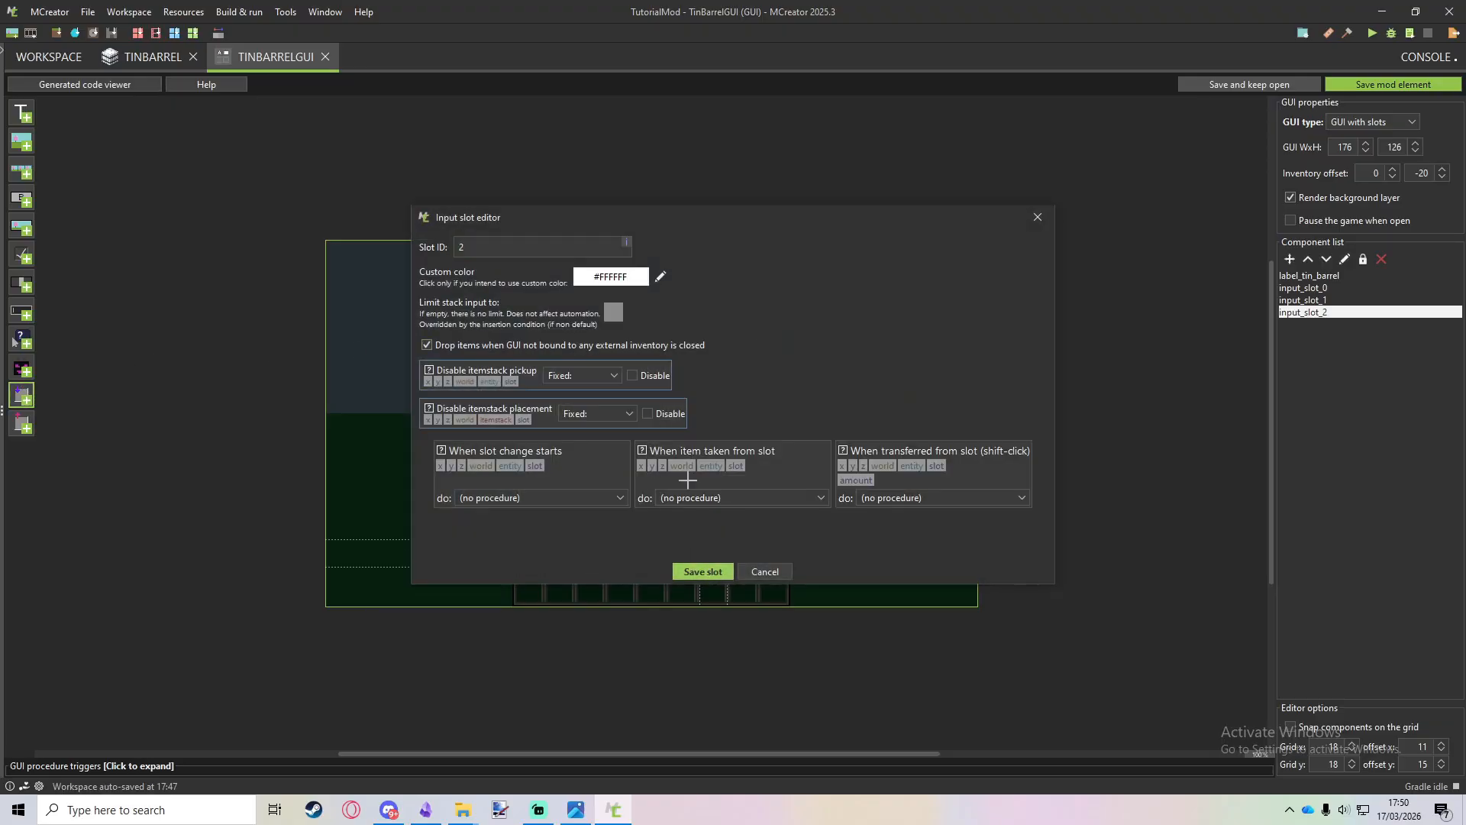
click(665, 349)
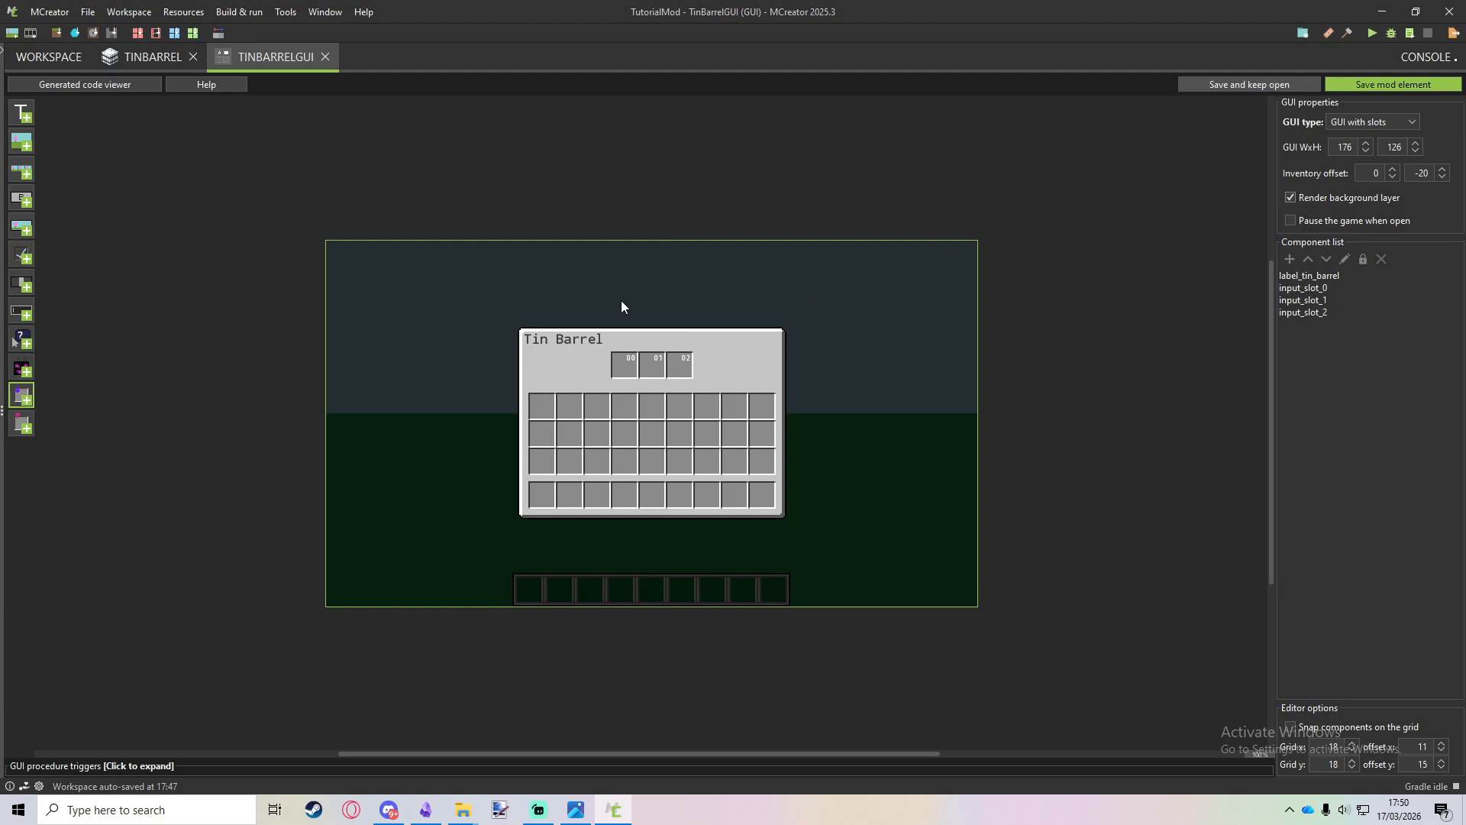
Save the GUI element and bind the TinBarrel block to Tin Barrel GUI.
click(1340, 83)
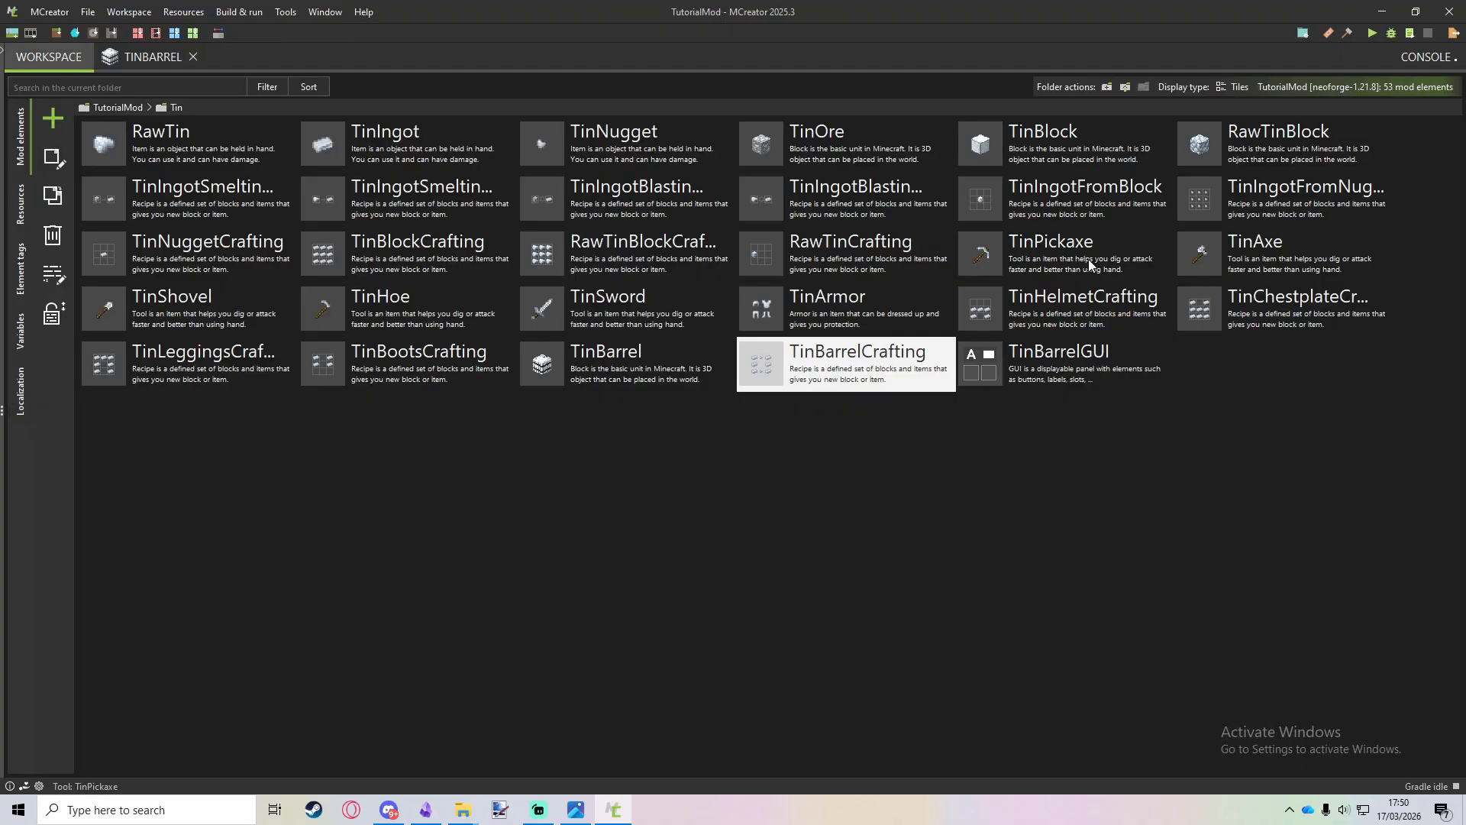
double_click(666, 383)
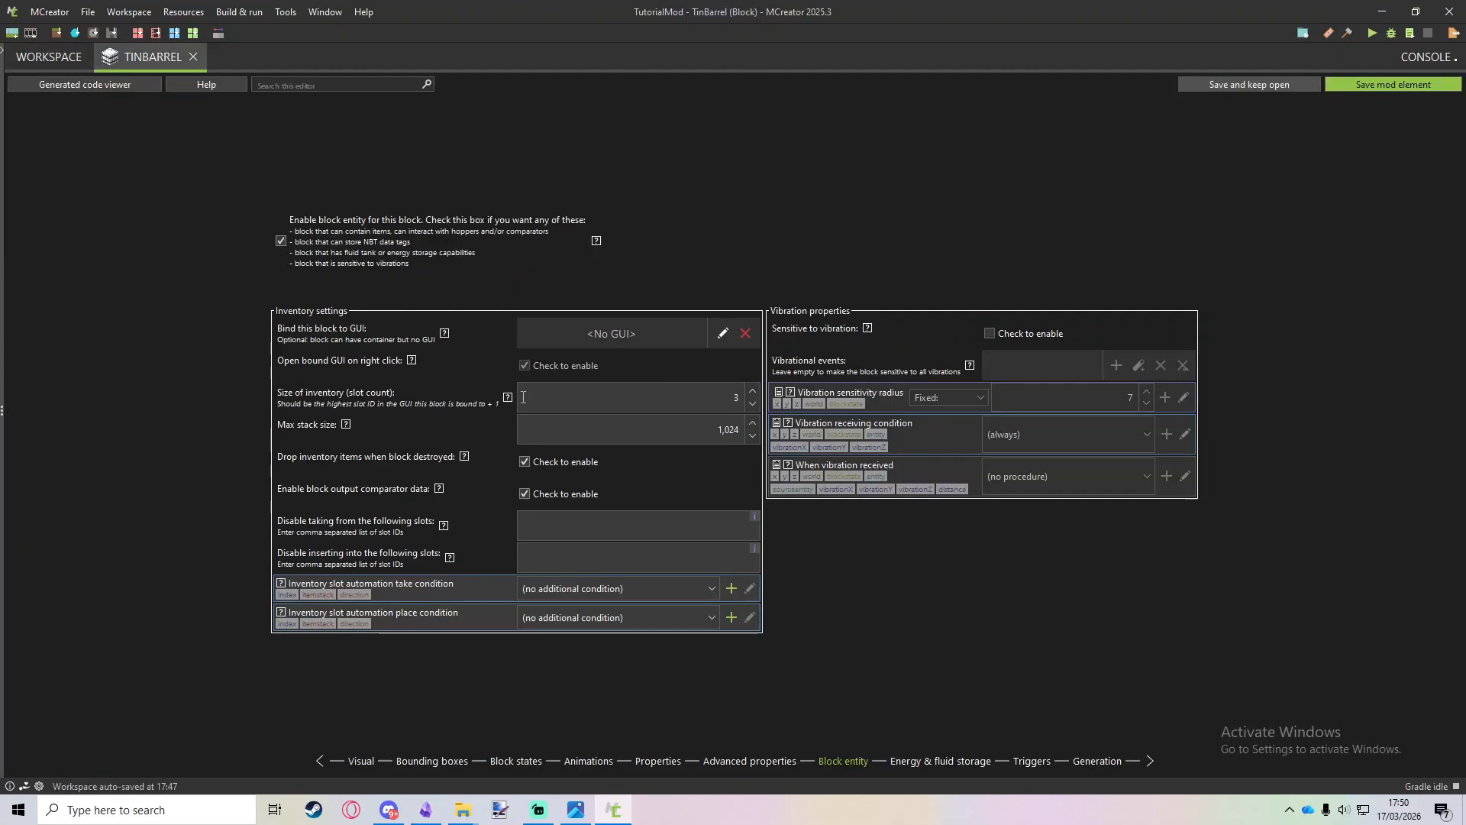
click(722, 333)
double_click(635, 332)
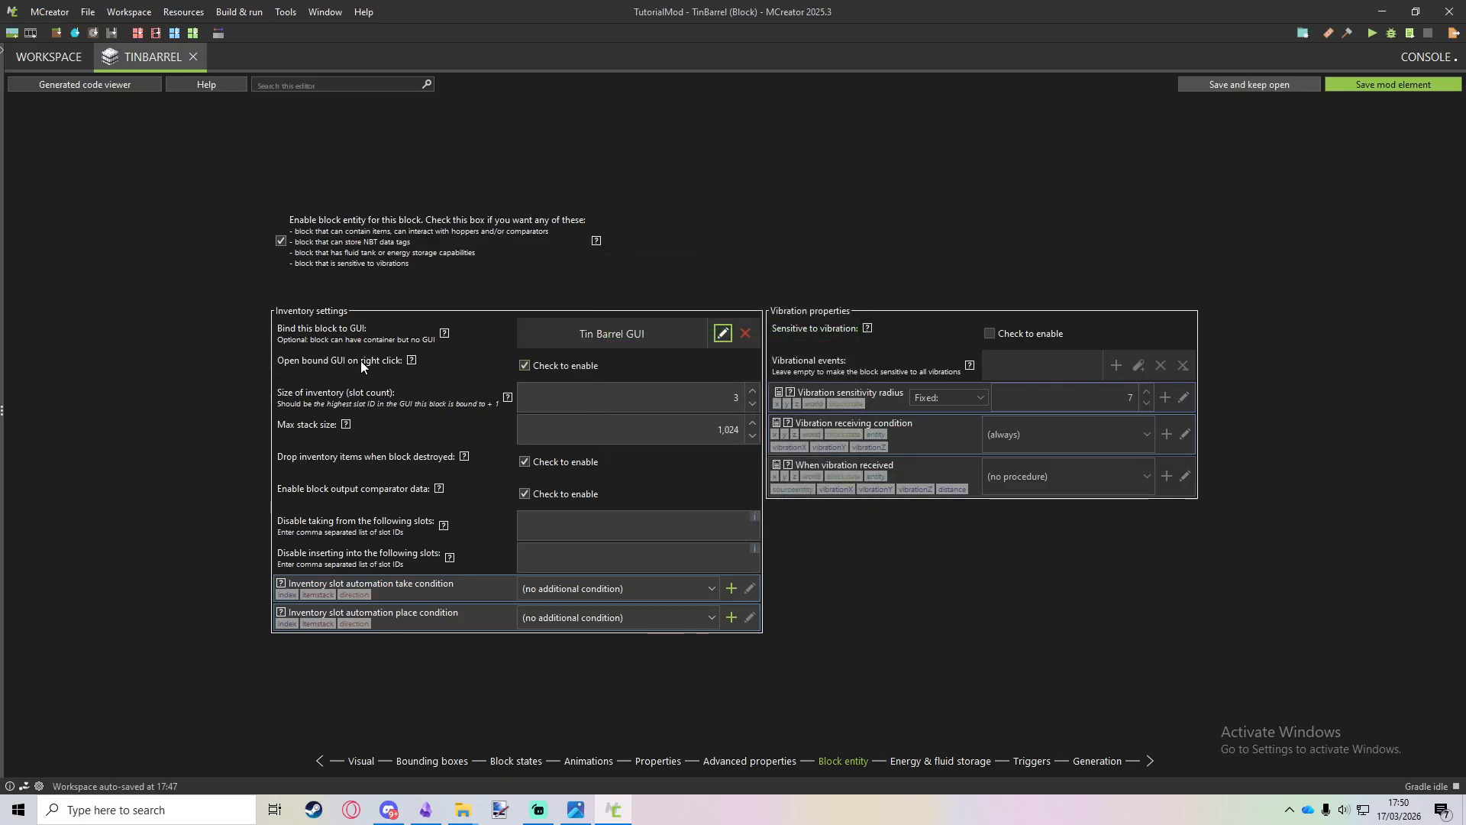
click(525, 365)
Set the max stack size of the barrel's inventory to 64.
click(734, 398)
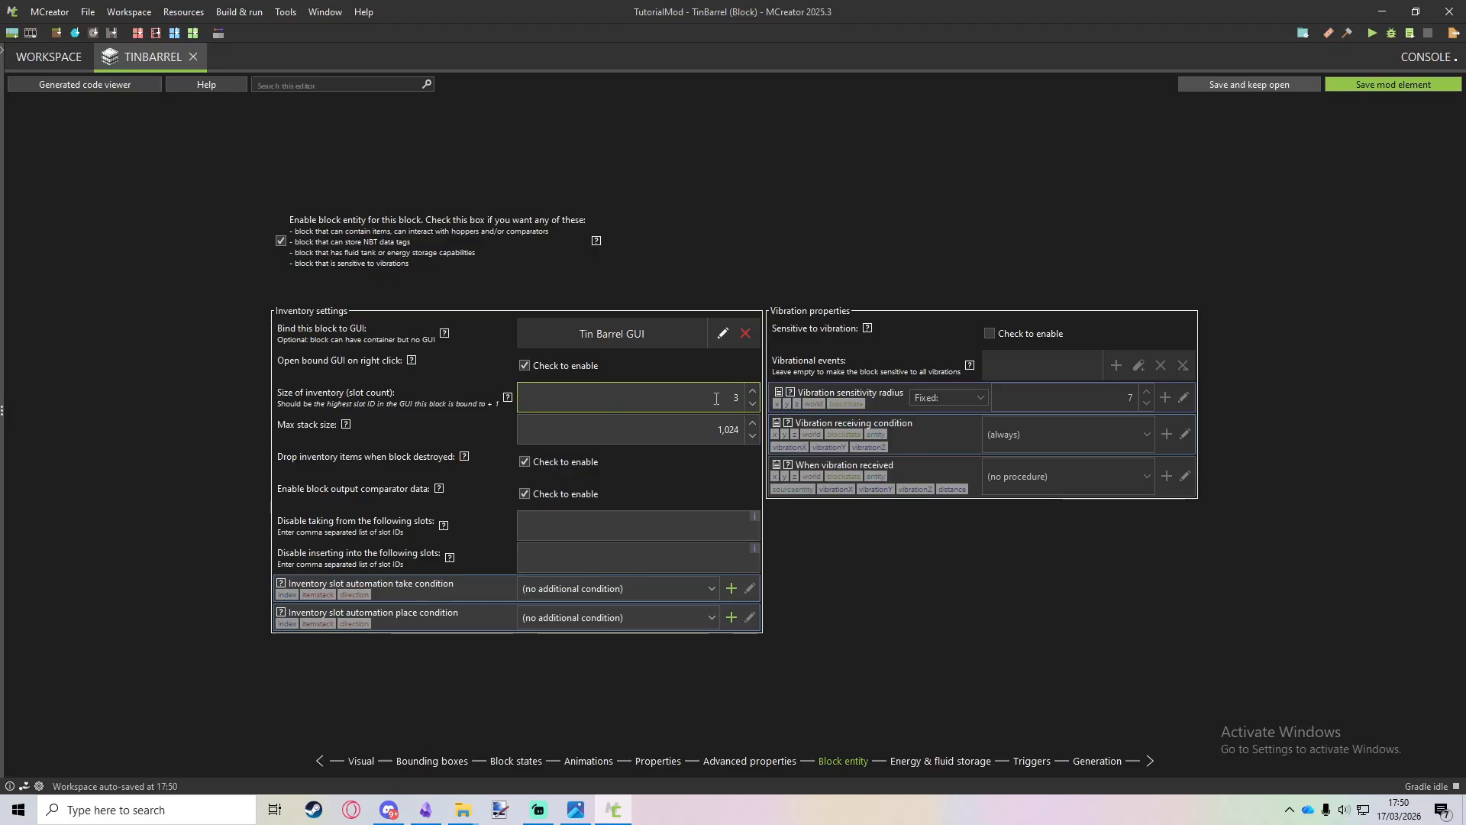
drag(732, 399, 741, 398)
click(731, 399)
drag(695, 432, 737, 431)
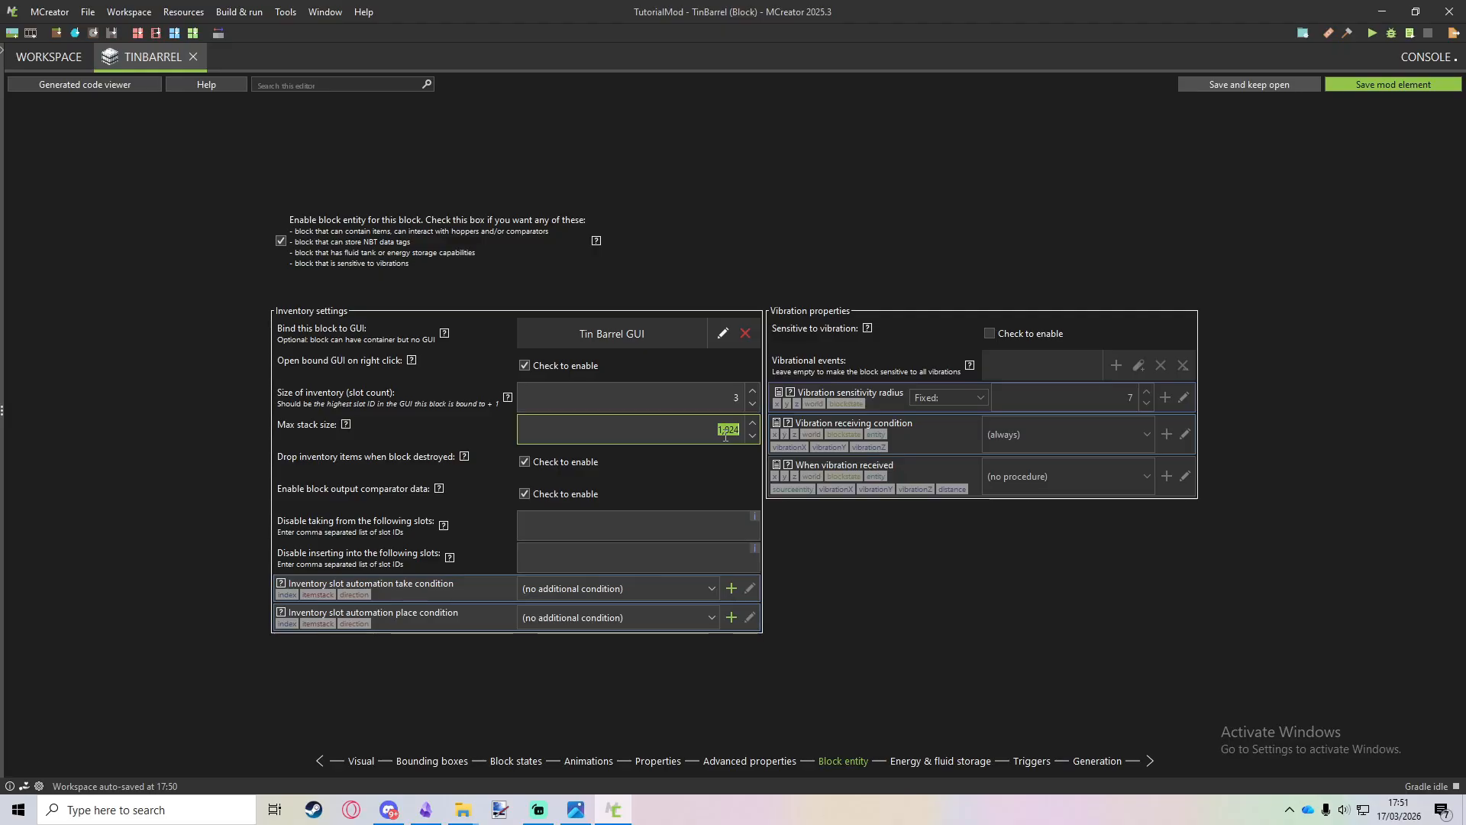
drag(718, 430, 741, 431)
click(706, 429)
drag(705, 429, 749, 431)
click(708, 431)
drag(717, 431, 731, 431)
Review the barrel's slot restrictions, energy and fluid storage, triggers and generation settings, and save the block element.
click(538, 532)
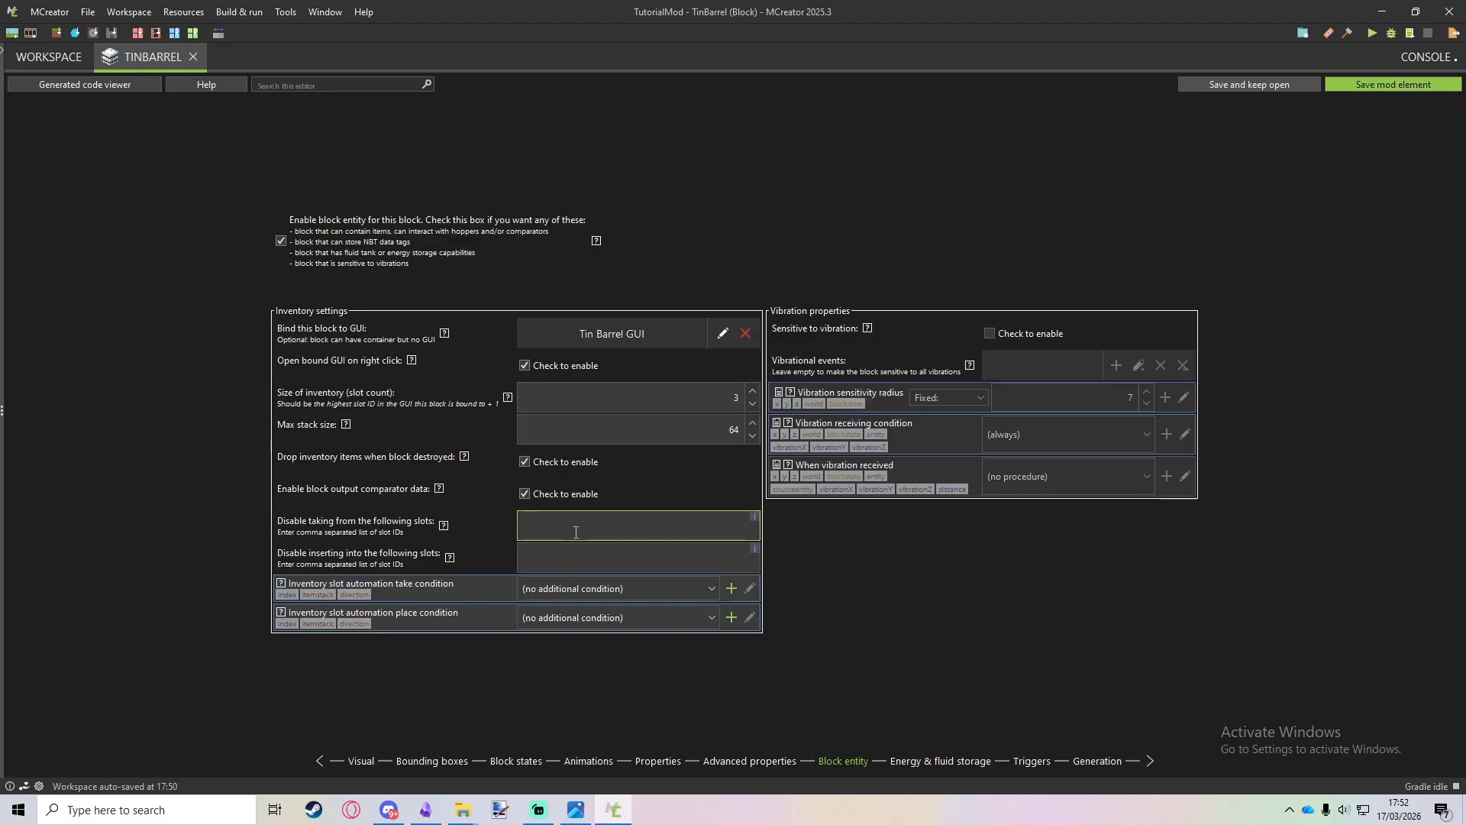
click(541, 560)
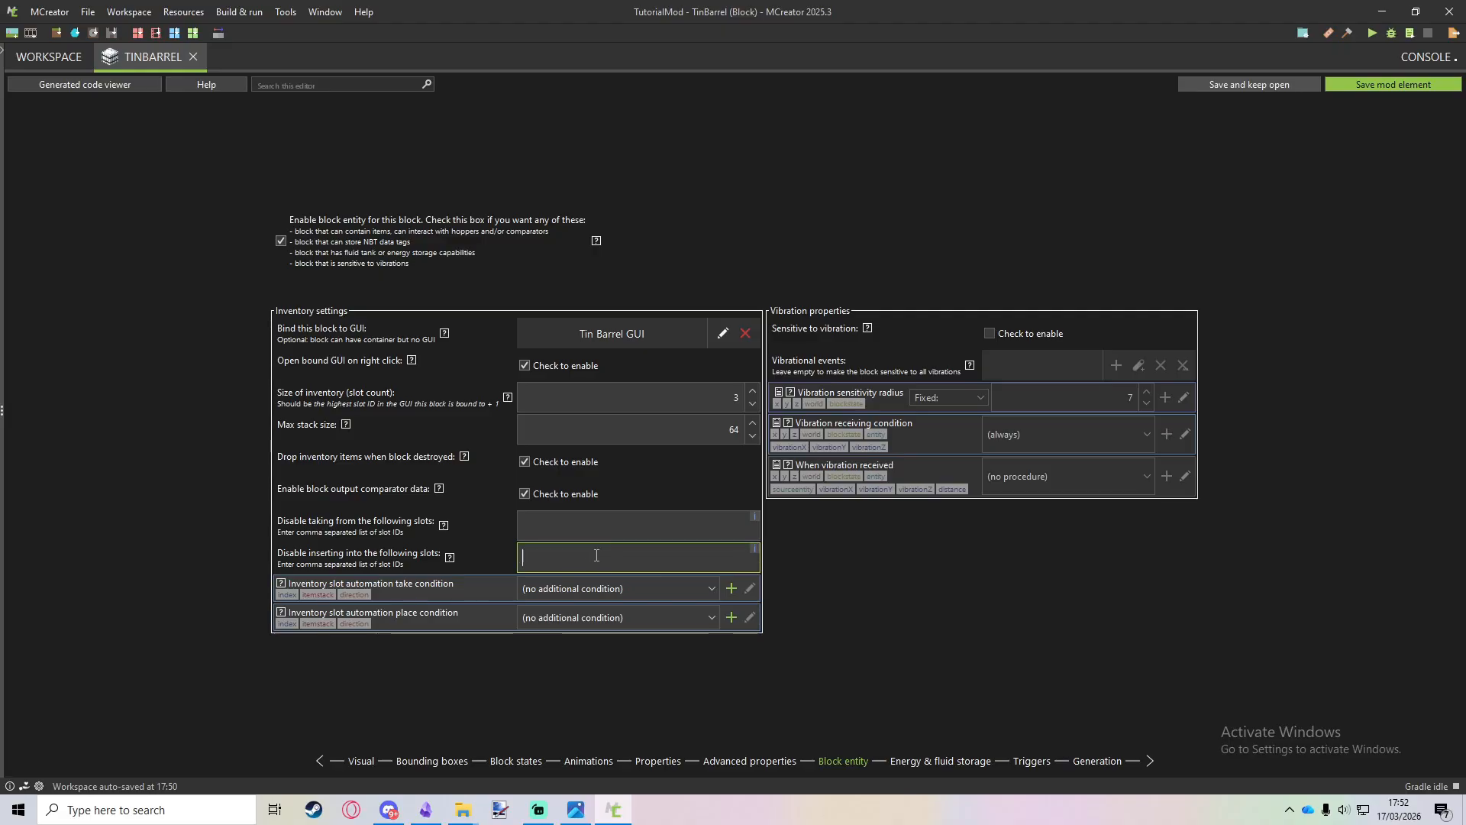
click(926, 764)
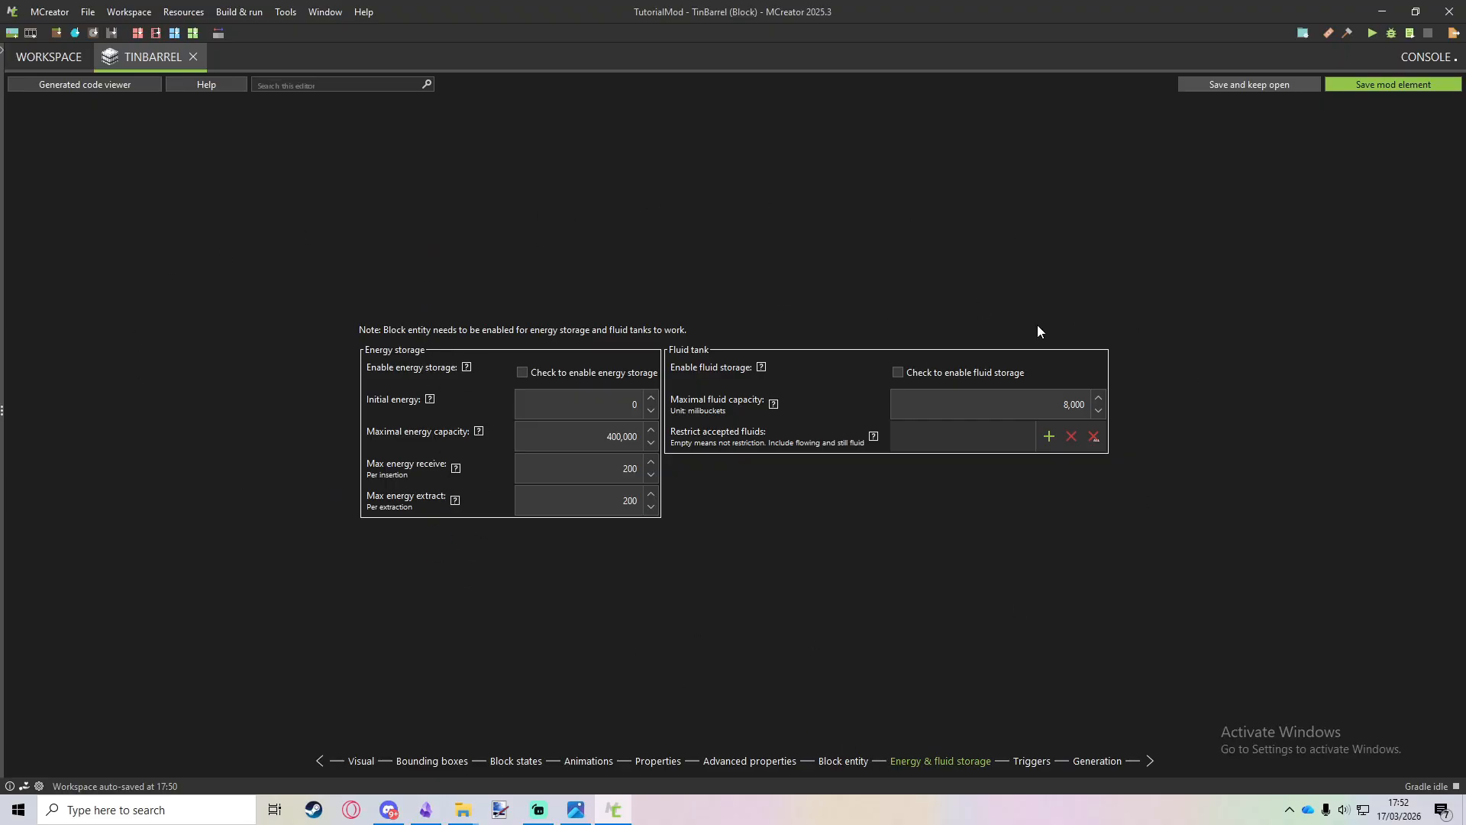
click(1033, 762)
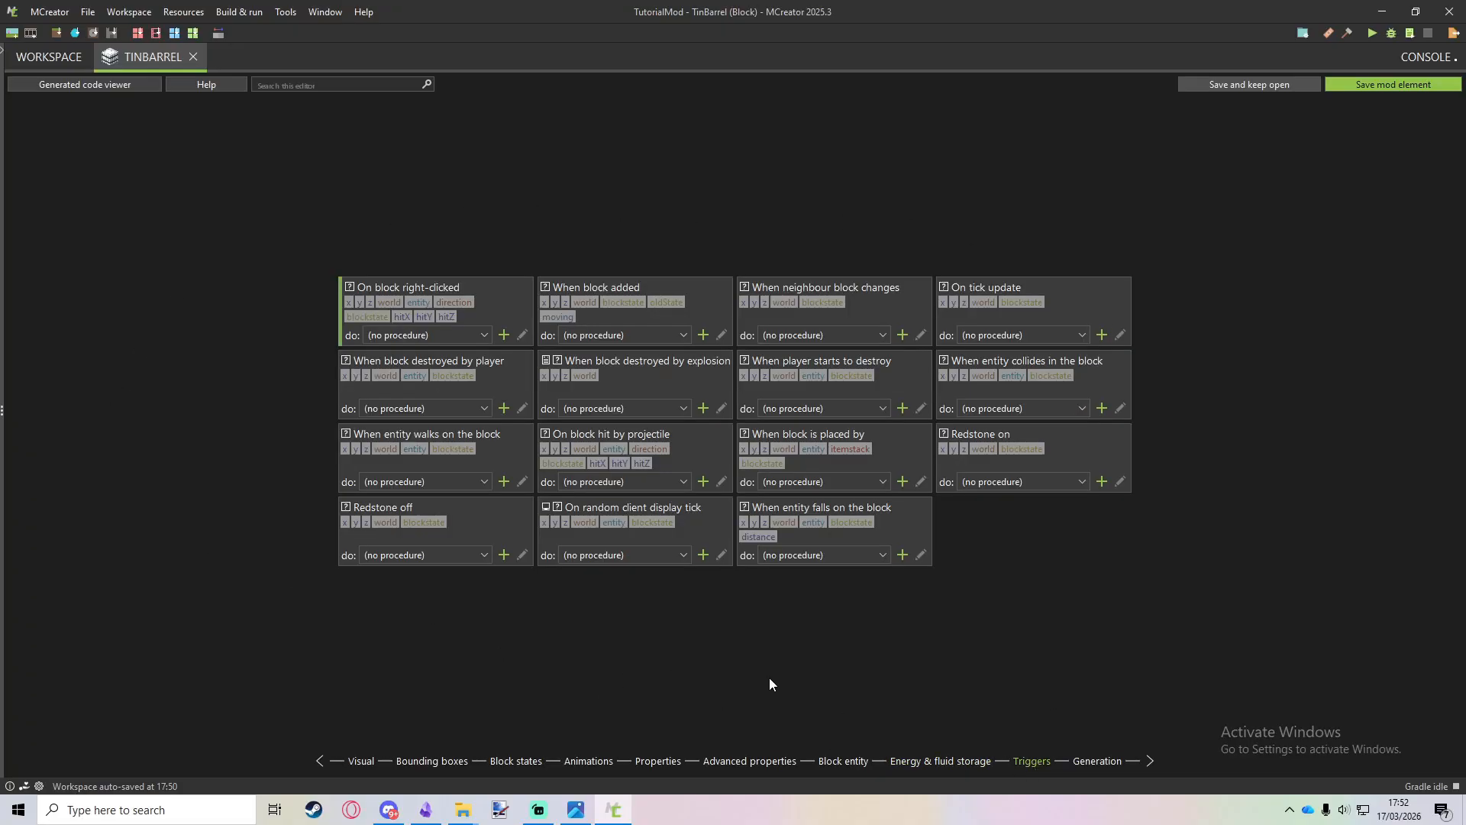
click(1095, 761)
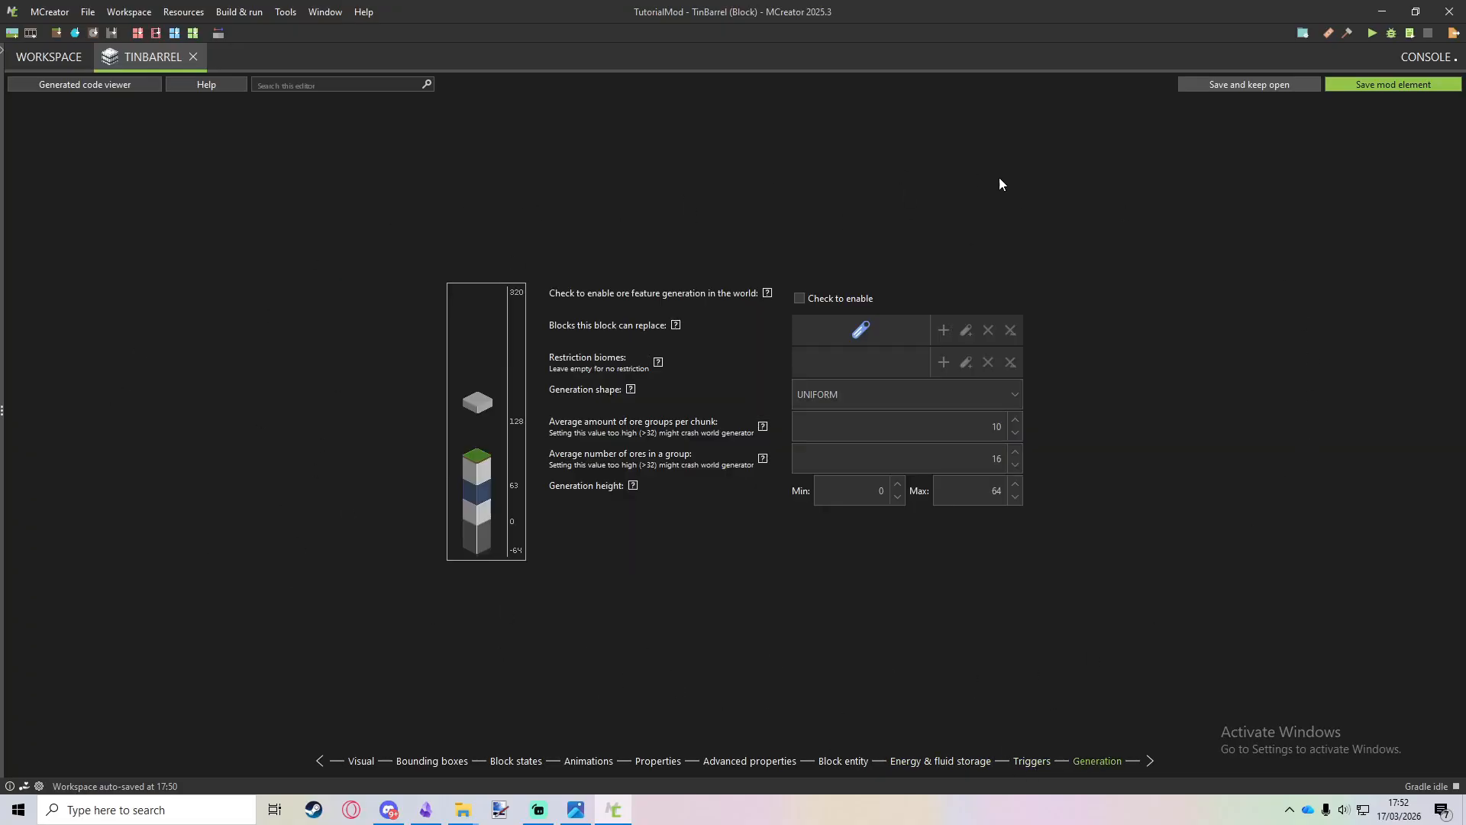
click(1362, 84)
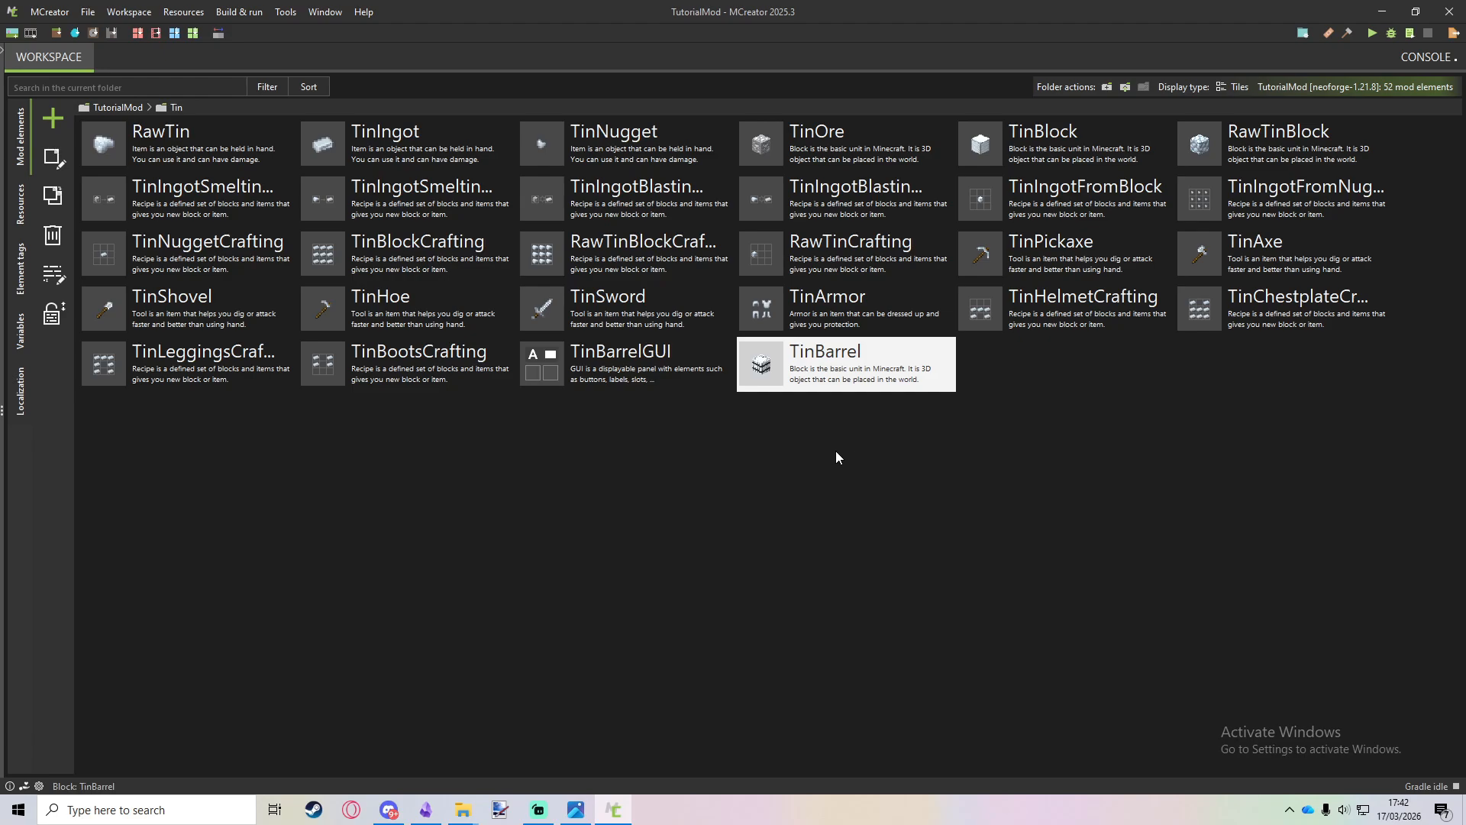
Create a new recipe element named TinBarrelCrafting in the Tin folder.
click(53, 124)
click(252, 404)
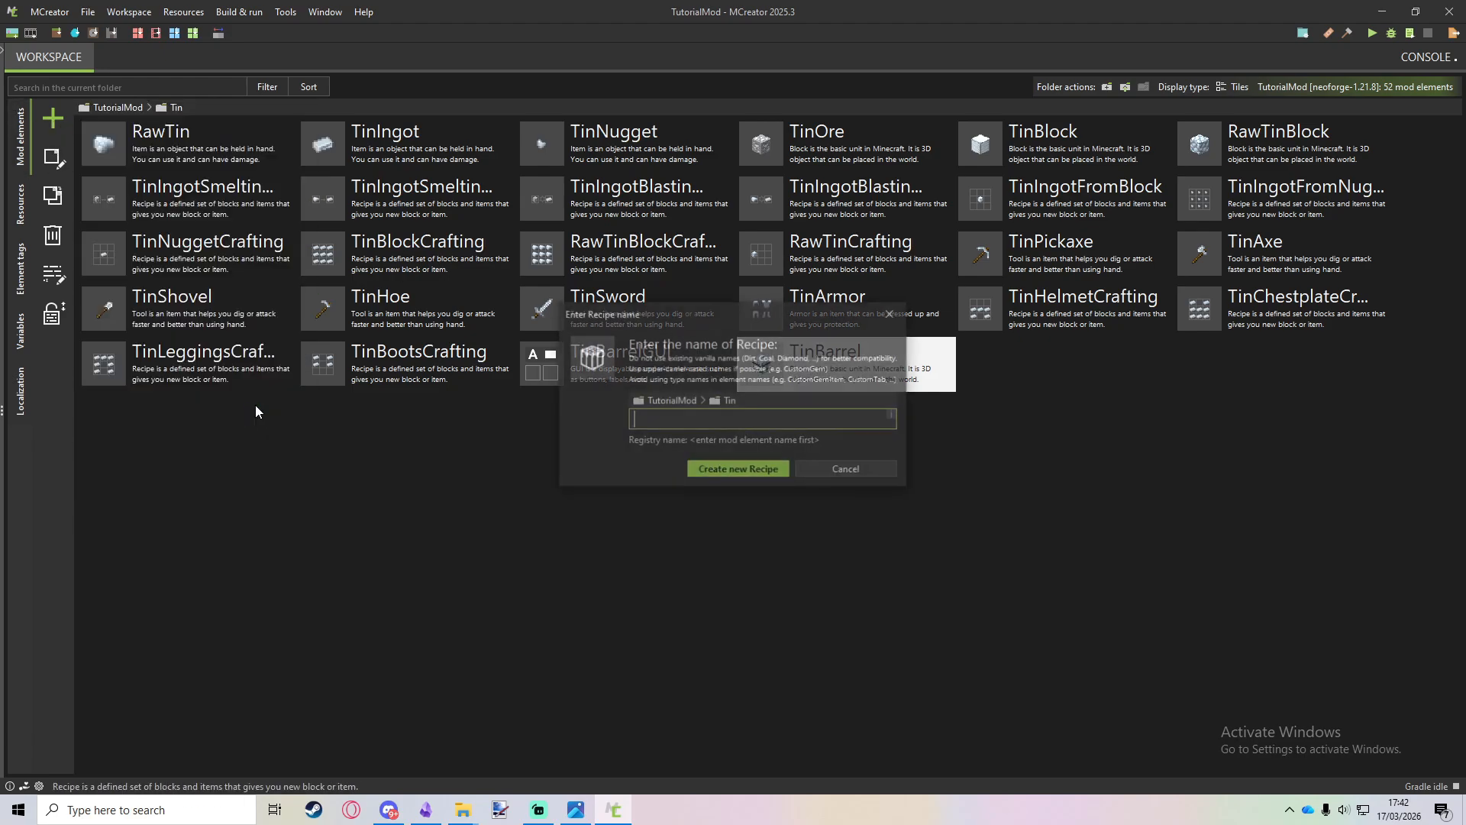
text(Tin)
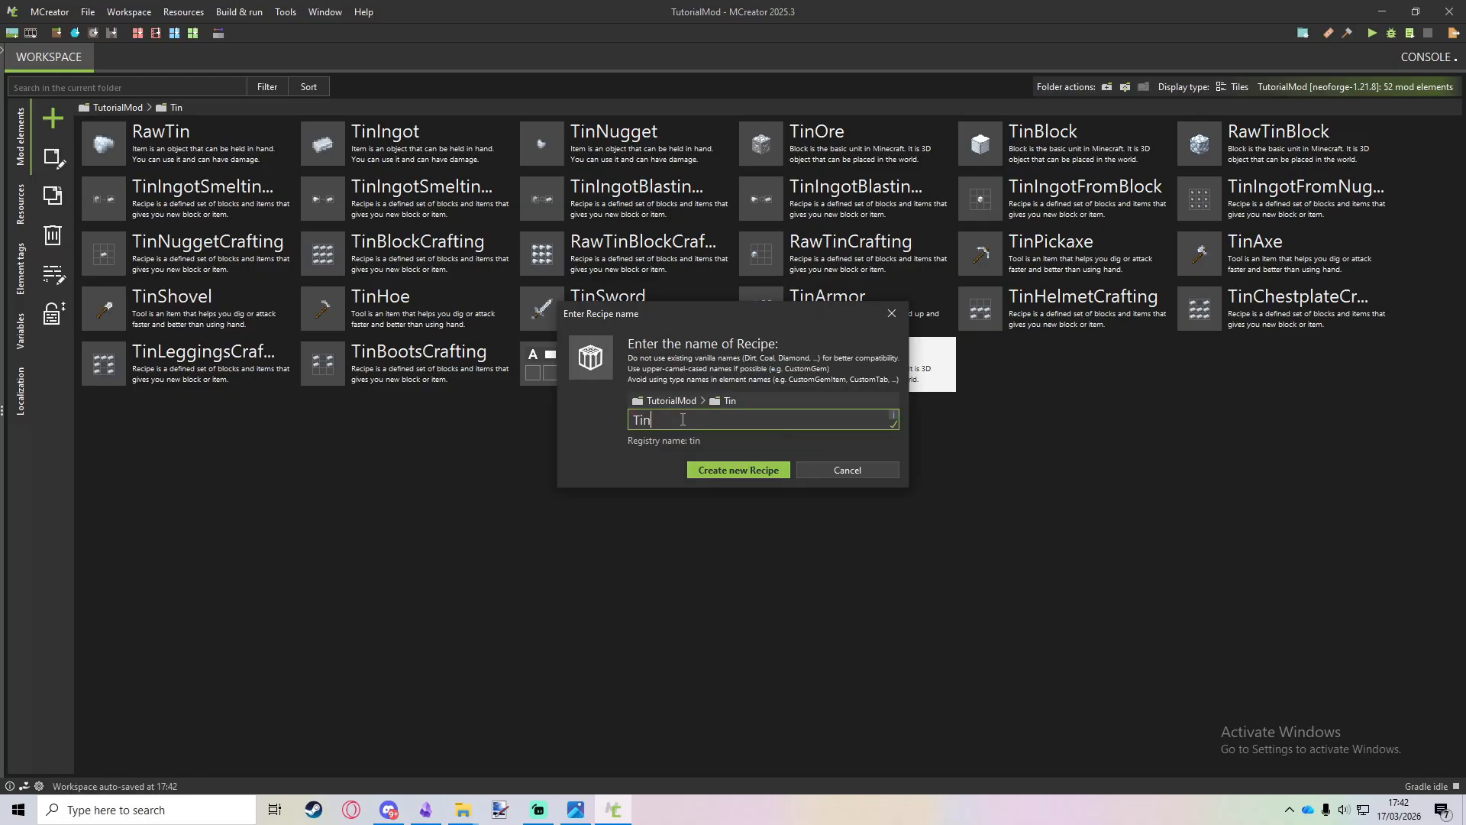
text(BarrelCrafting)
key(Return)
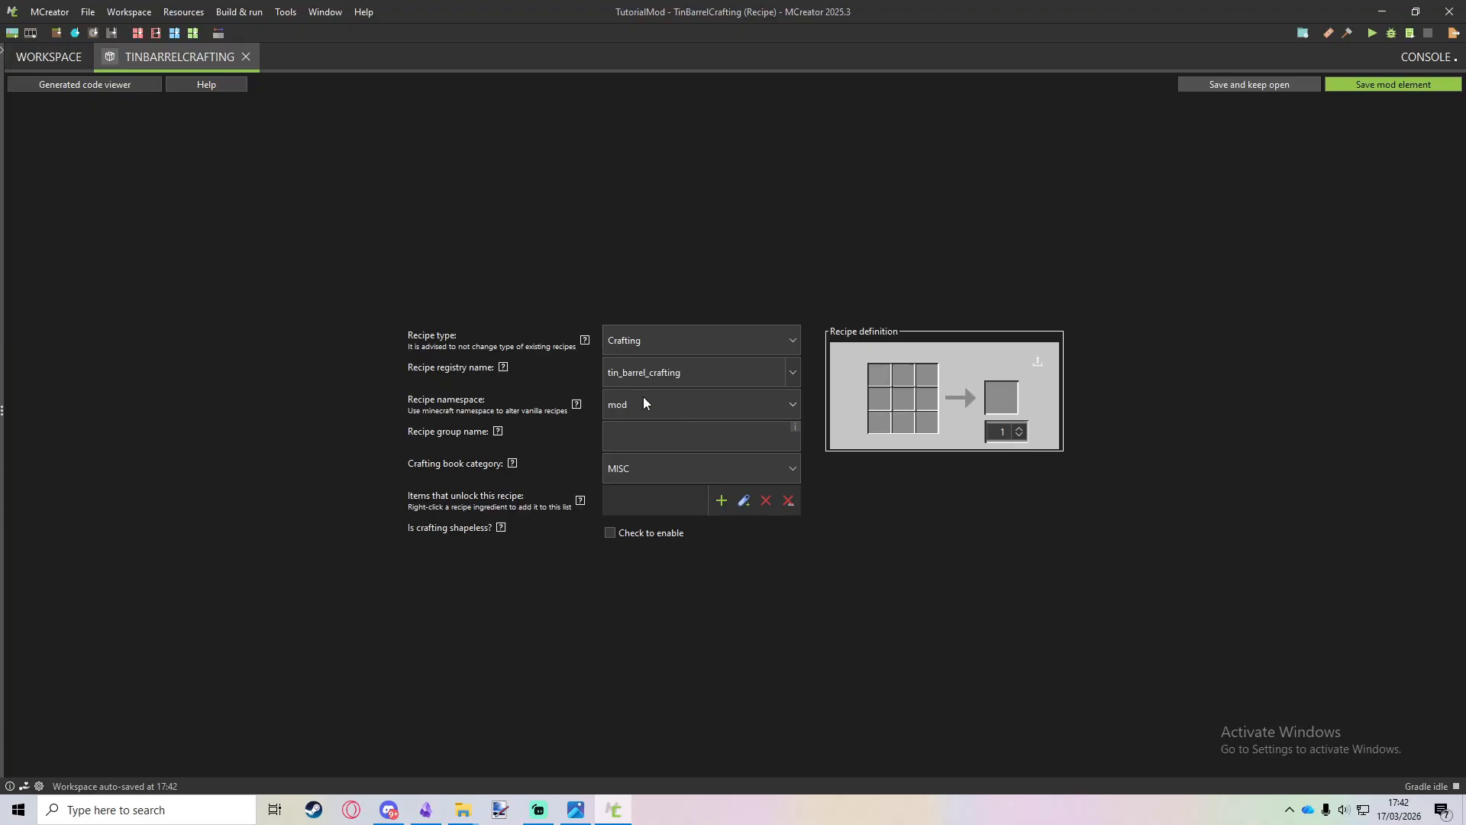
Fill the left and right columns of the crafting grid with Tin Ingots.
click(880, 379)
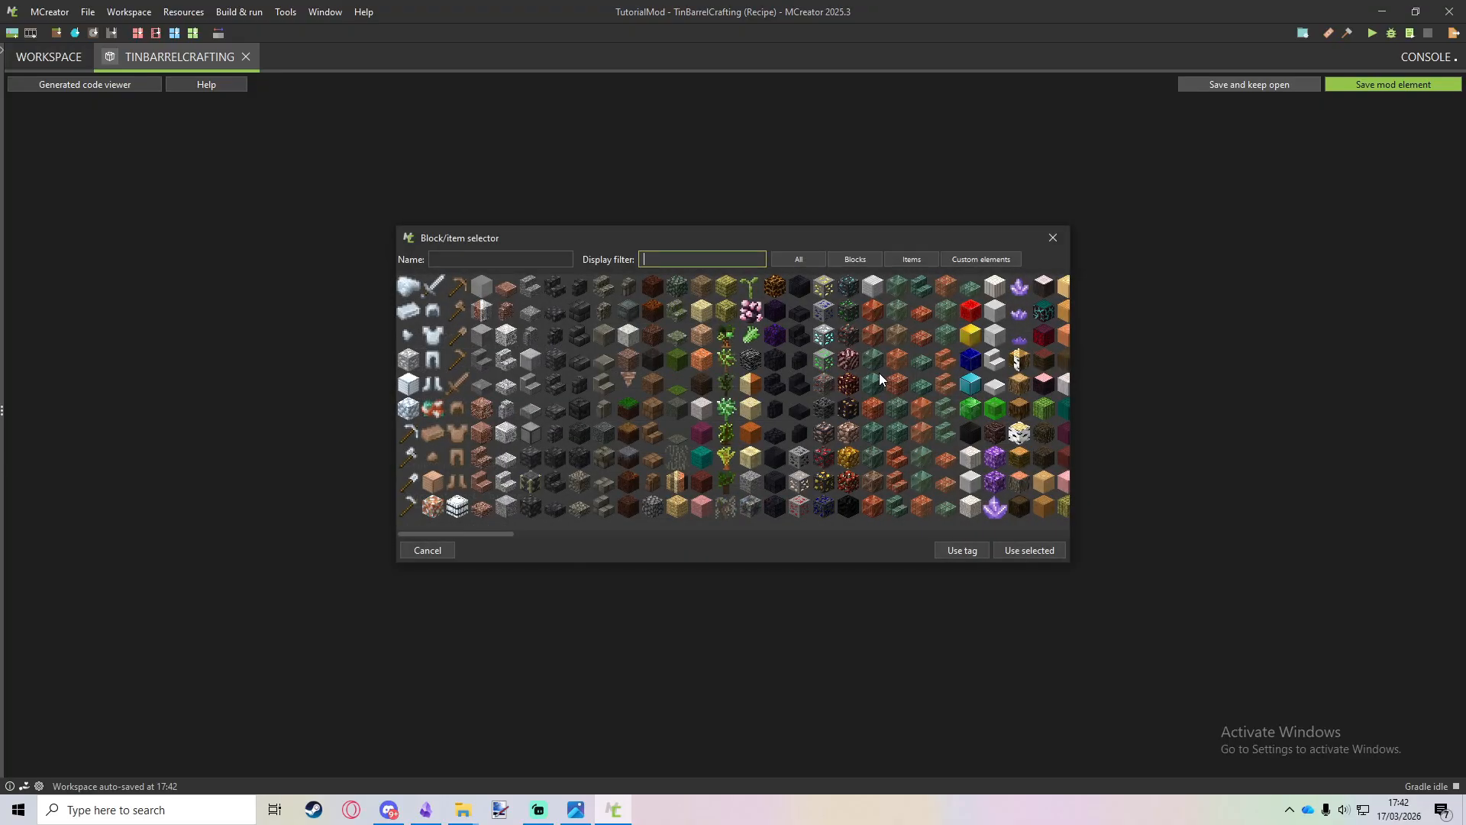
double_click(410, 315)
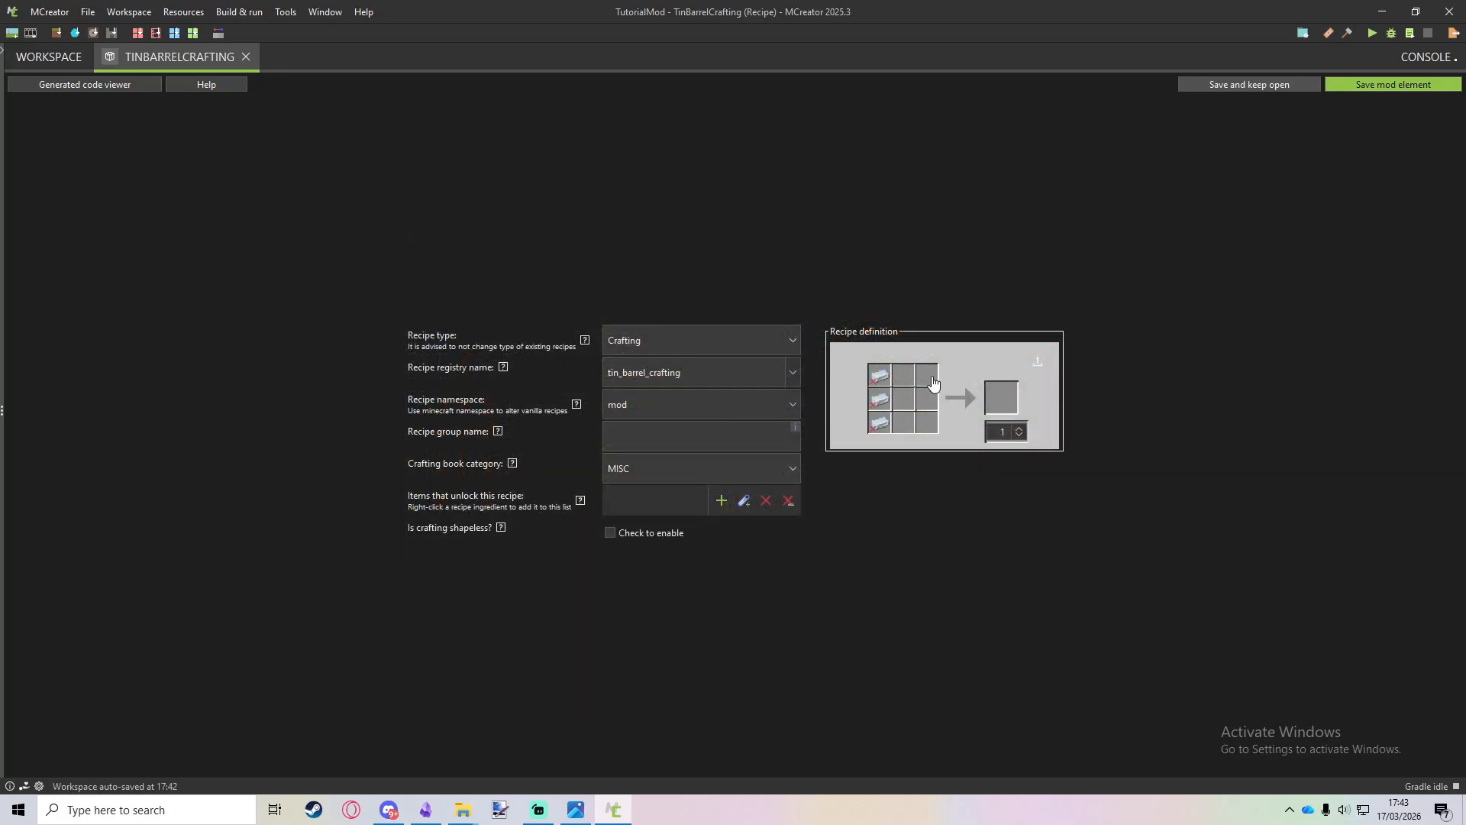
click(931, 383)
double_click(409, 313)
drag(932, 409, 930, 425)
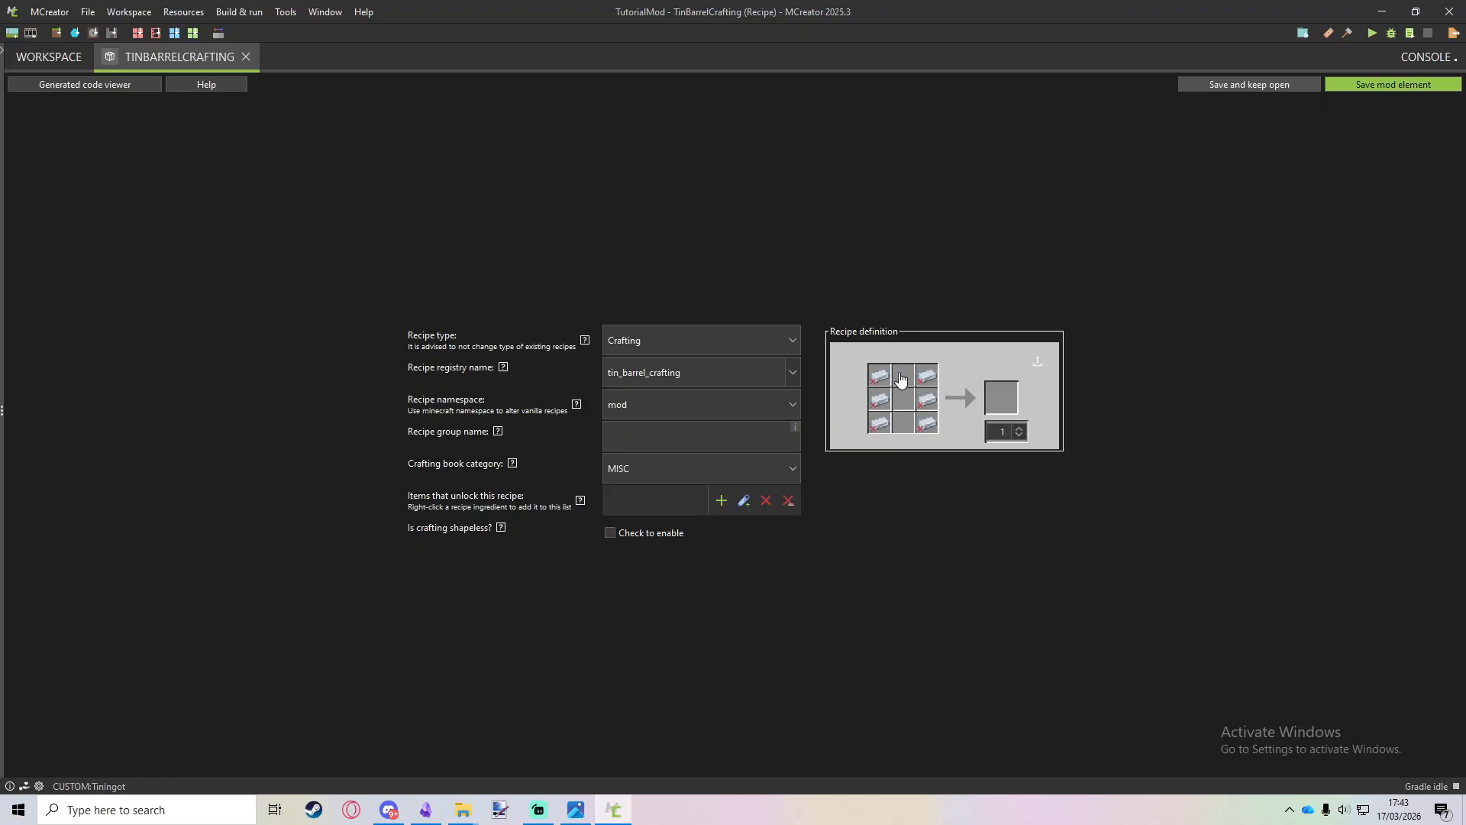
Place Tin Nuggets in the top-middle and bottom-middle crafting cells and set the Tin Barrel as the recipe result.
click(903, 382)
double_click(410, 335)
click(910, 429)
double_click(409, 335)
click(1004, 405)
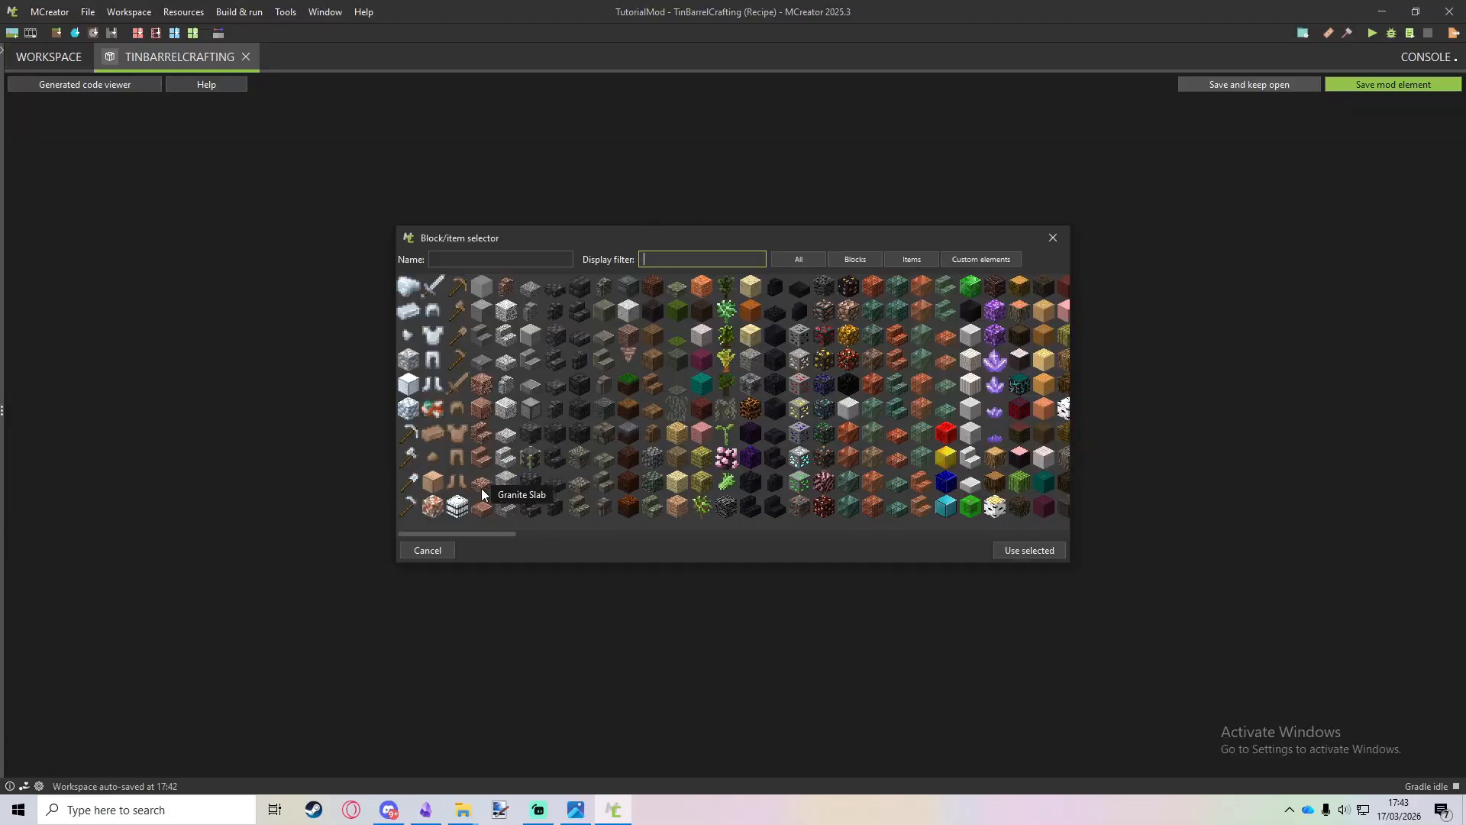
click(461, 507)
double_click(461, 508)
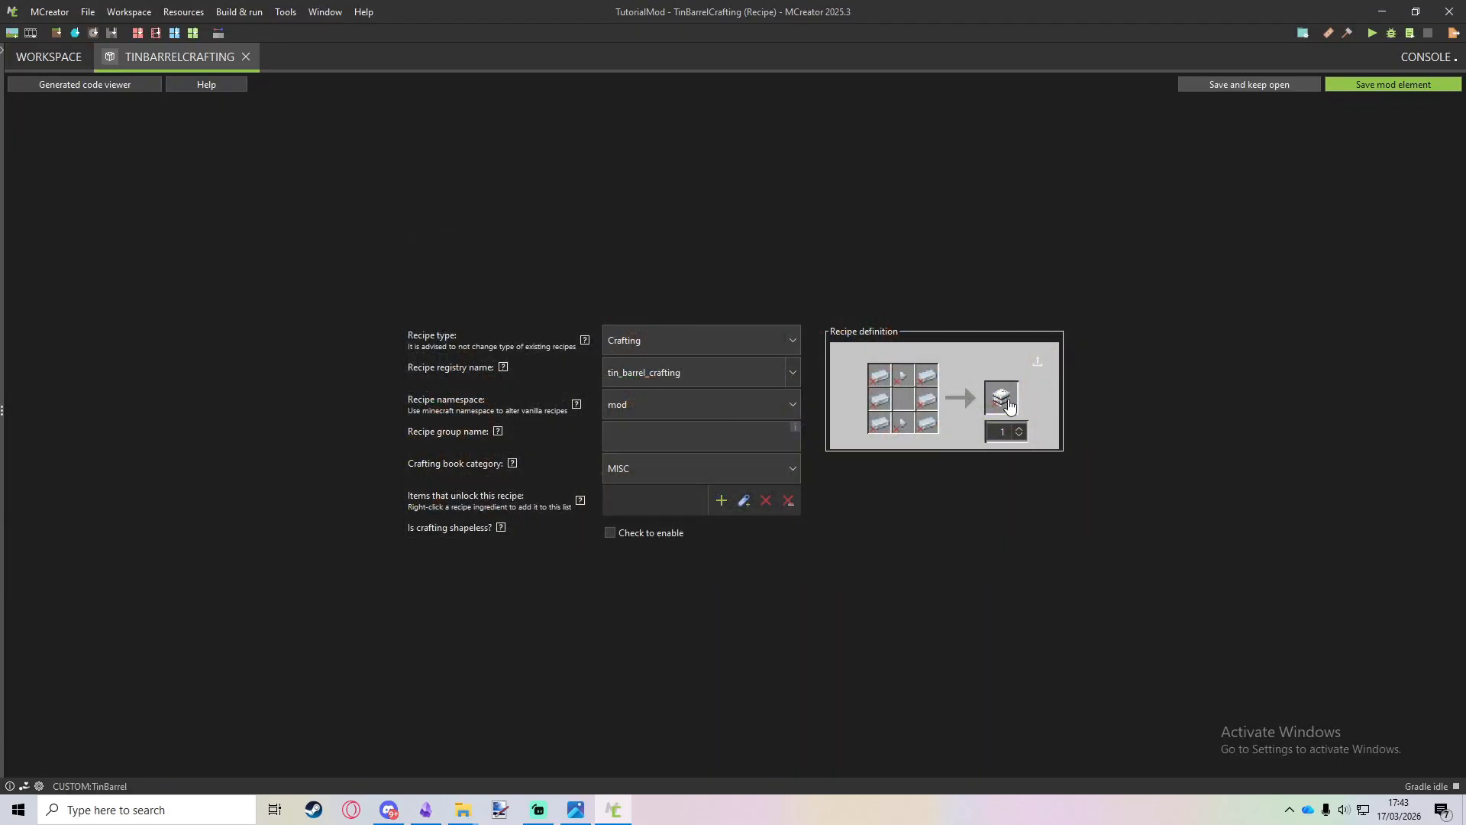
Add the Tin Ingot and Tin Nugget as items that unlock the recipe, and save the mod element.
click(720, 500)
double_click(410, 310)
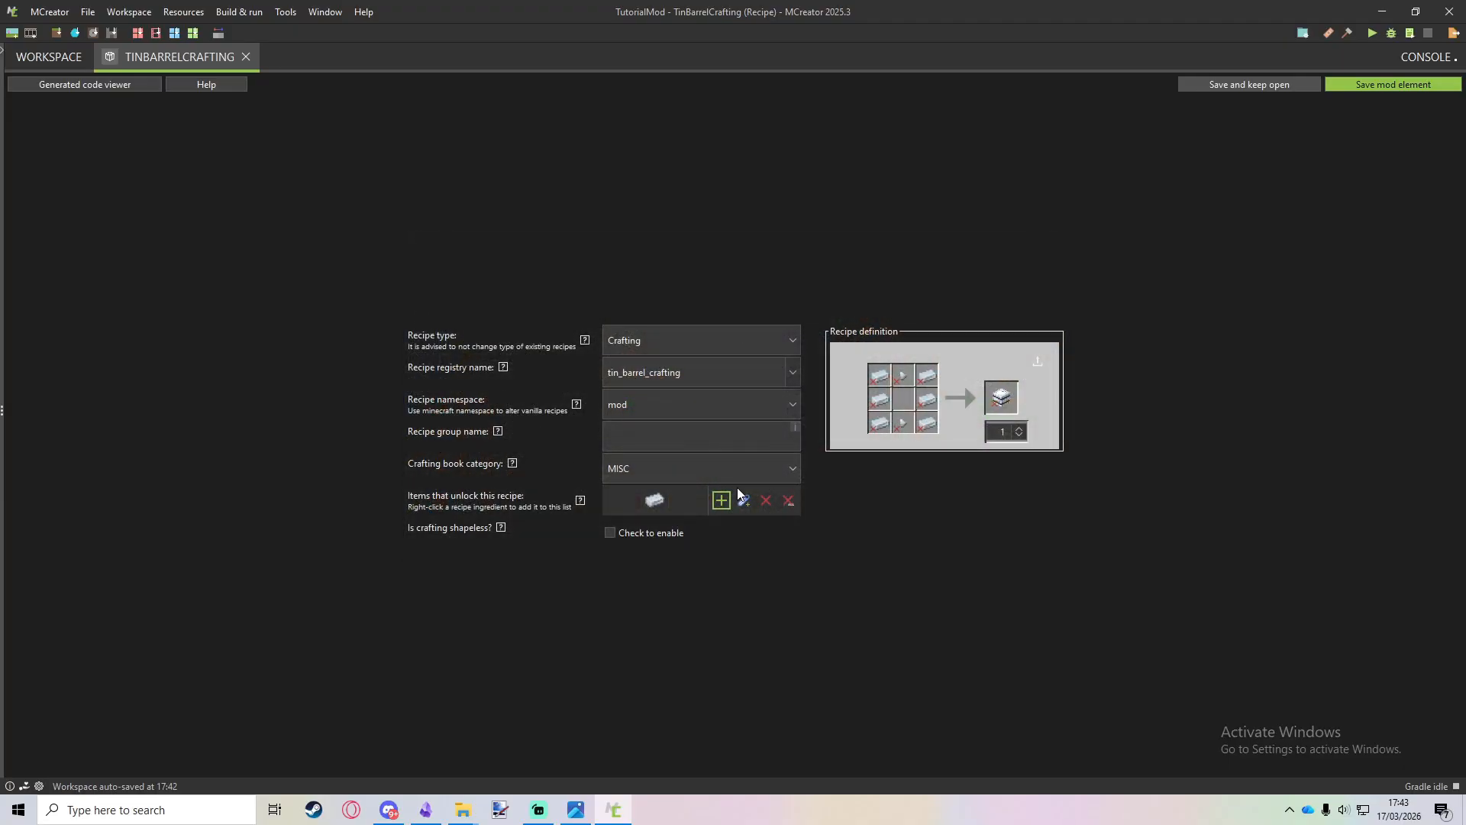
click(719, 500)
double_click(409, 335)
click(1428, 90)
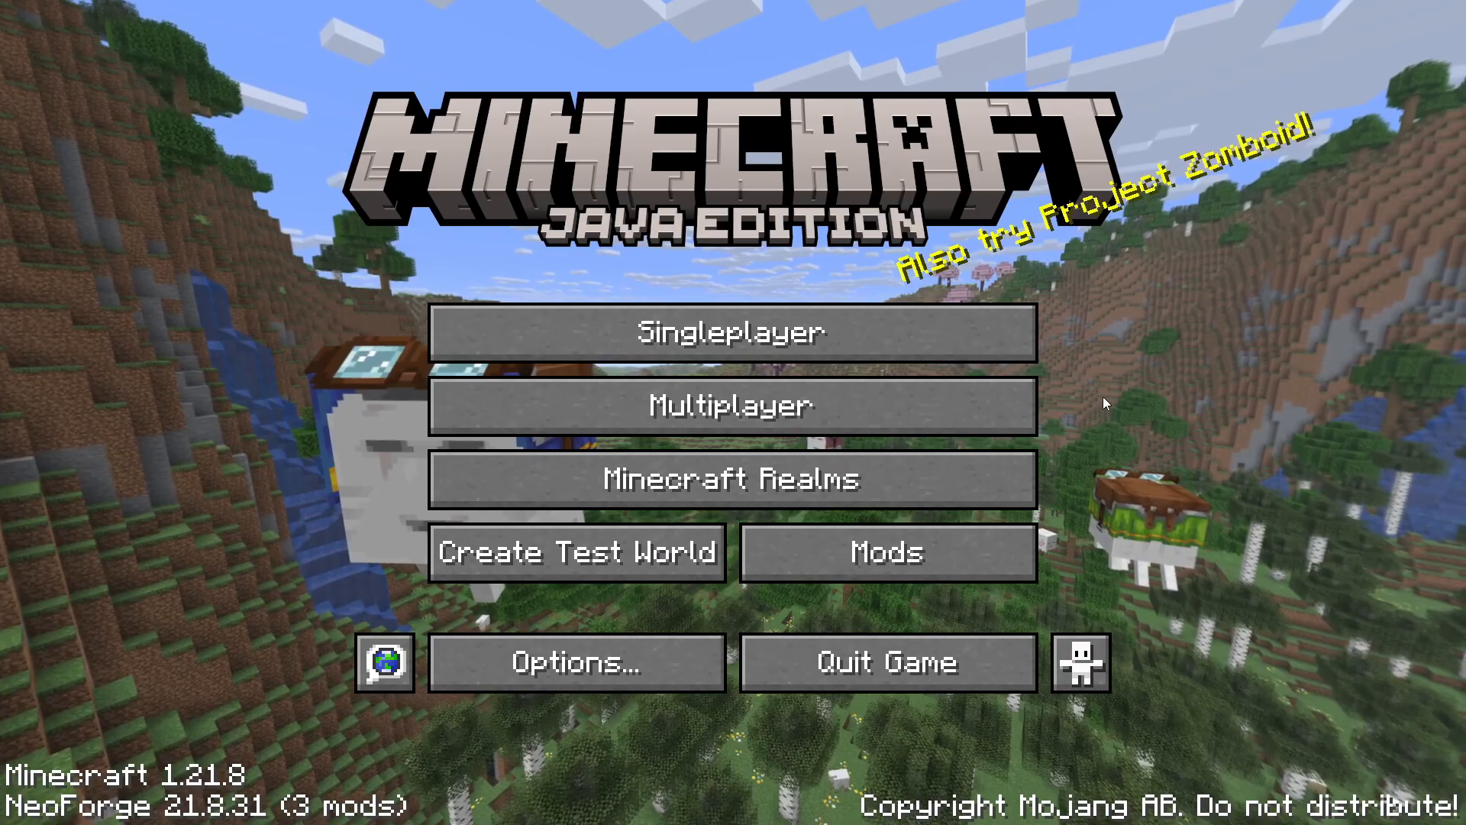
In Minecraft, load the singleplayer world New World (2) and equip a Tin Barrel from Functional Blocks in the sixth hotbar slot.
click(883, 337)
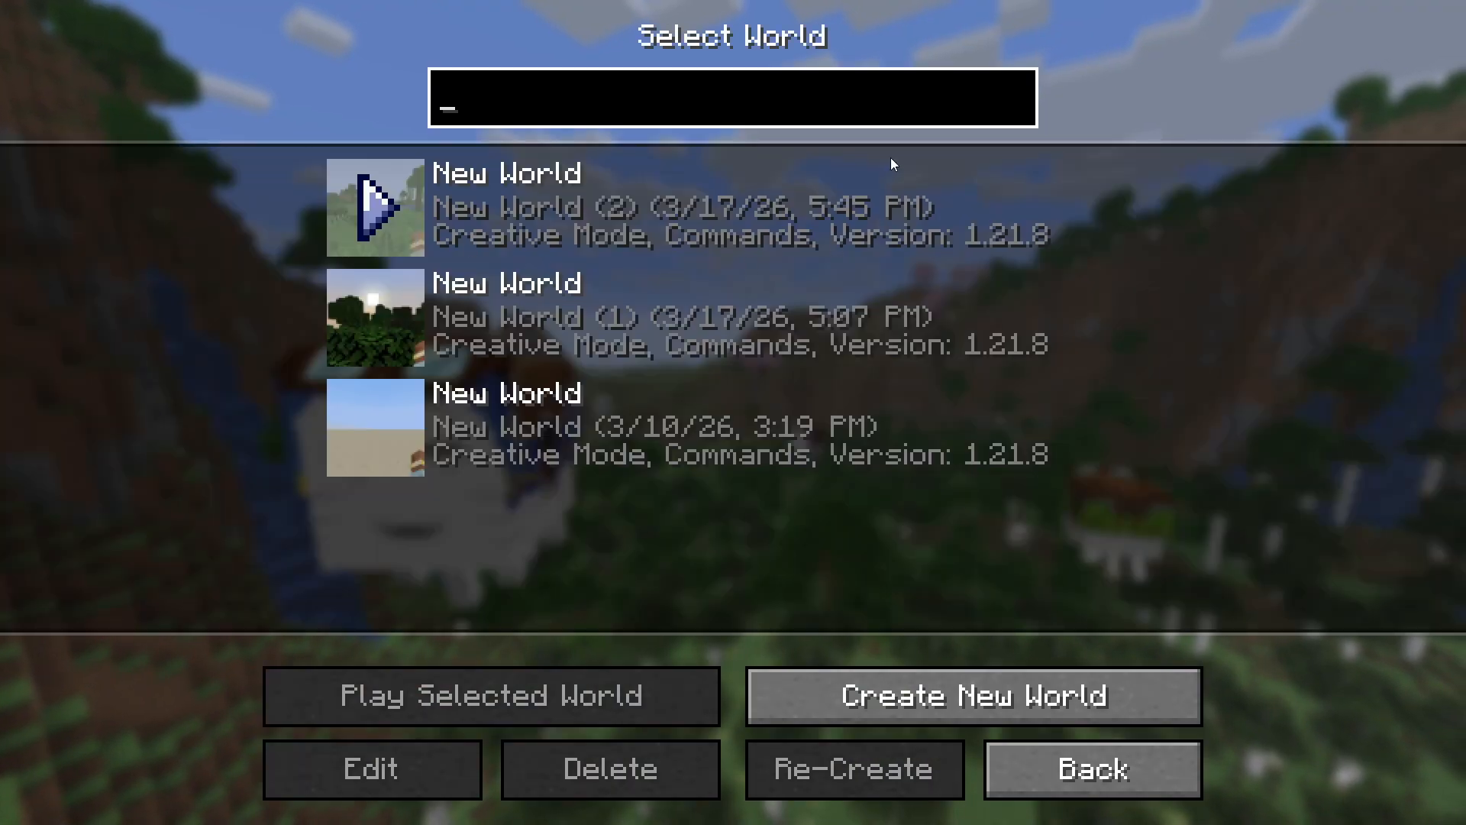
double_click(799, 250)
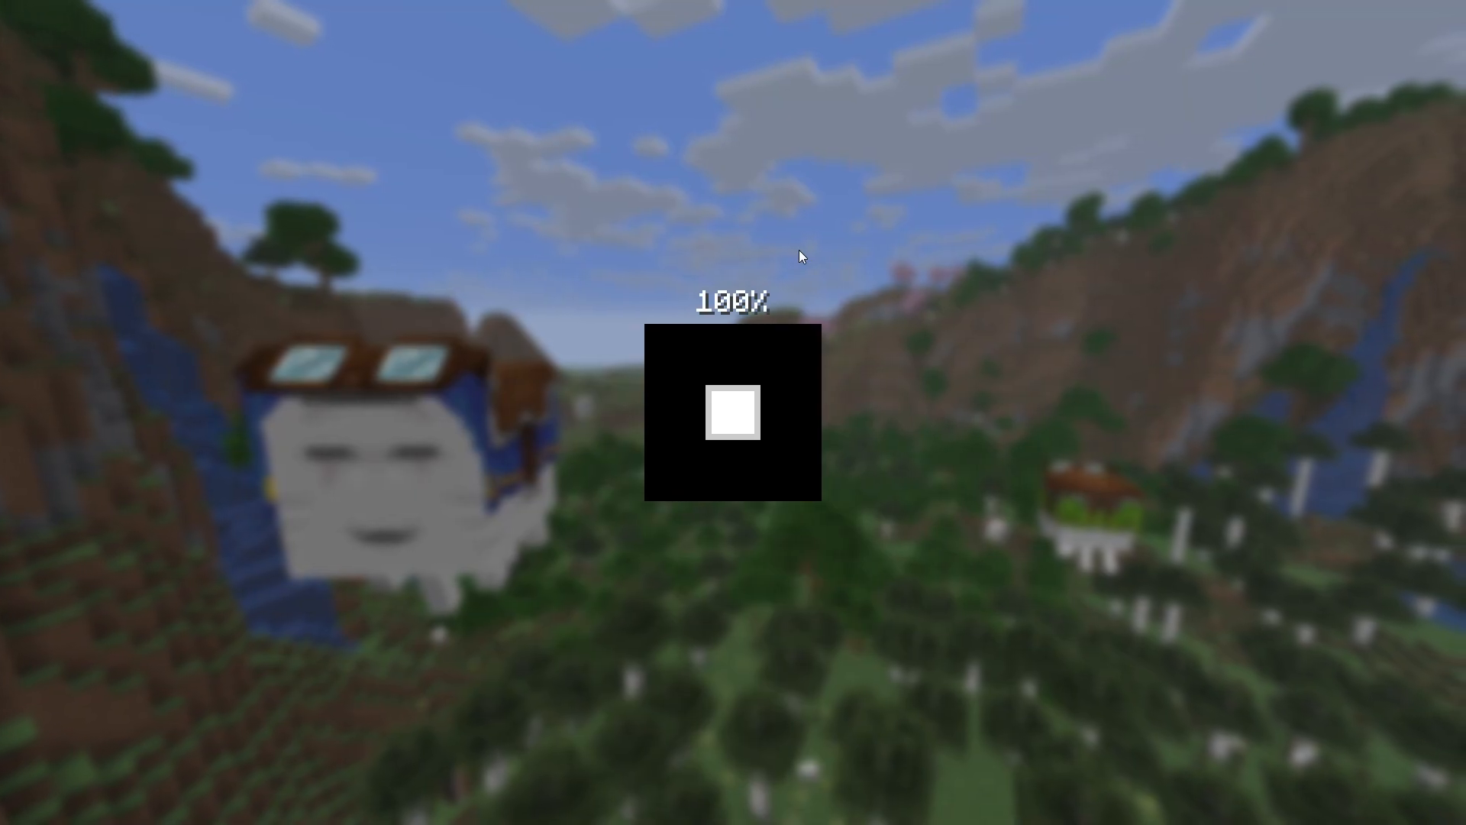
key(e)
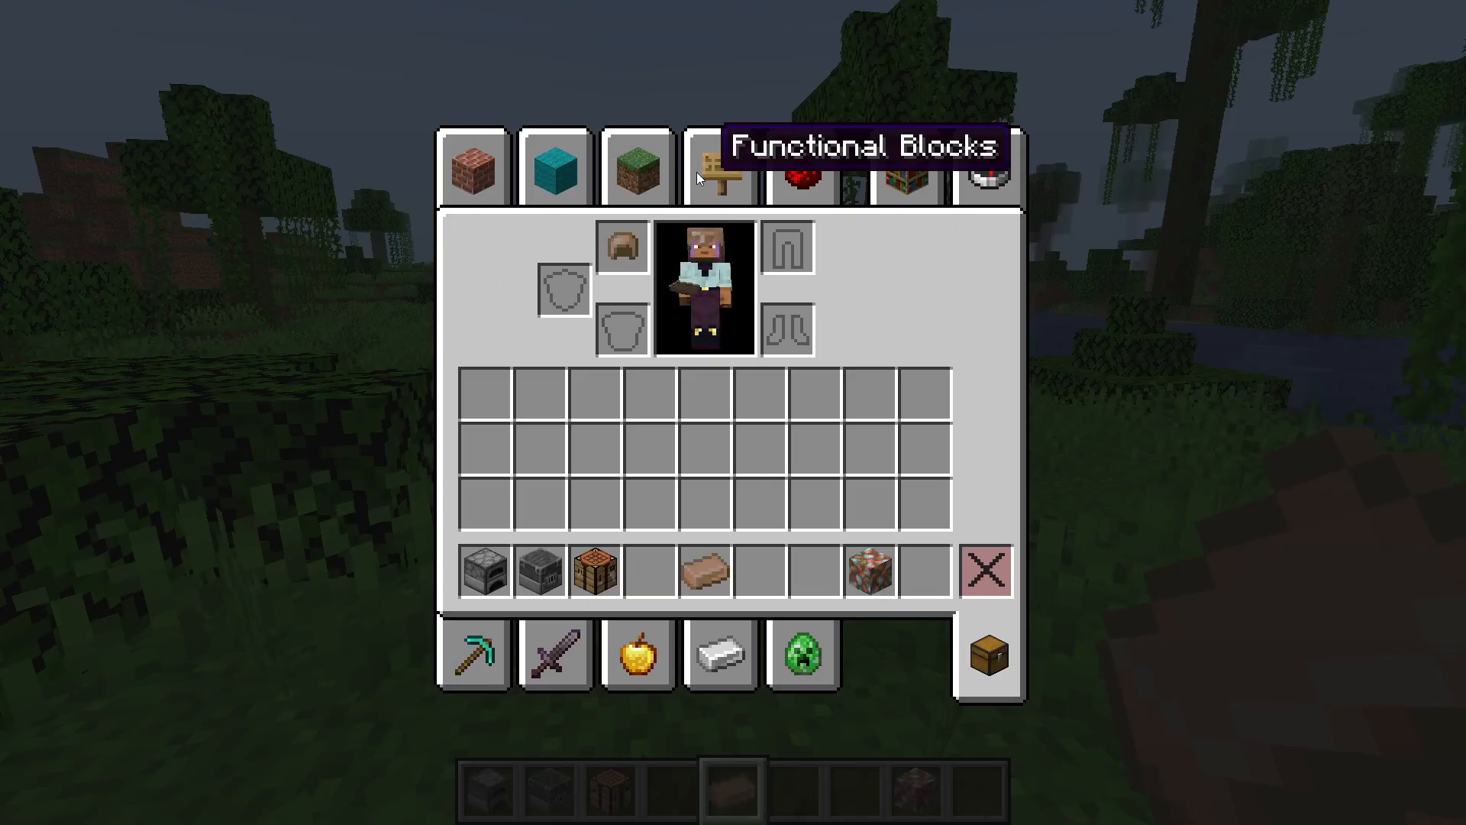
click(718, 173)
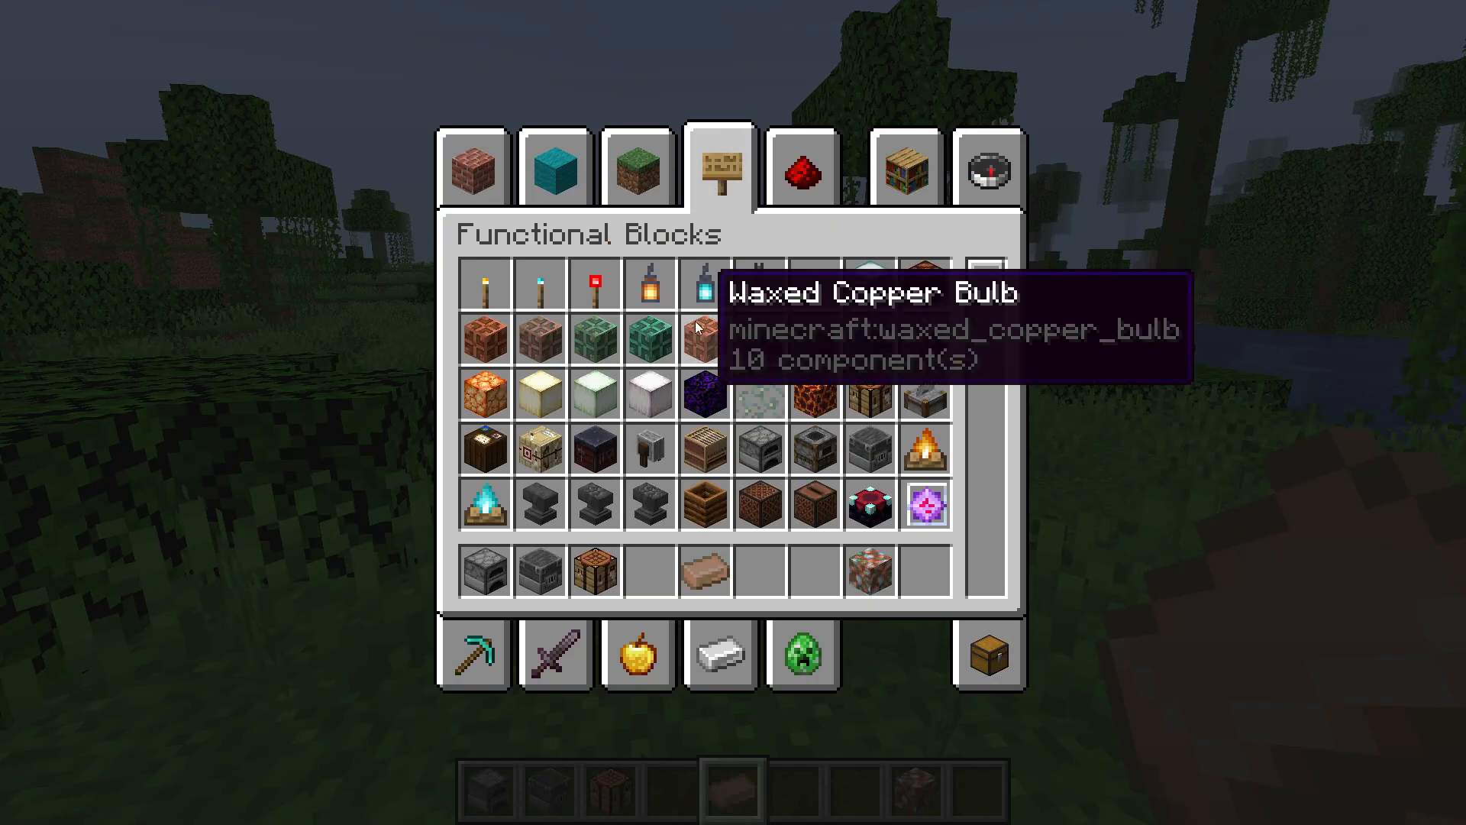
scroll(702, 320, down, 20)
click(650, 502)
click(761, 571)
key(e)
key(6)
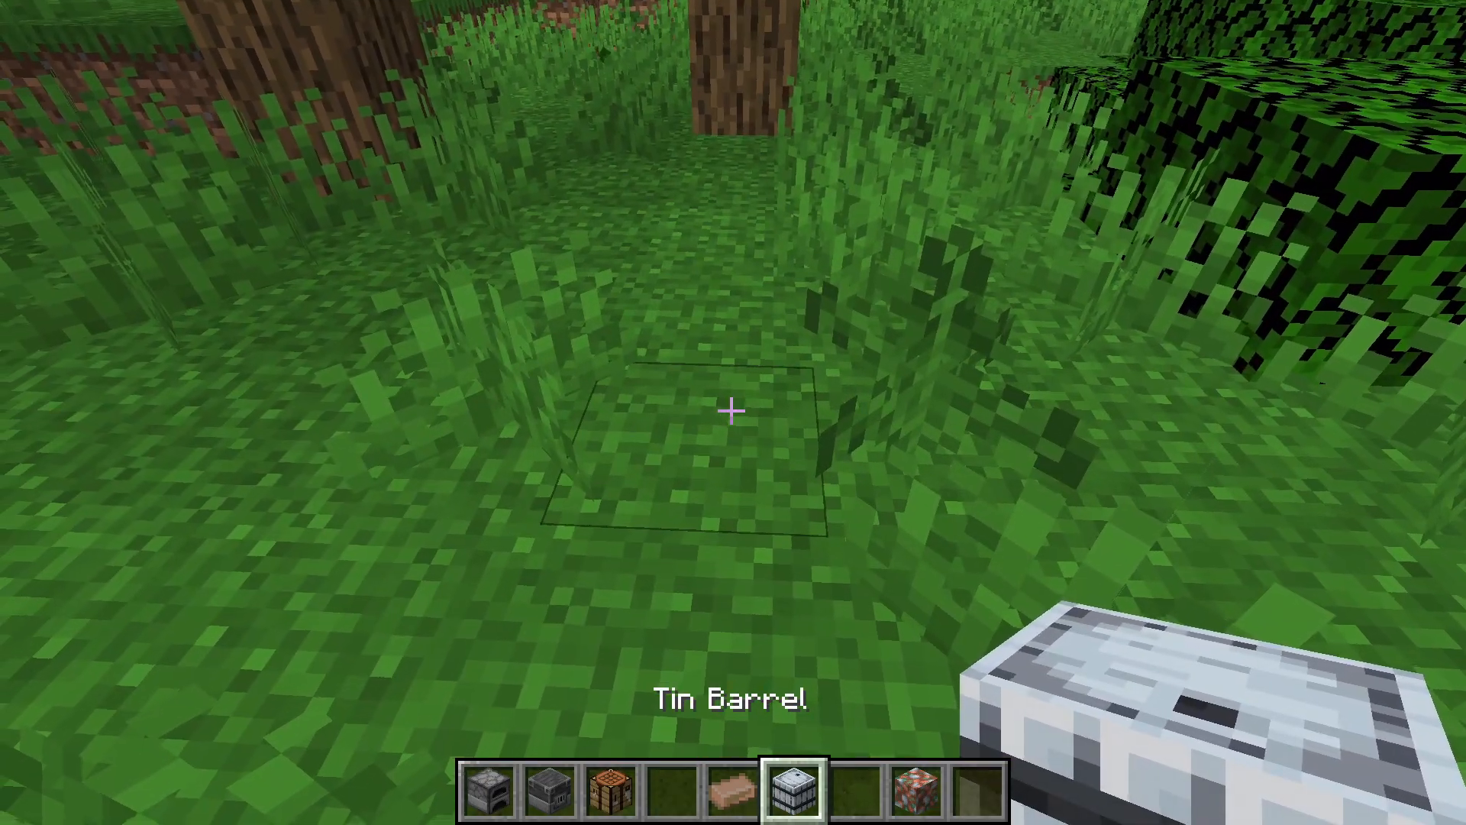
Place the Tin Barrel on the grass, open it and store the crafting table, blast furnace and furnace in its three slots.
right_click(733, 412)
right_click(733, 412)
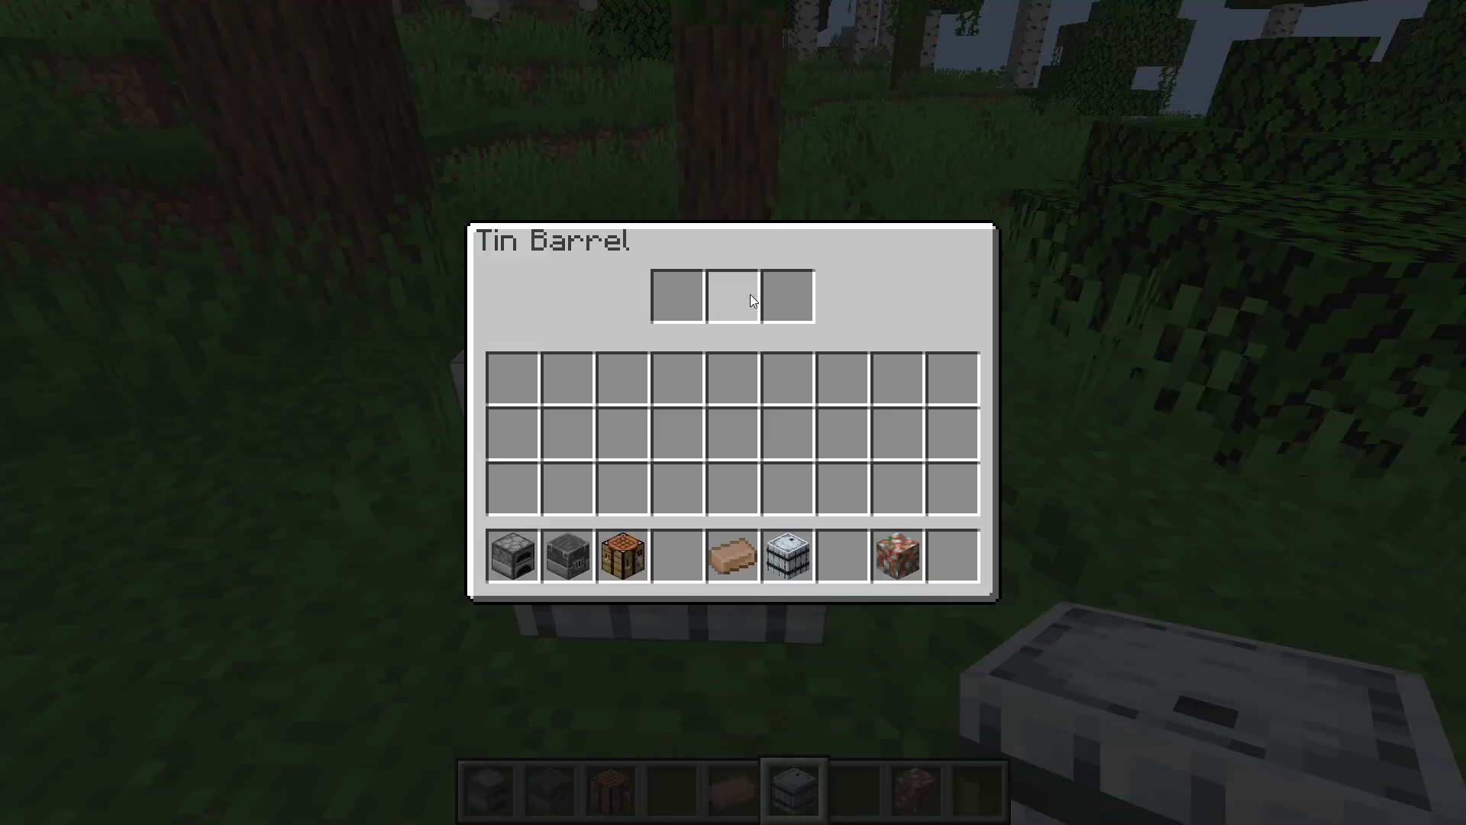
shift+click(623, 555)
shift+click(568, 555)
shift+click(513, 555)
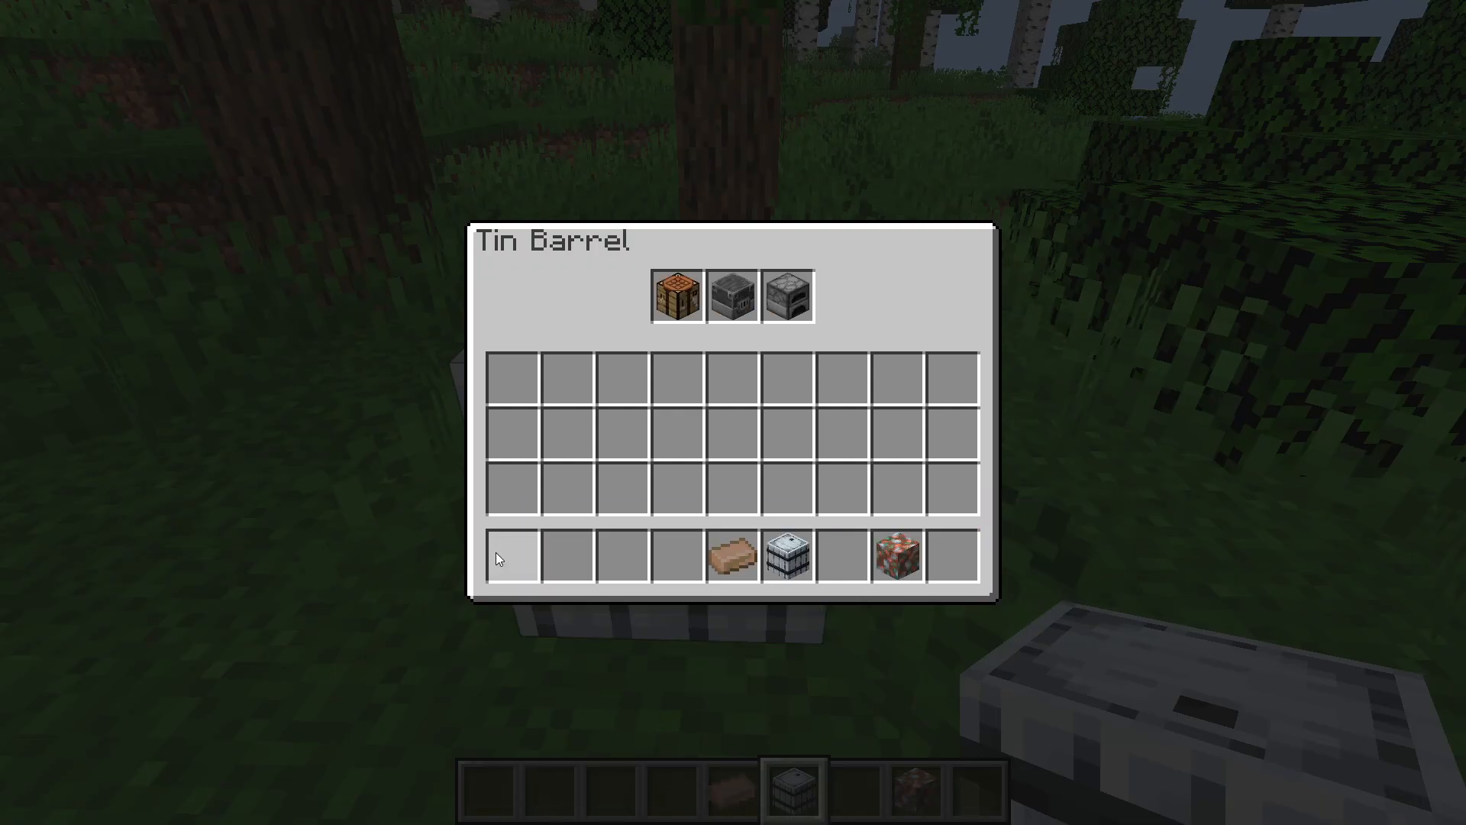
Swap the blast furnace in the barrel's middle slot for the Bronze Ingot, and break the barrel to collect its contents.
click(733, 555)
click(732, 295)
click(732, 378)
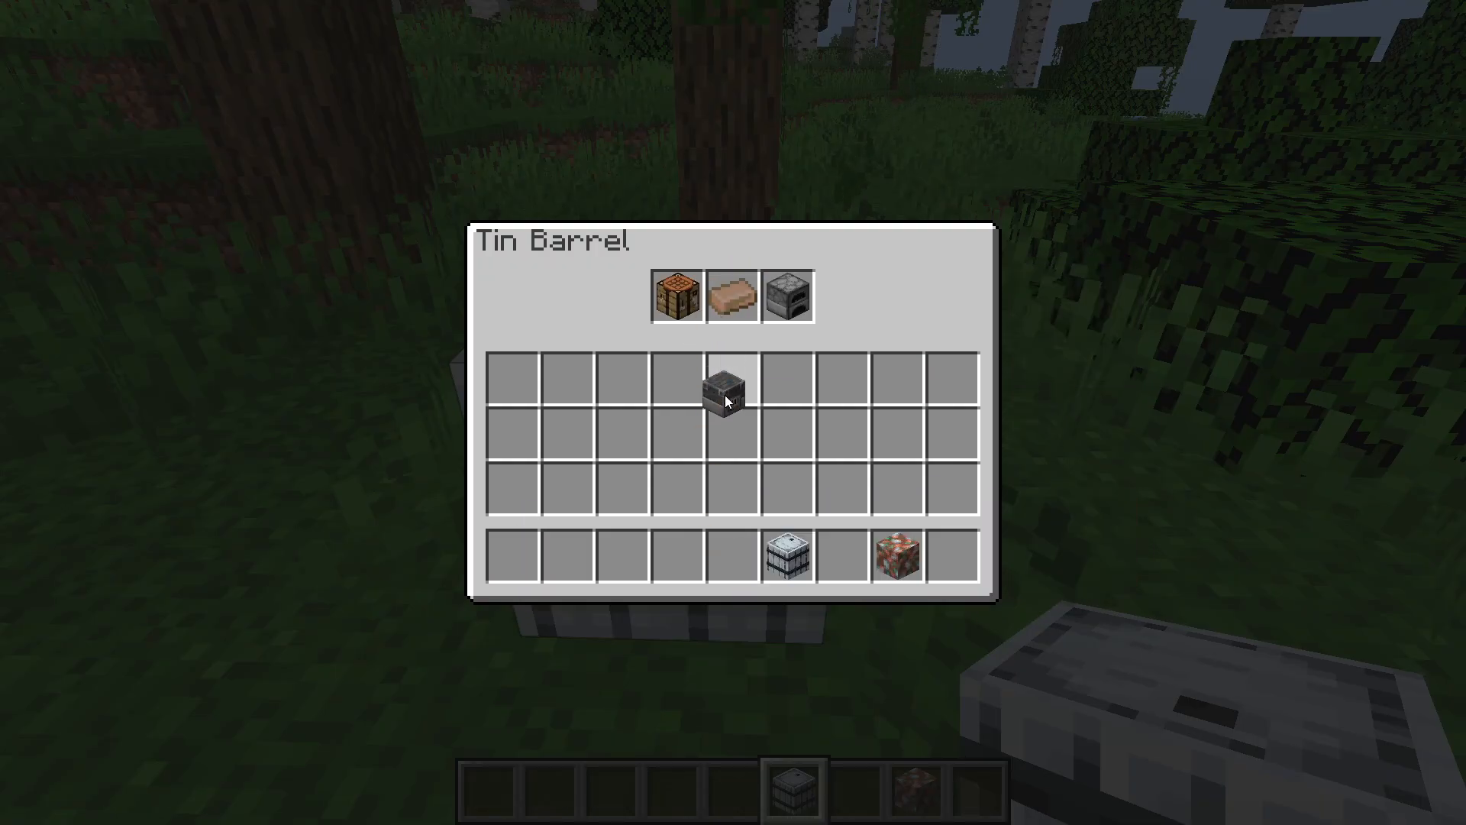
key(Escape)
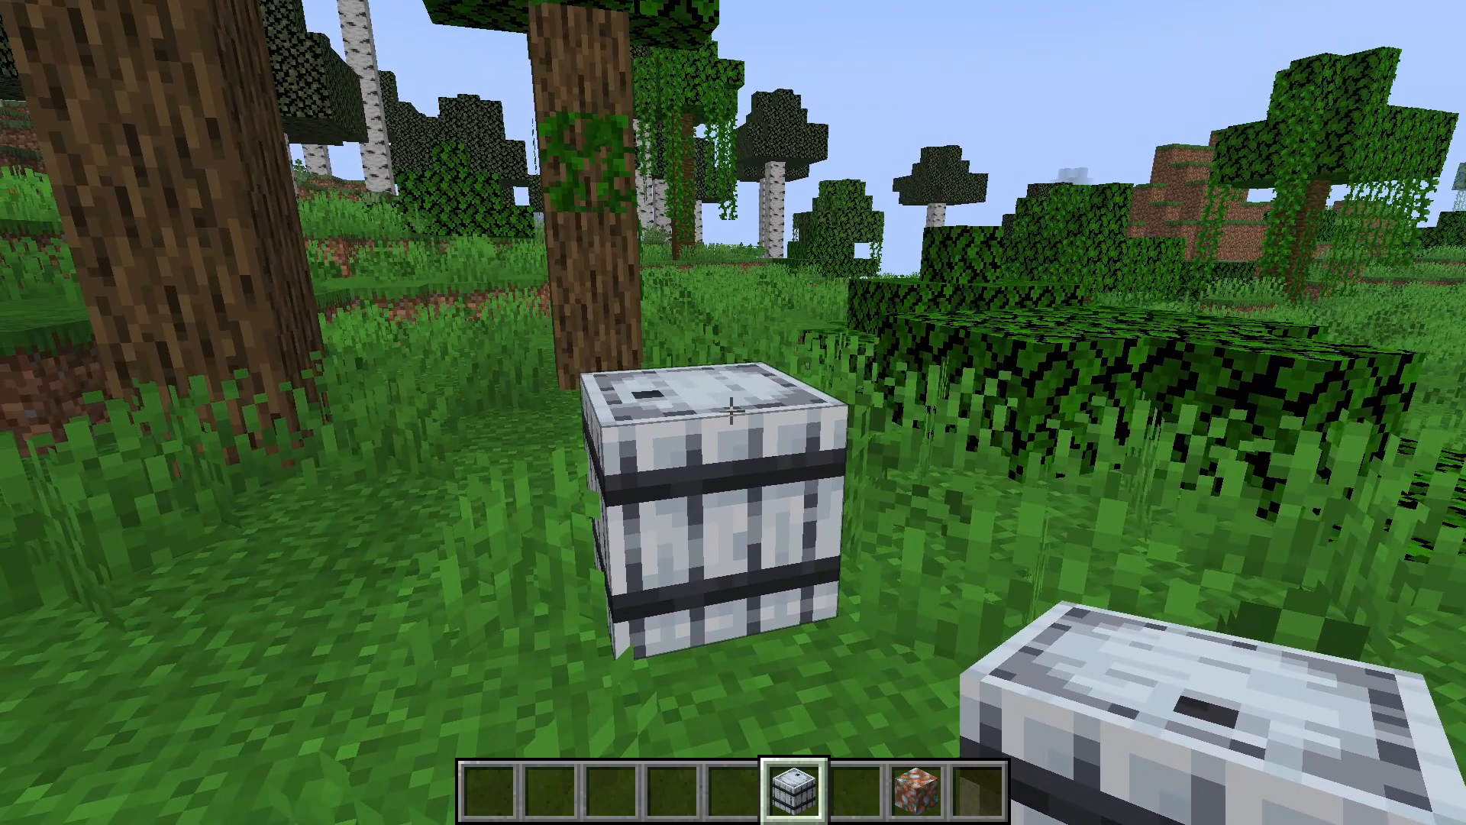
click(732, 412)
key(3)
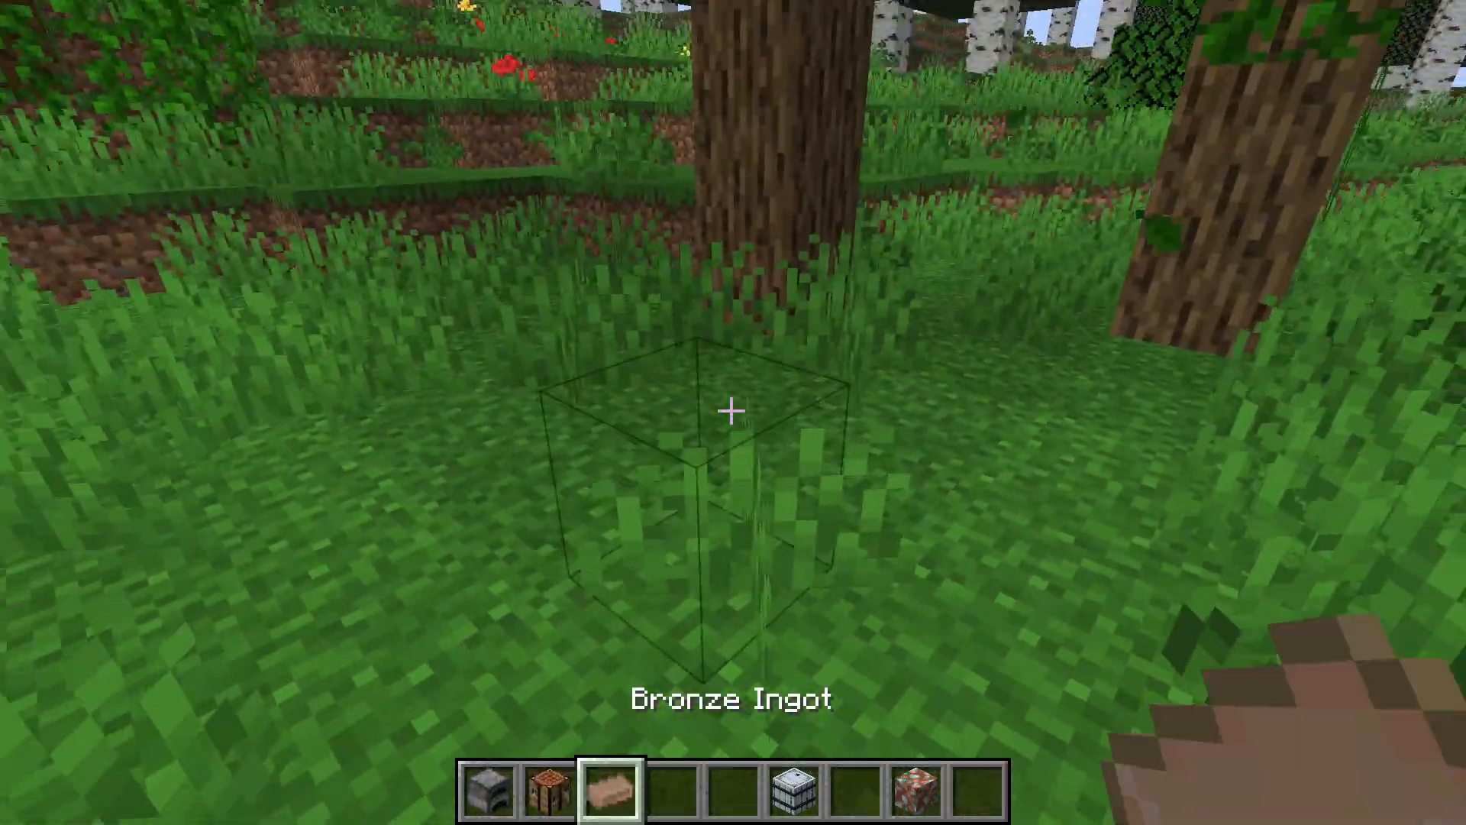
Add a stack of 64 Waxed Copper Bulbs and a stack of 16 Ender Pearls to the empty hotbar slots.
key(e)
middle_click(685, 341)
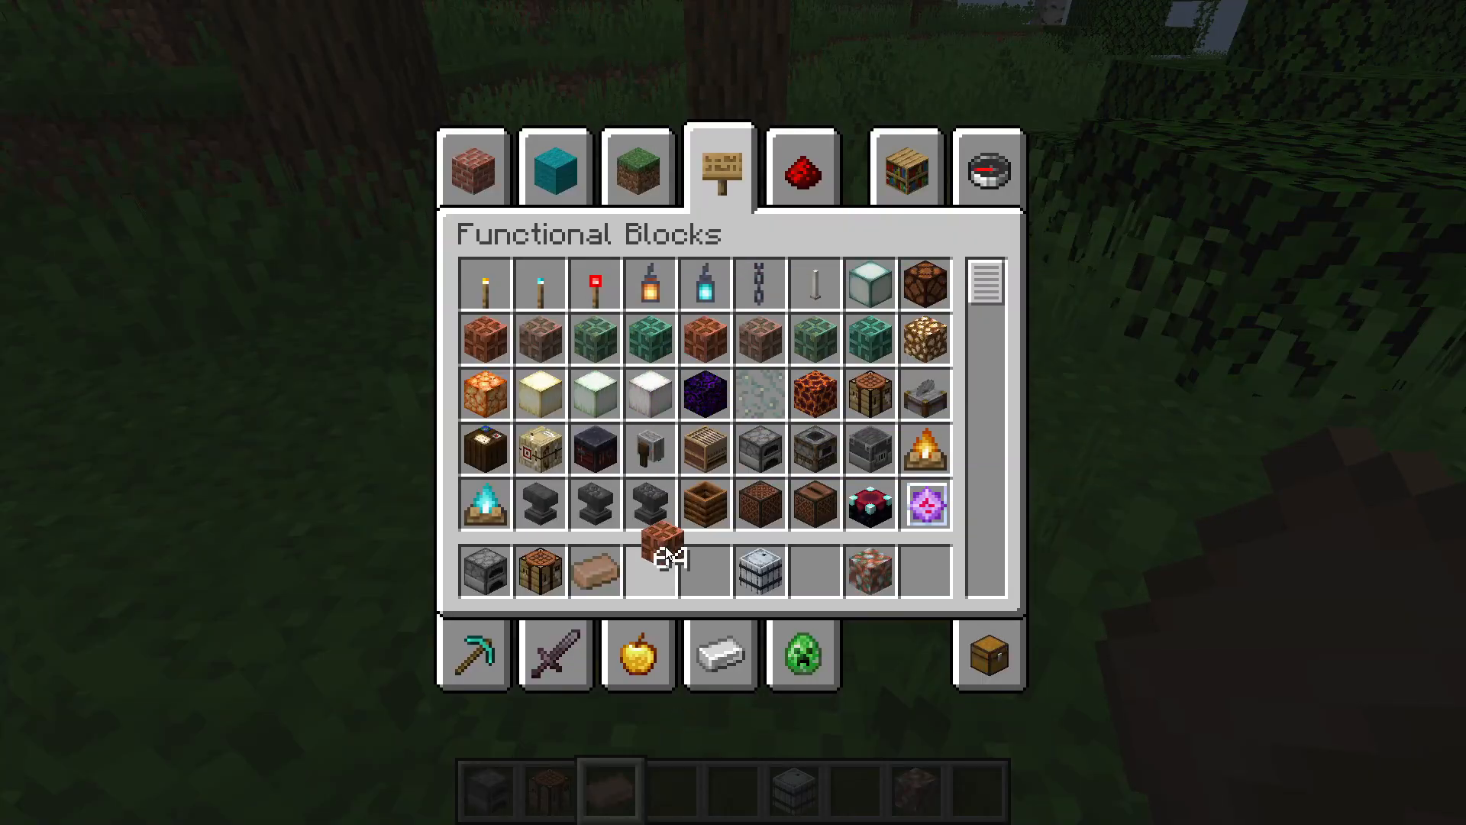
click(660, 565)
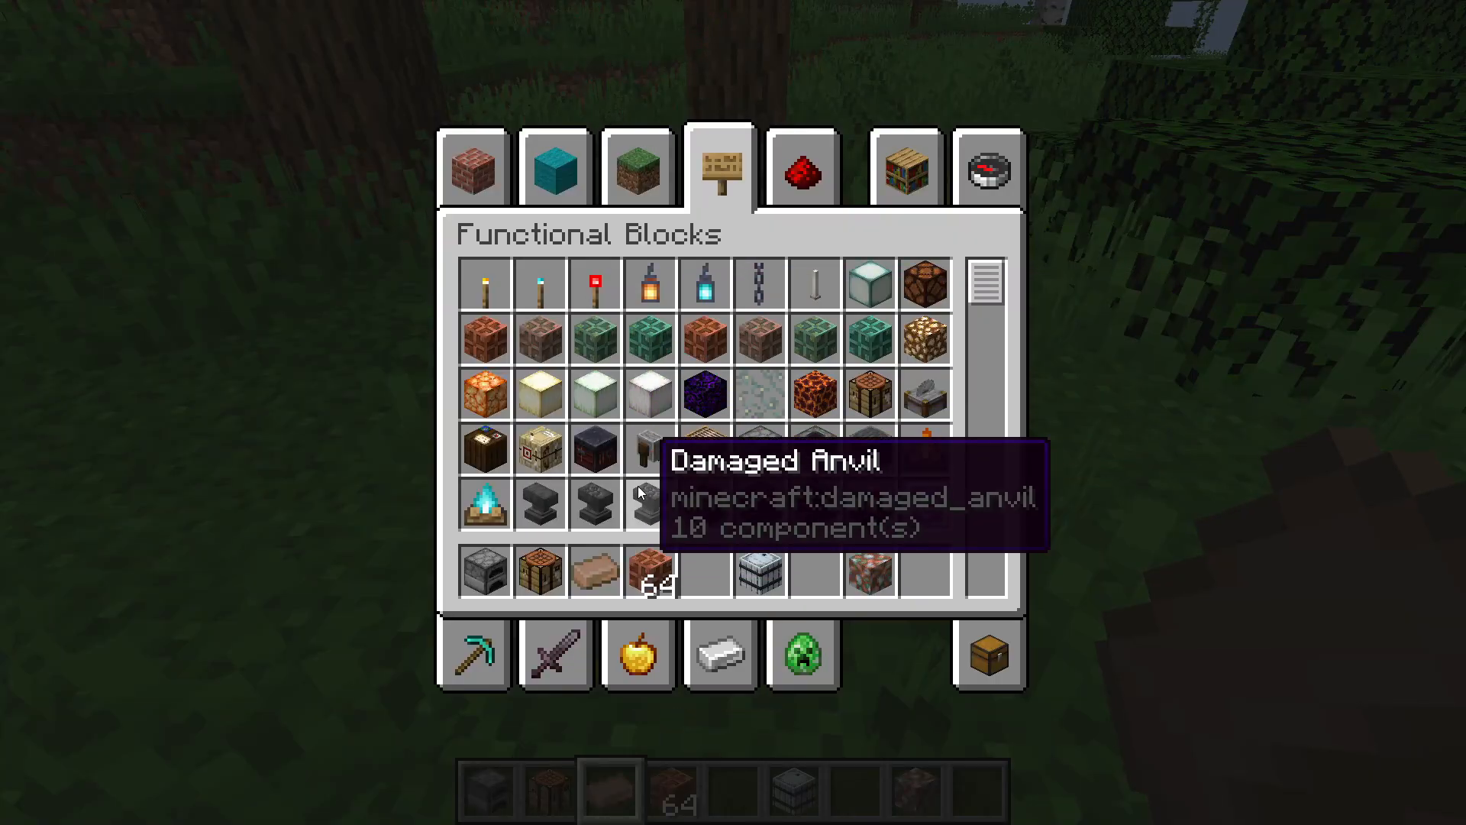
click(989, 170)
text(ende)
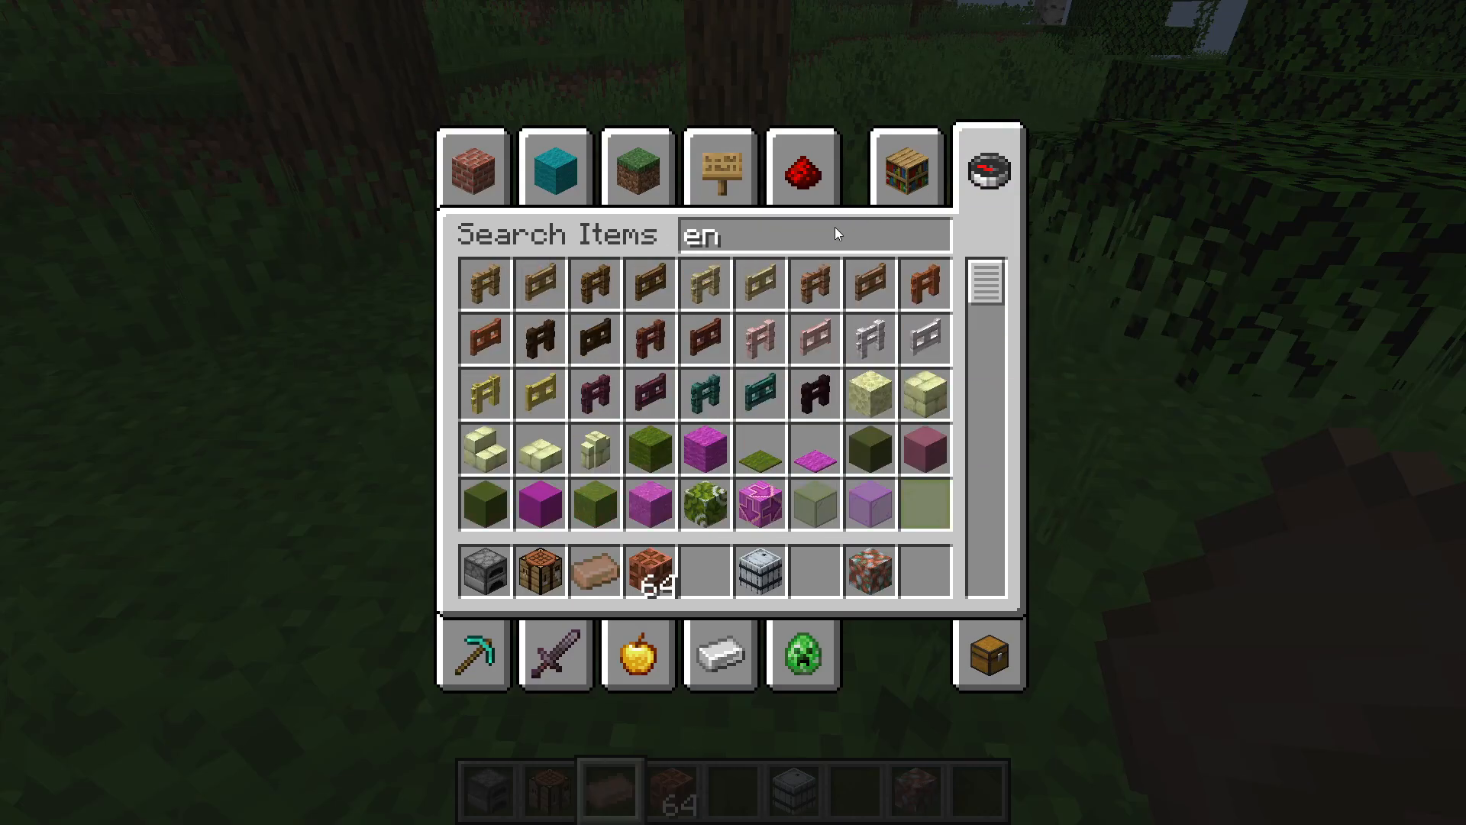
click(596, 284)
click(705, 572)
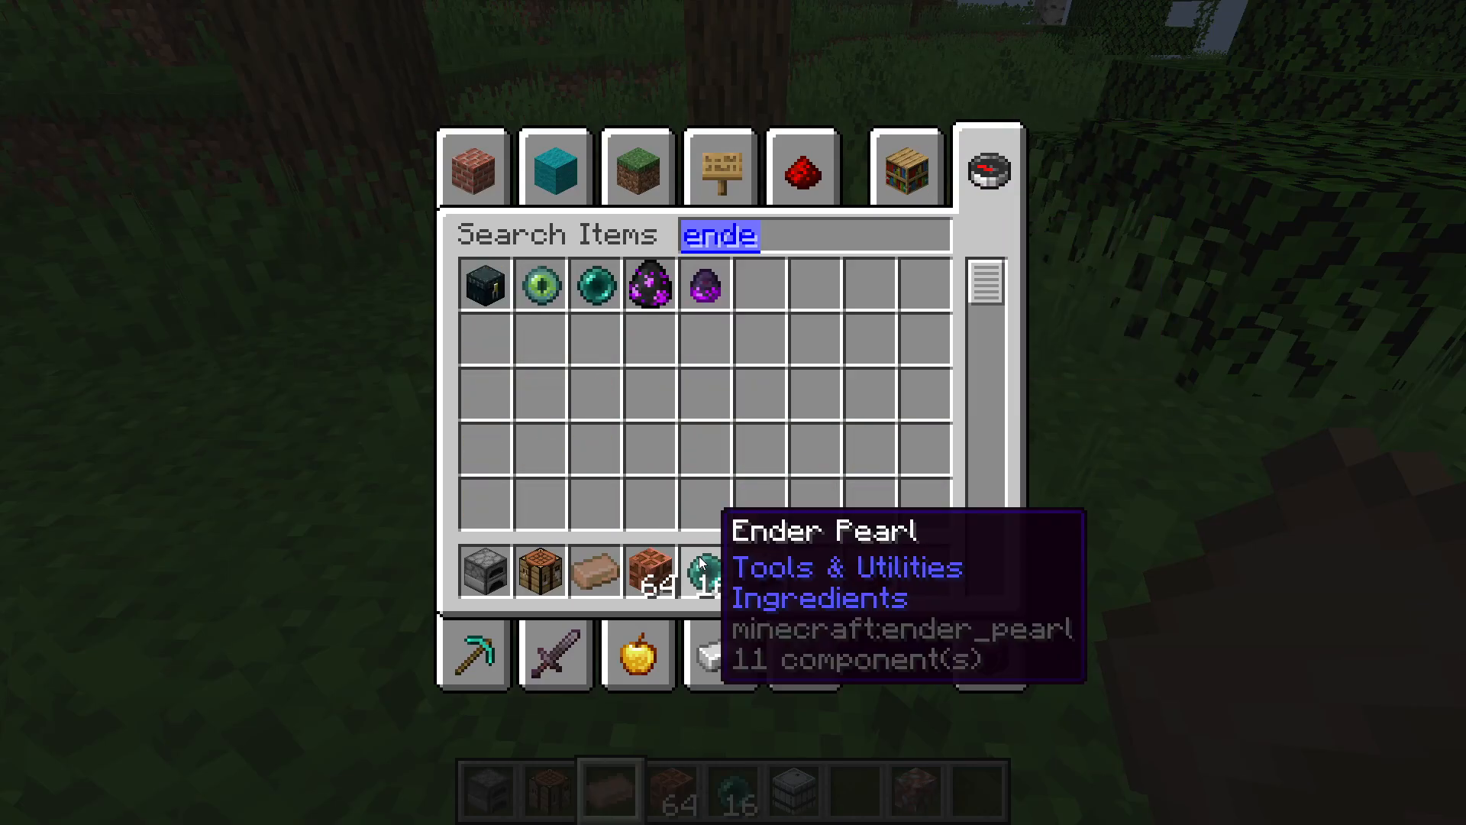
Place another Tin Barrel and store the Ender Pearl and Waxed Copper Bulb stacks in it.
key(Escape)
key(6)
right_click(733, 412)
right_click(733, 412)
shift+click(745, 544)
shift+click(674, 552)
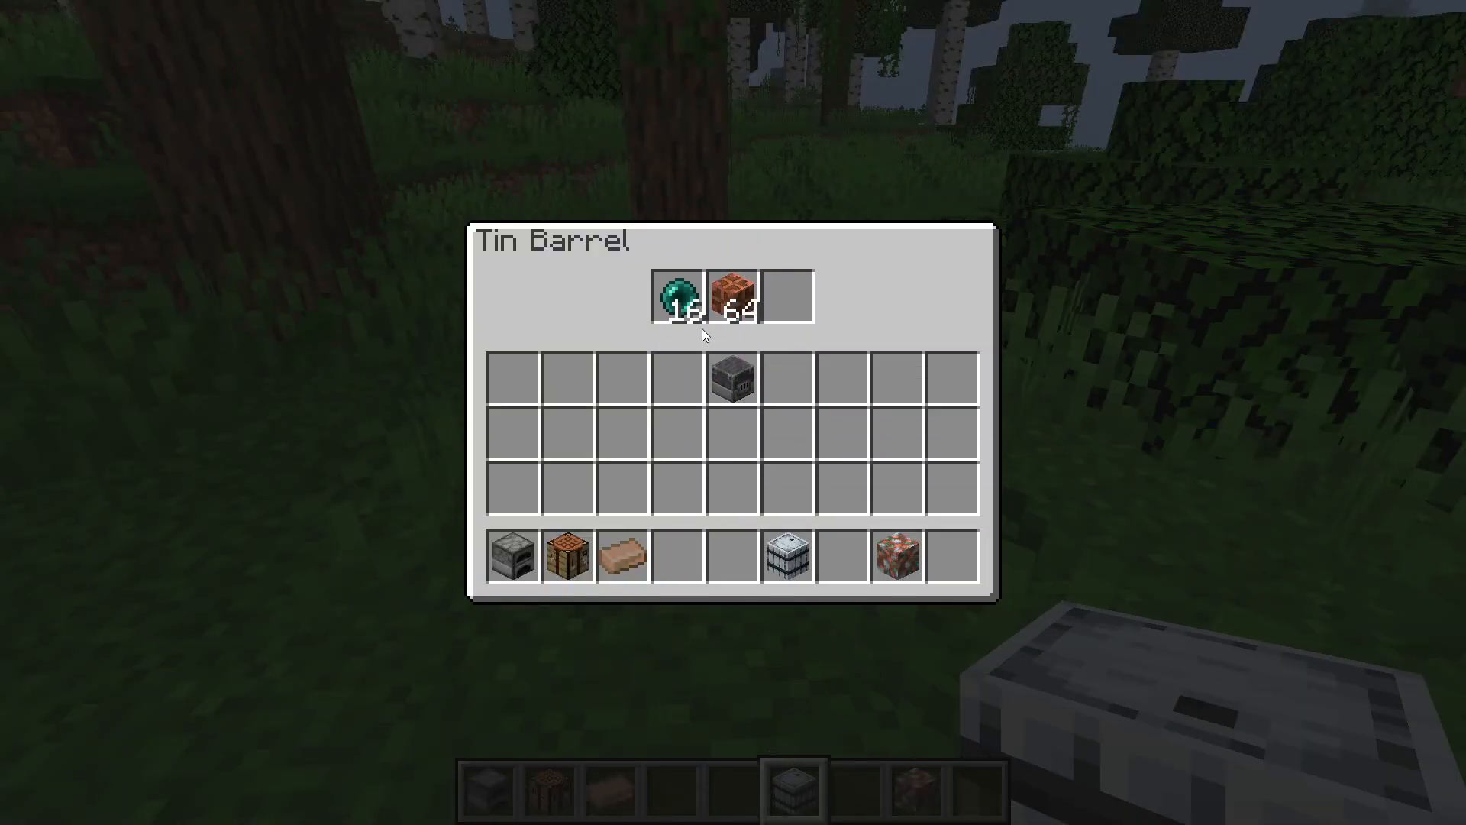
Get another stack of 16 Ender Pearls from the item search and store it in the barrel's third slot.
key(Escape)
text(eende)
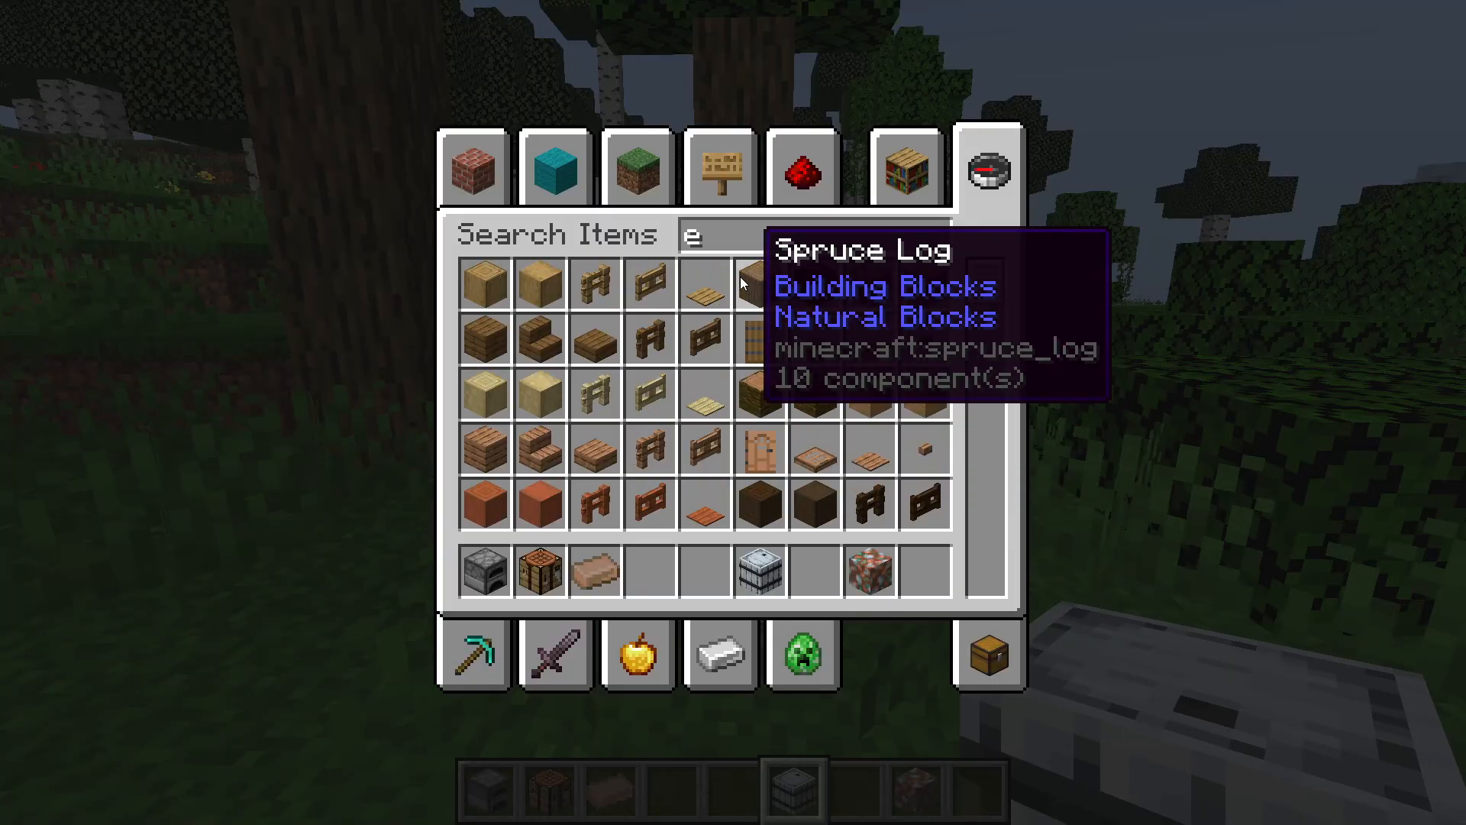
shift+click(596, 285)
key(Escape)
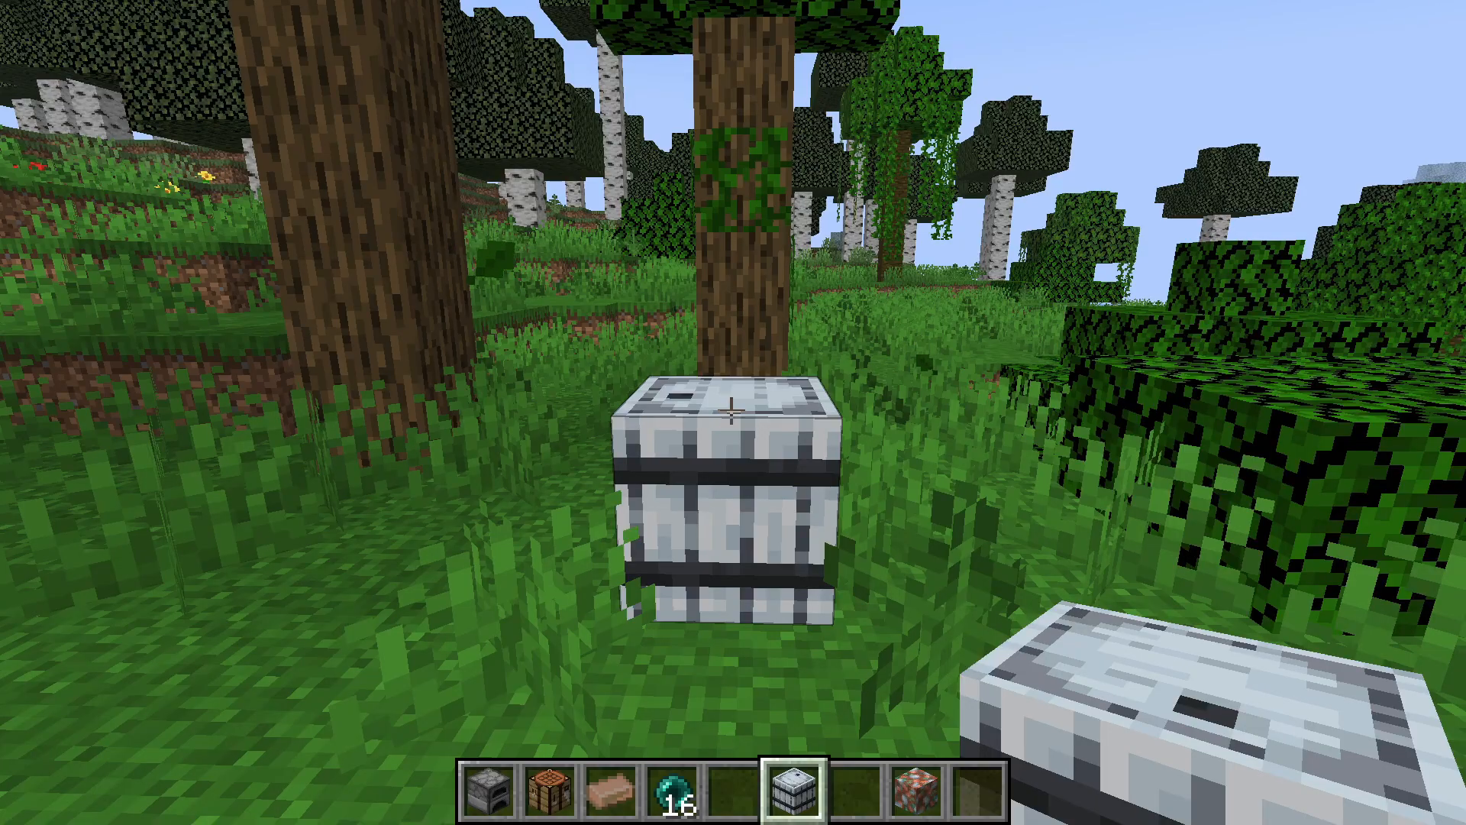
right_click(733, 413)
shift+click(688, 553)
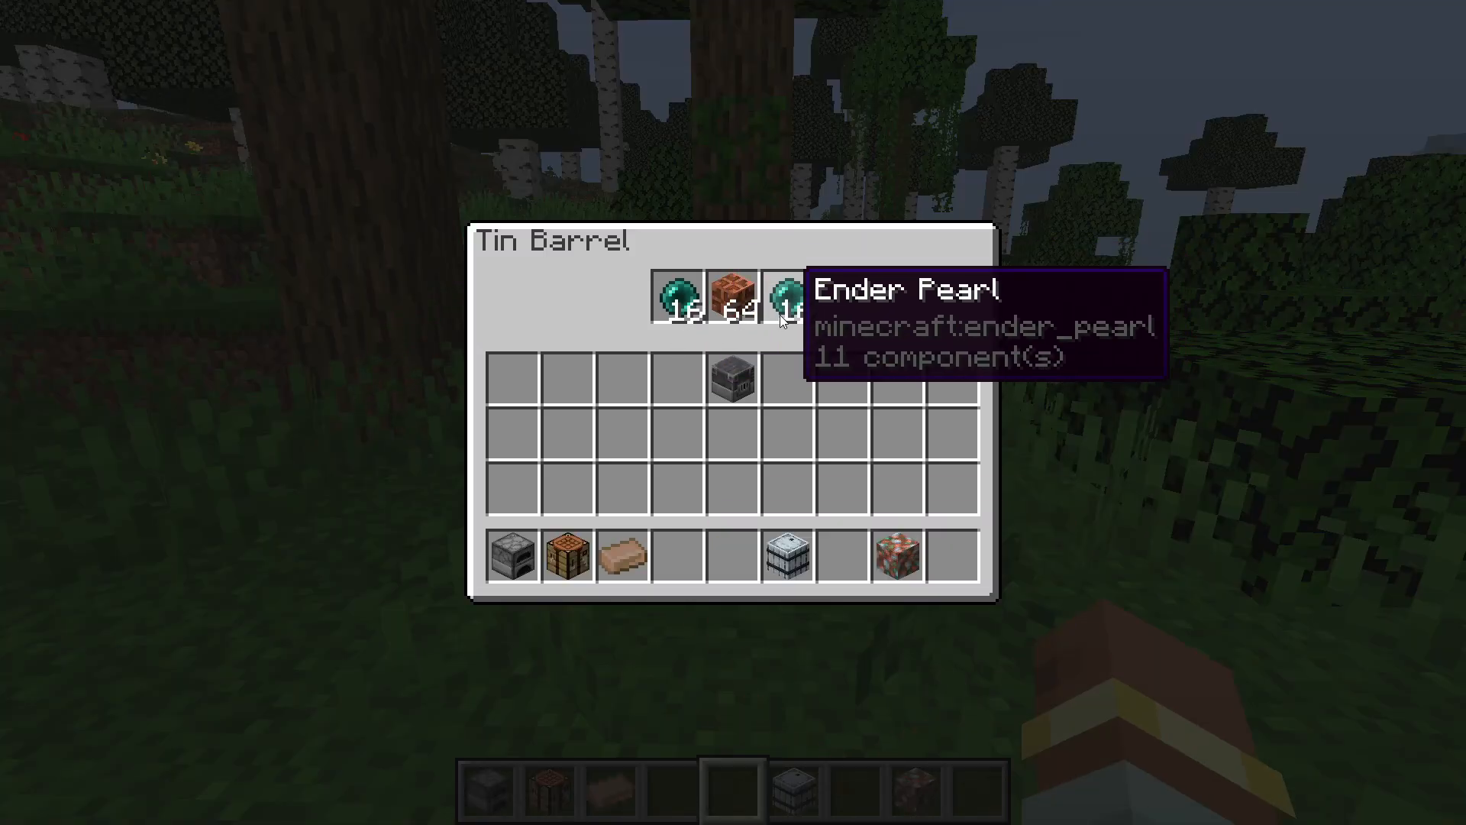
Try to quick-transfer the remaining carried items into the full Tin Barrel, and return them to the hotbar.
shift+click(753, 372)
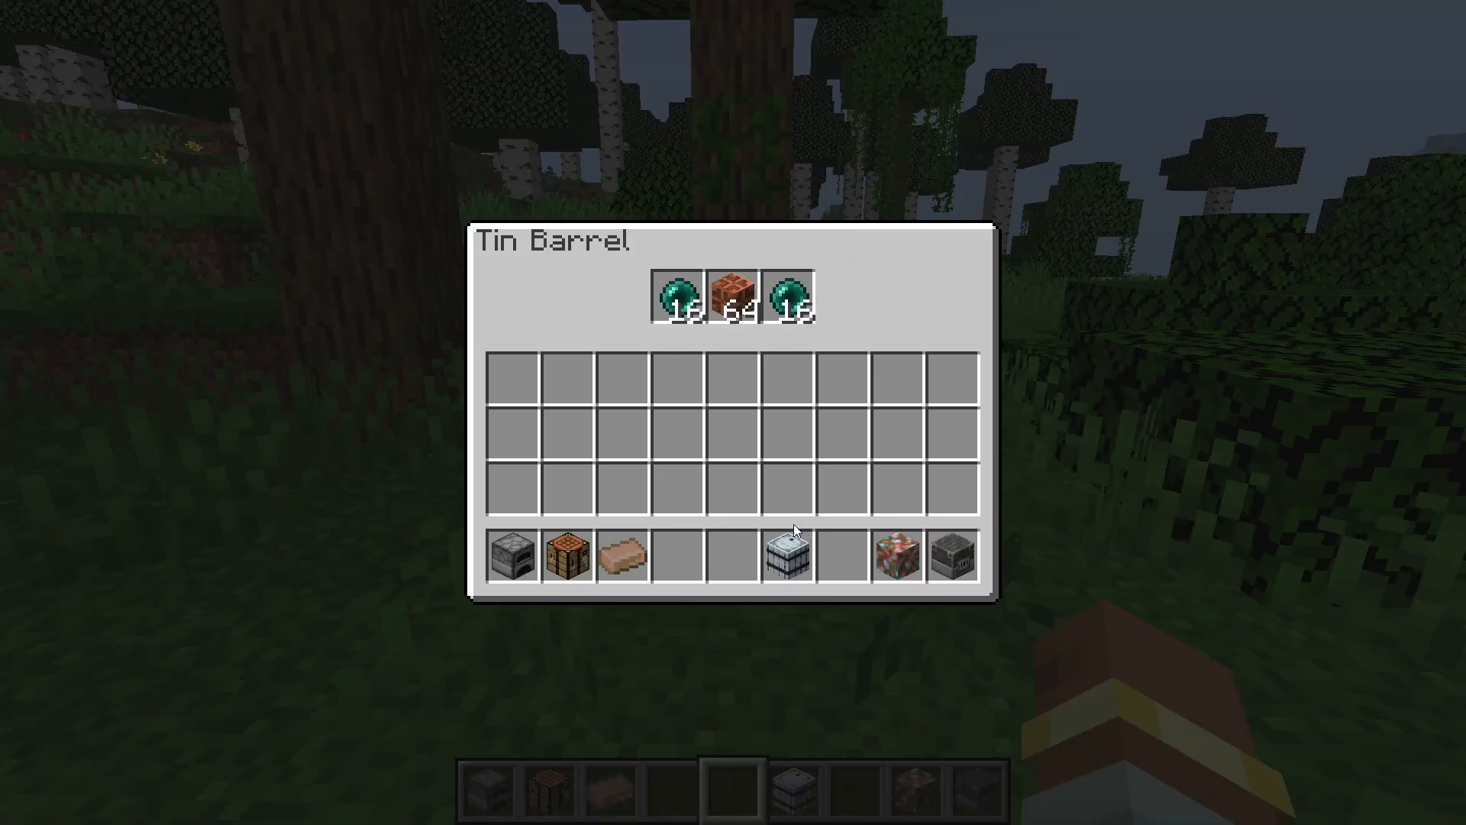
shift+click(790, 554)
shift+click(901, 549)
shift+click(952, 554)
shift+click(645, 538)
shift+click(550, 550)
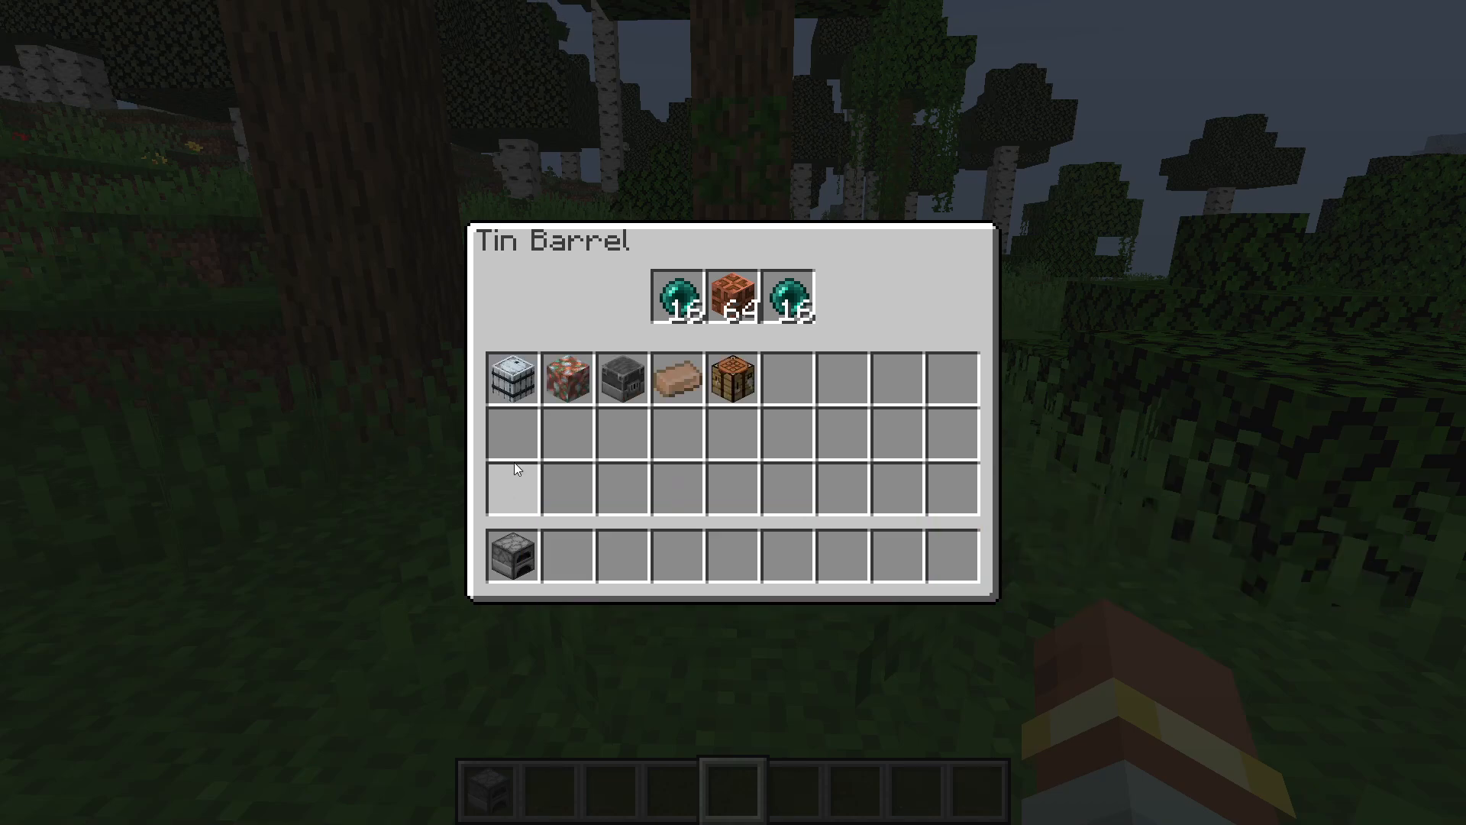
shift+click(513, 378)
shift+click(568, 378)
shift+click(678, 377)
shift+click(733, 378)
shift+click(623, 378)
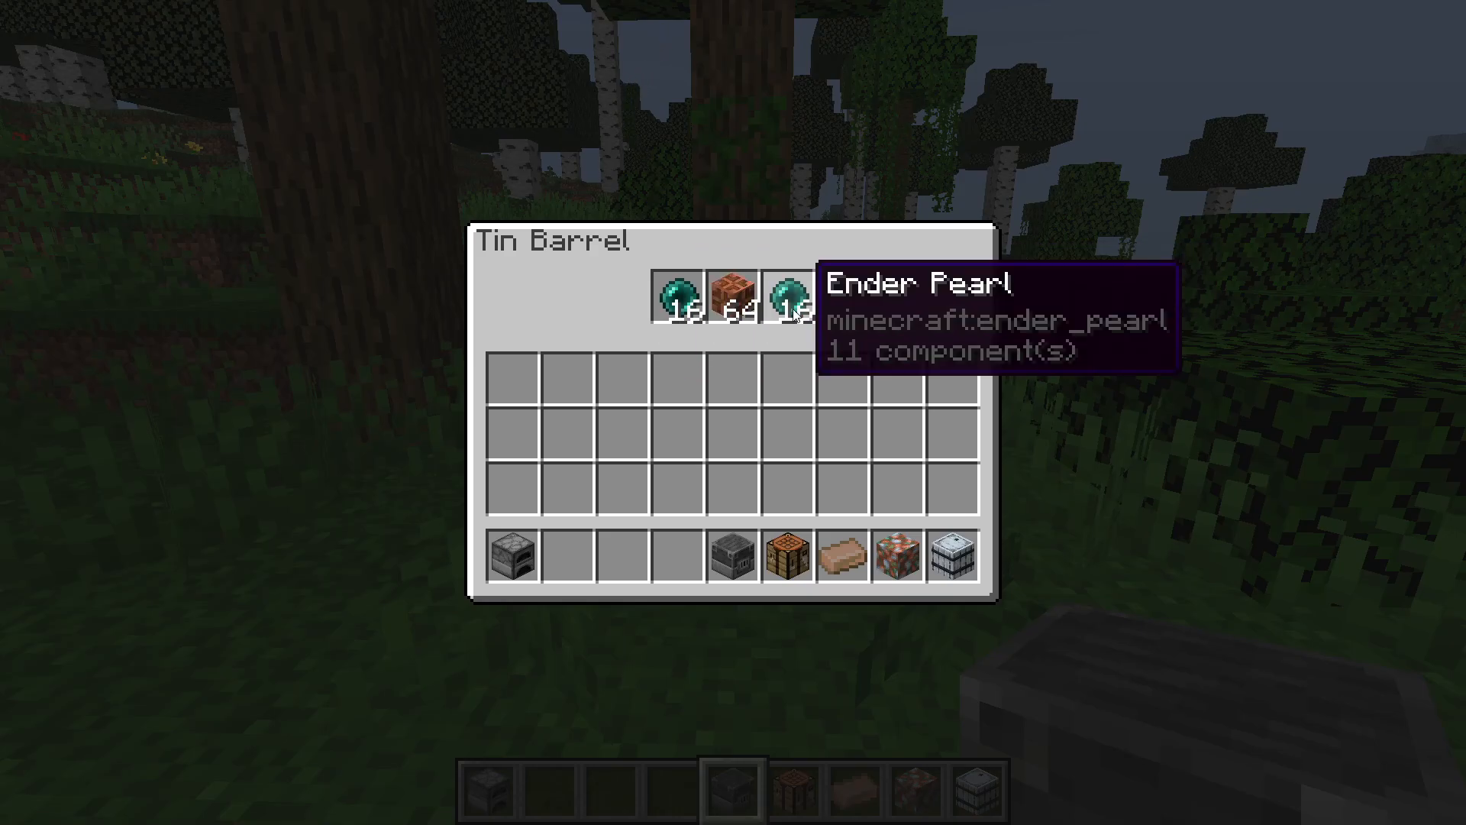
Dig out the grass blocks beside the Tin Barrel, and break the barrel to collect the stored stacks.
click(730, 411)
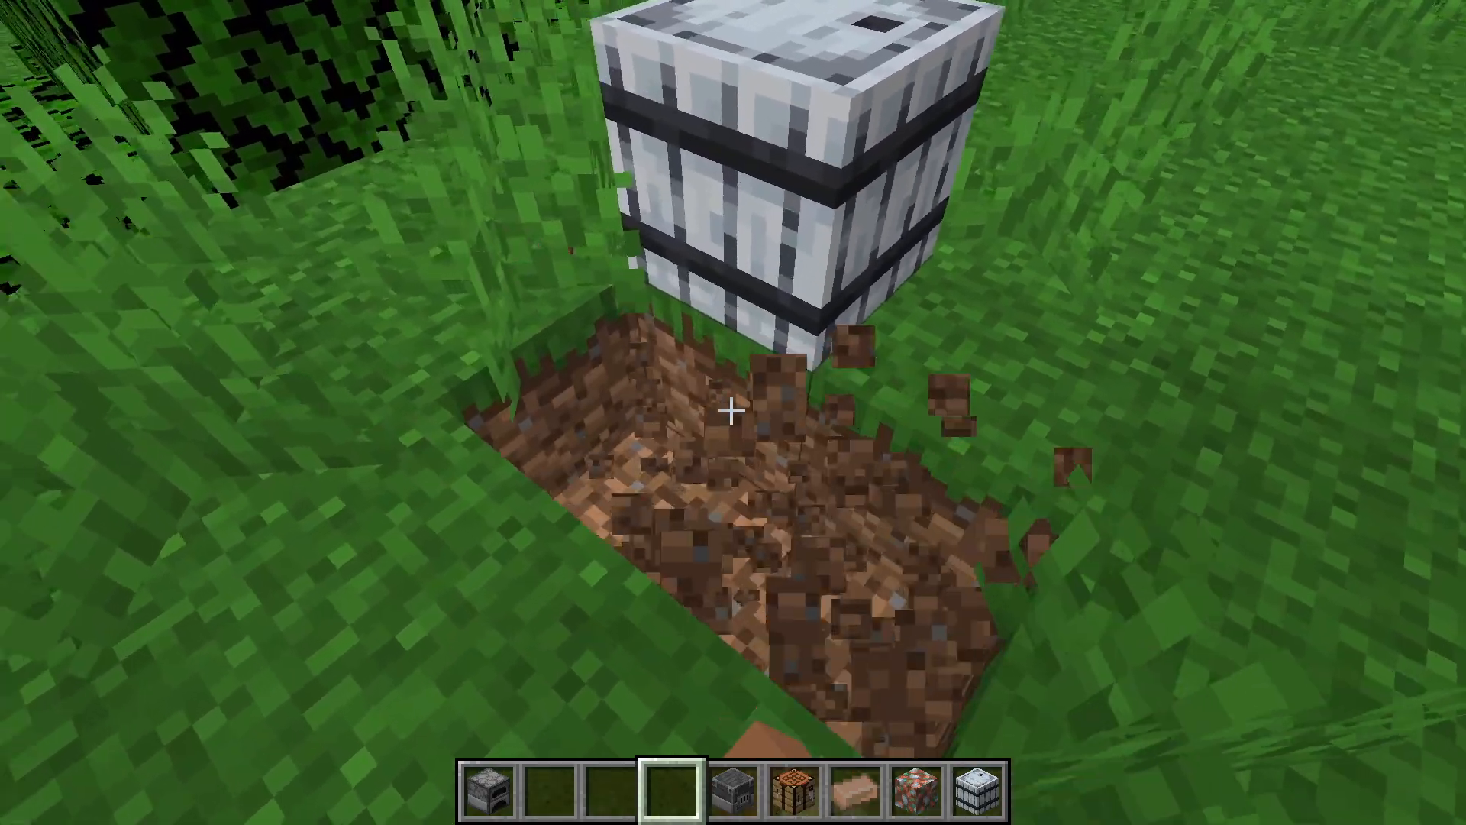
key(a)
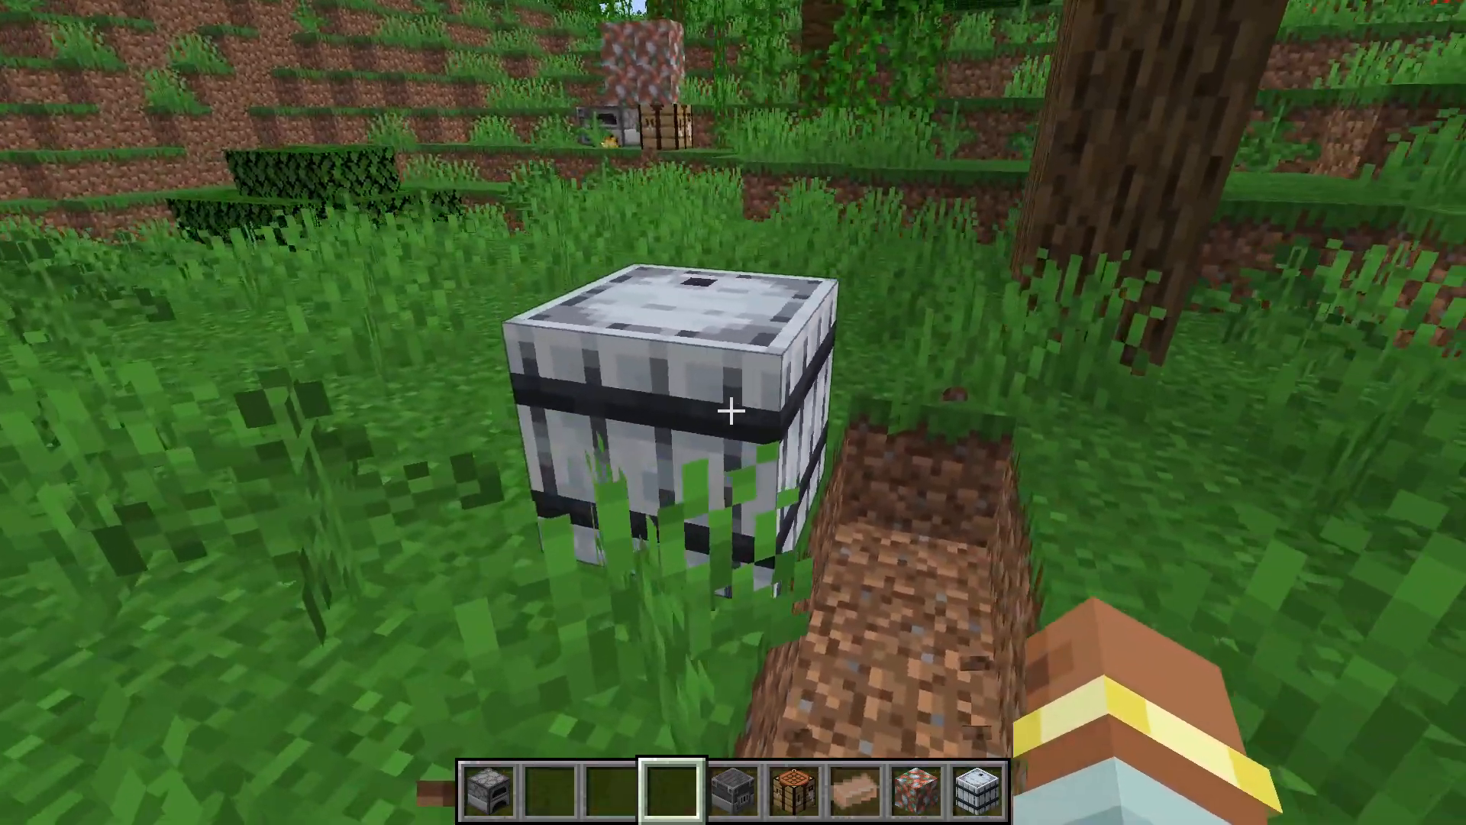
click(731, 411)
key(w)
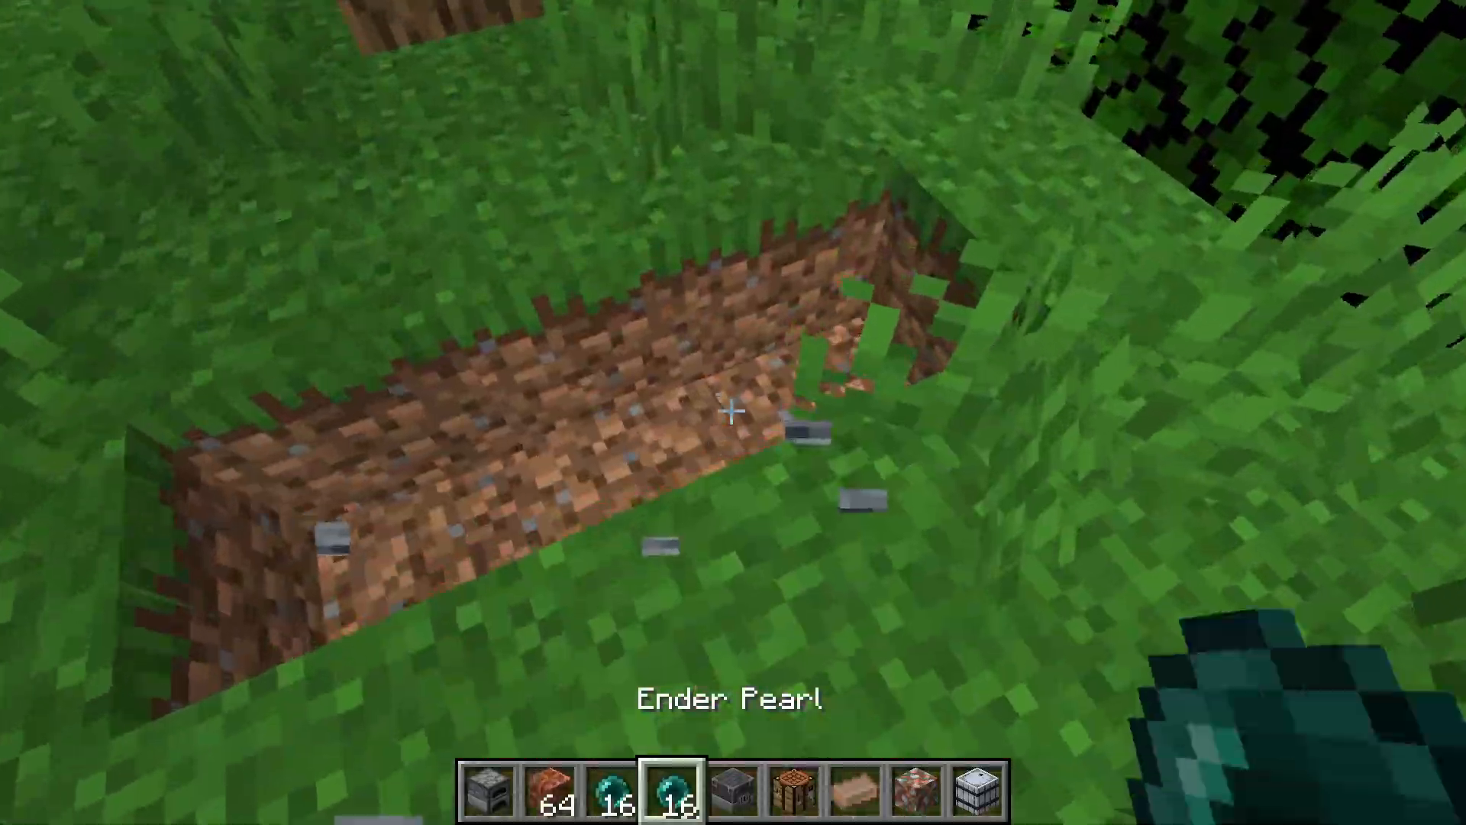
Check the survival inventory for the collected stacks, place a Tin Barrel on the grass and view it from several sides.
key(e)
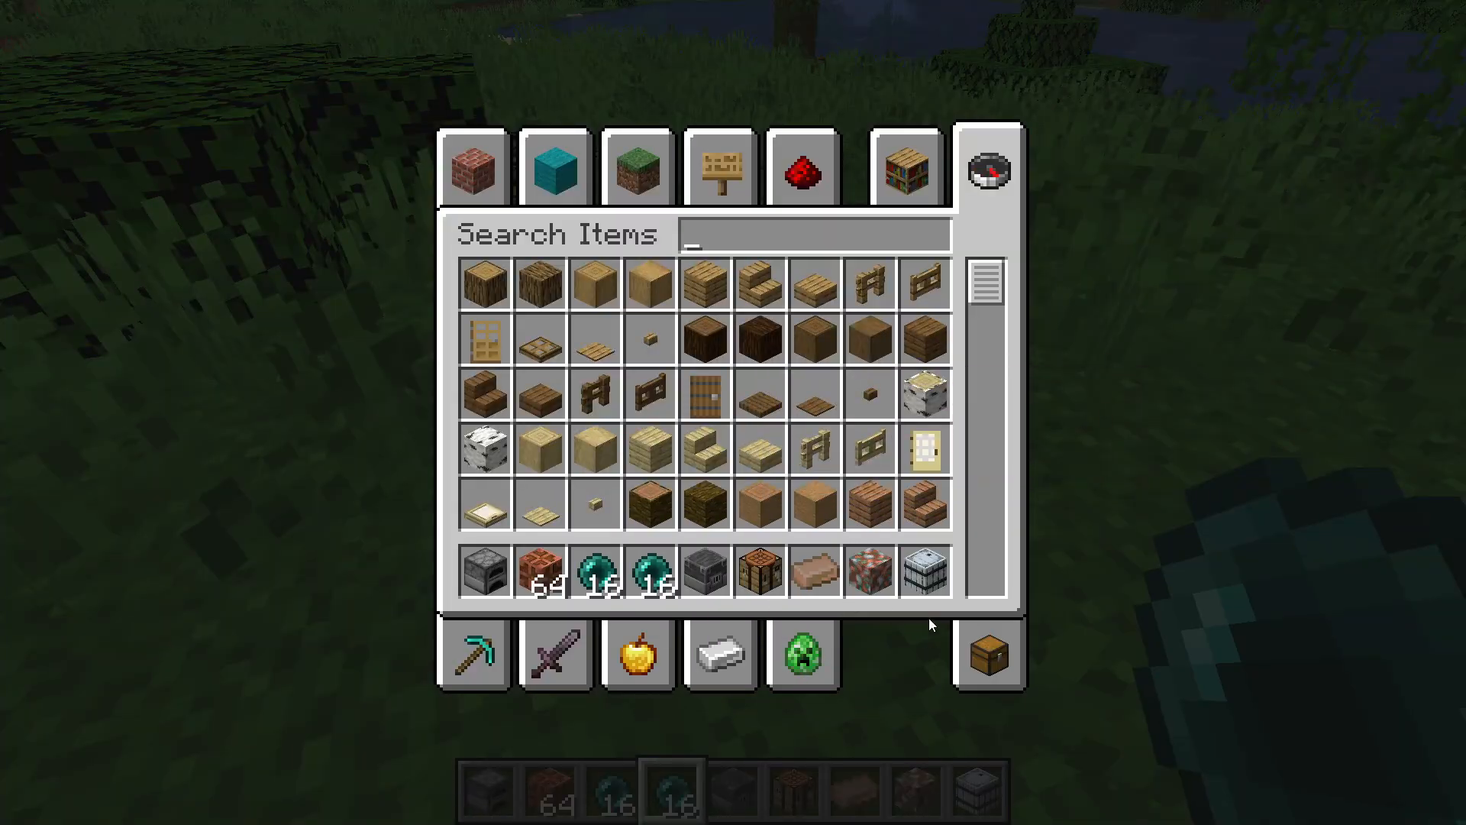
click(985, 643)
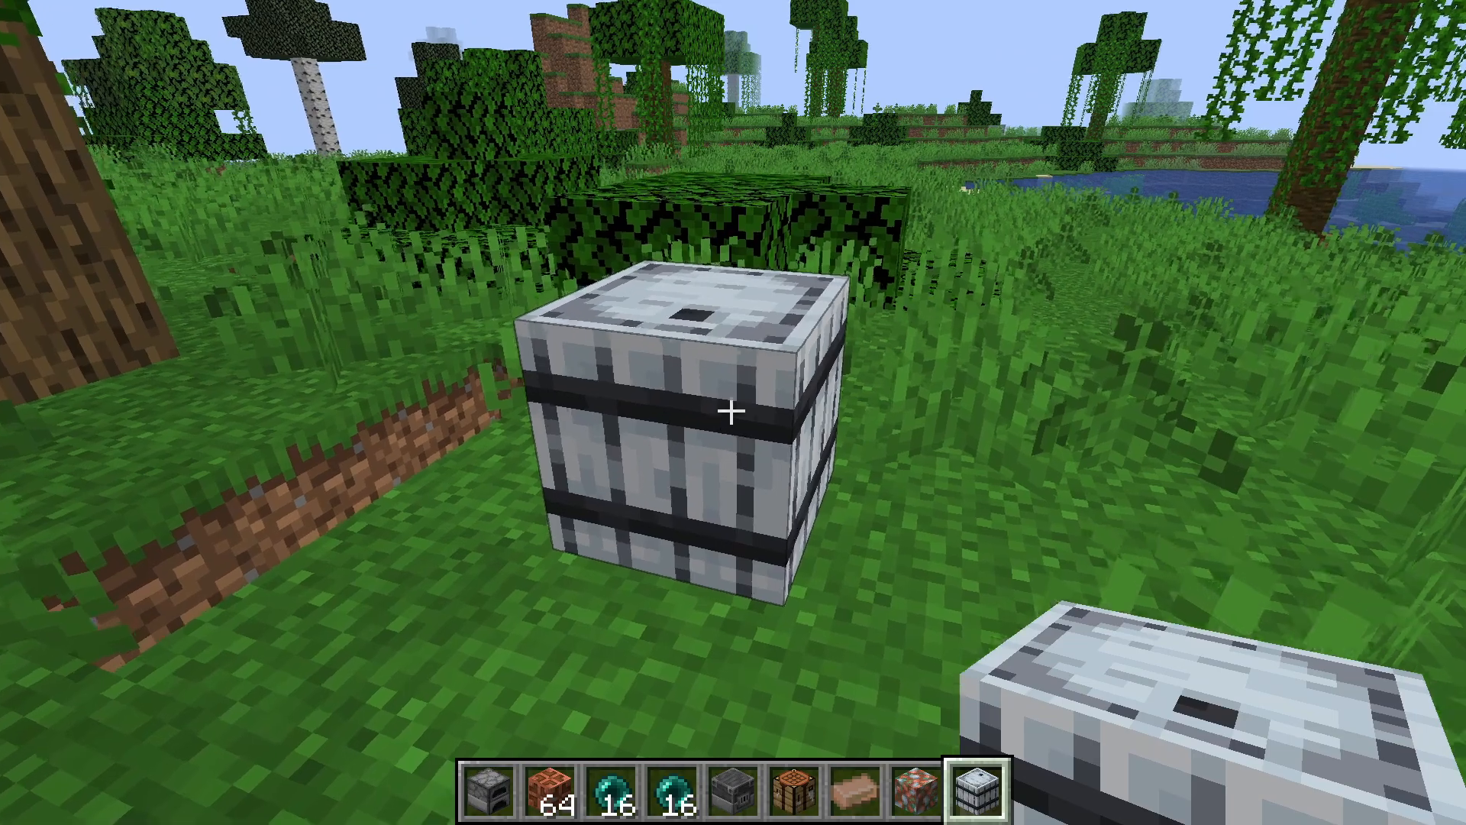
key(d)
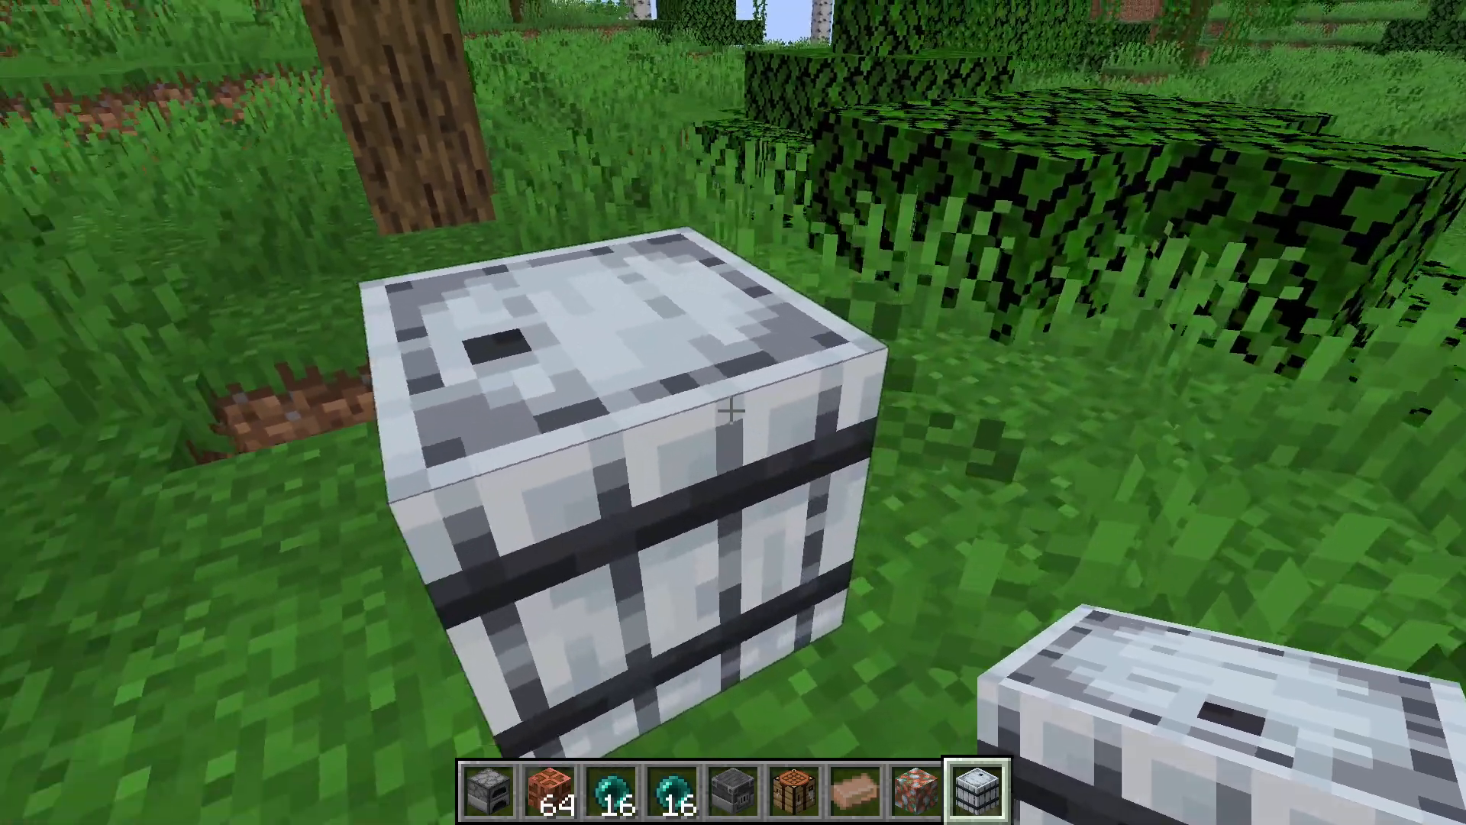
key(s)
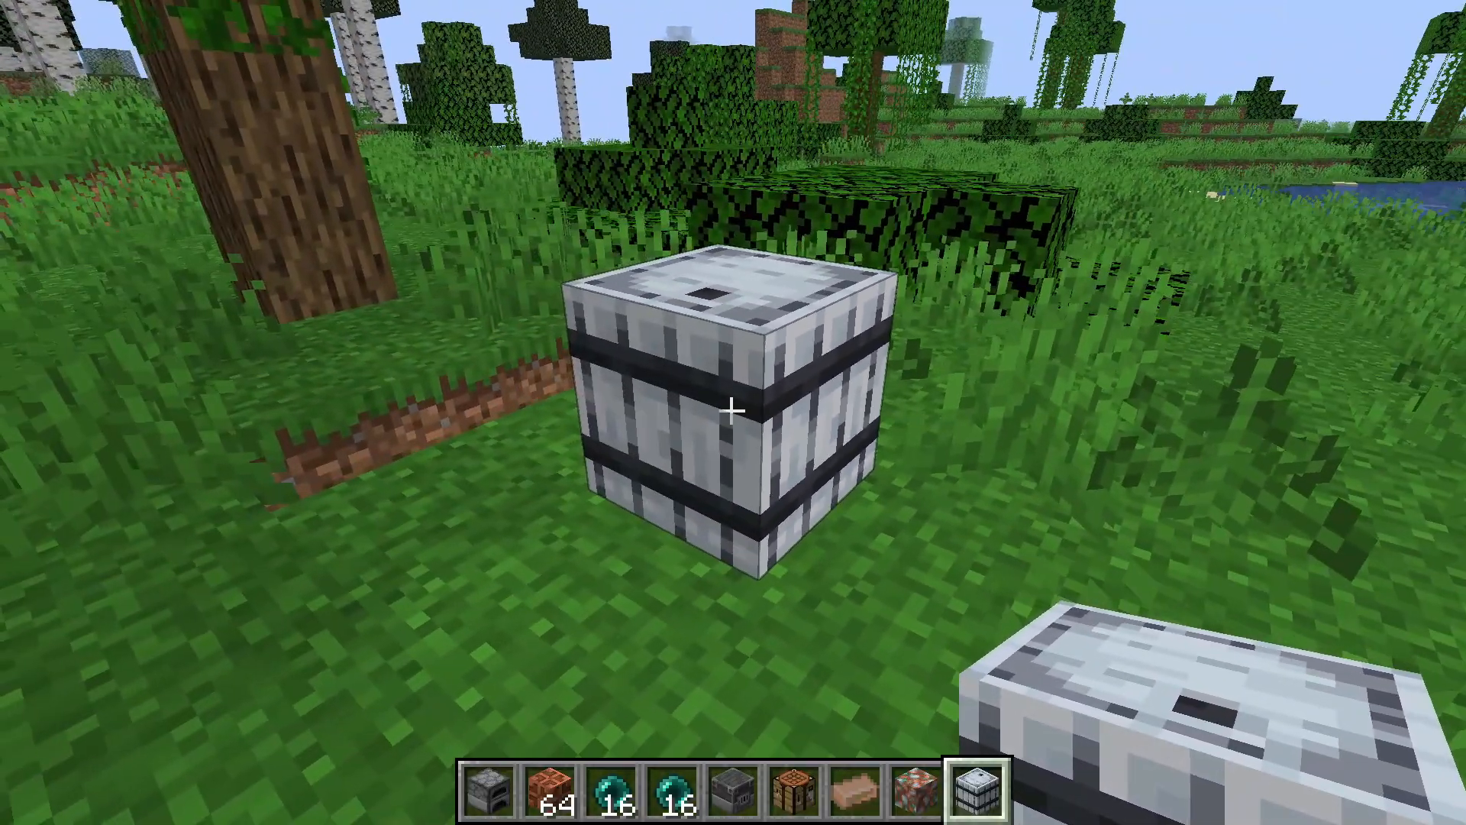
key(w)
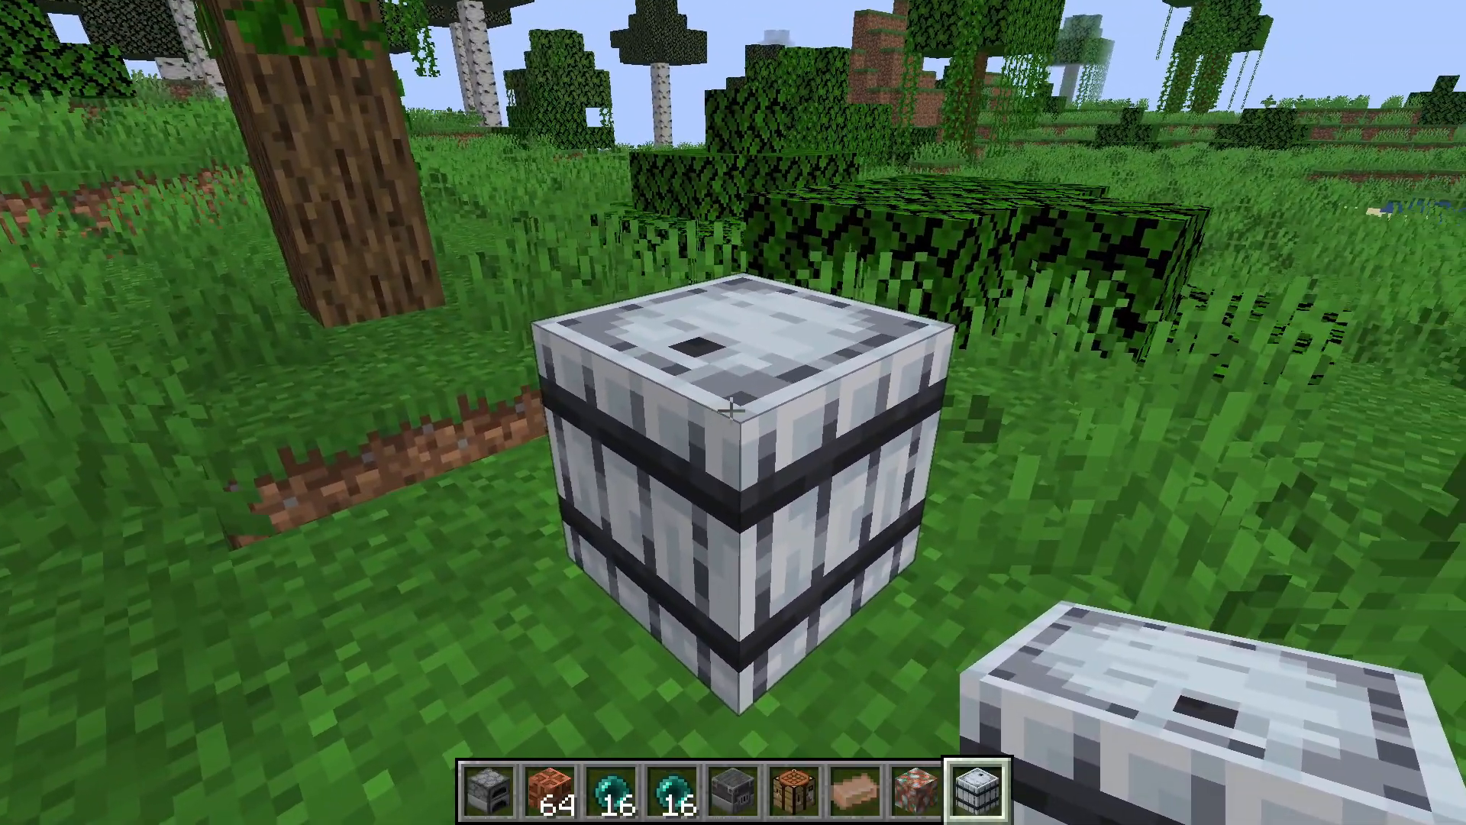
key(a)
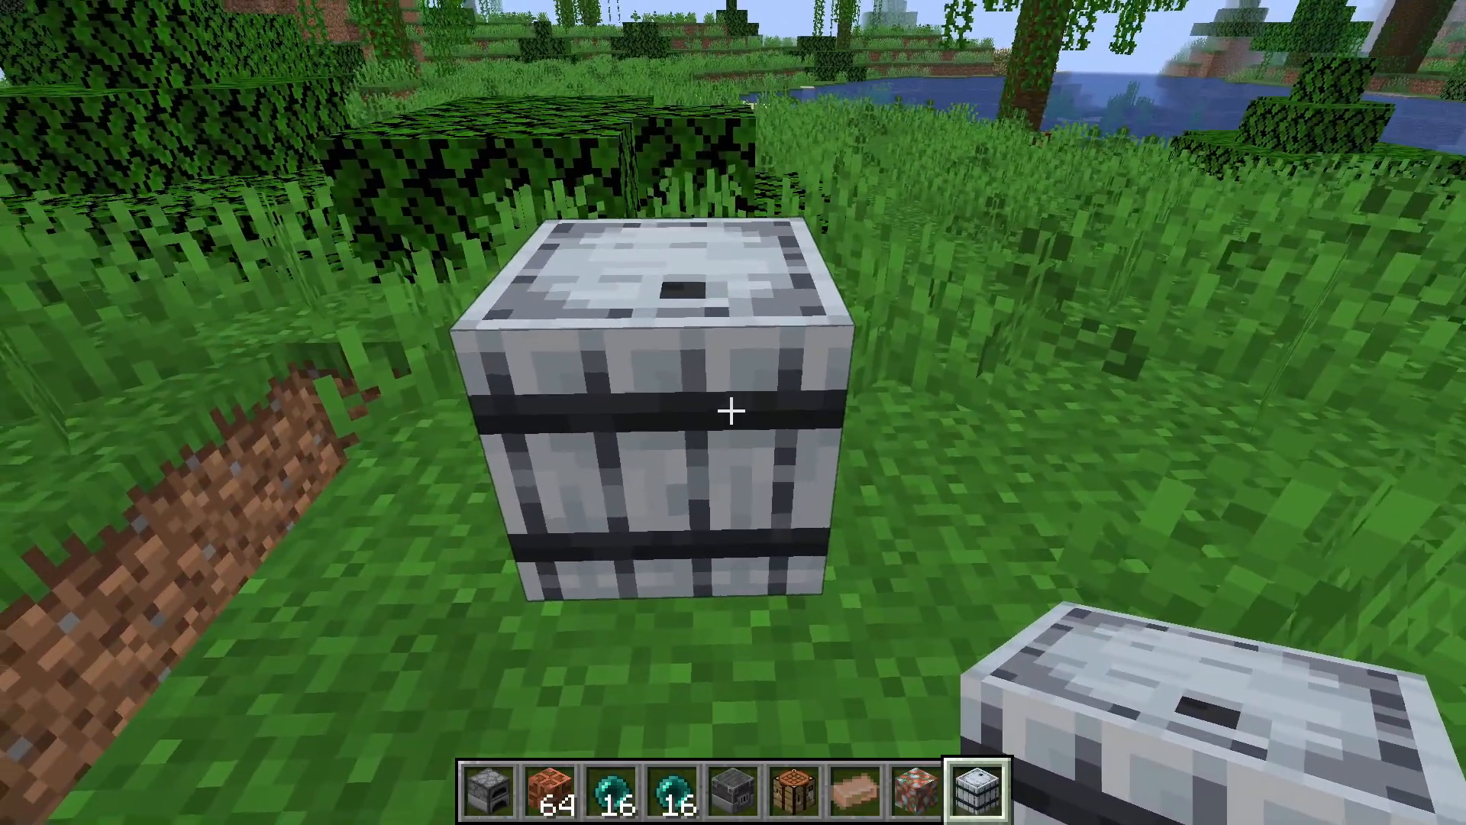
key(d)
Switch to the front-facing third-person view and walk near the placed barrel with a Tin Barrel in hand.
key(F5)
key(F5)
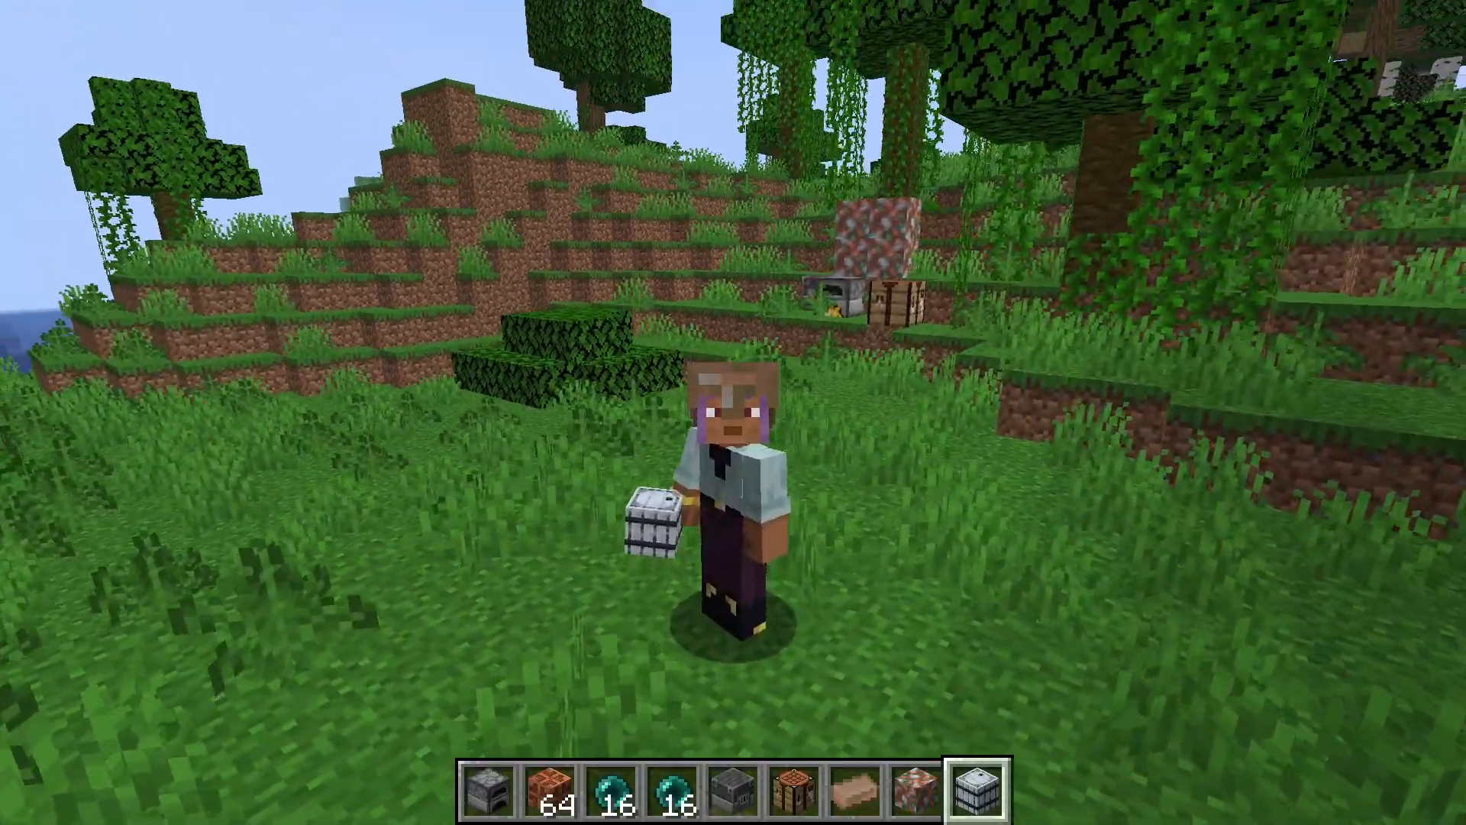
key(F5)
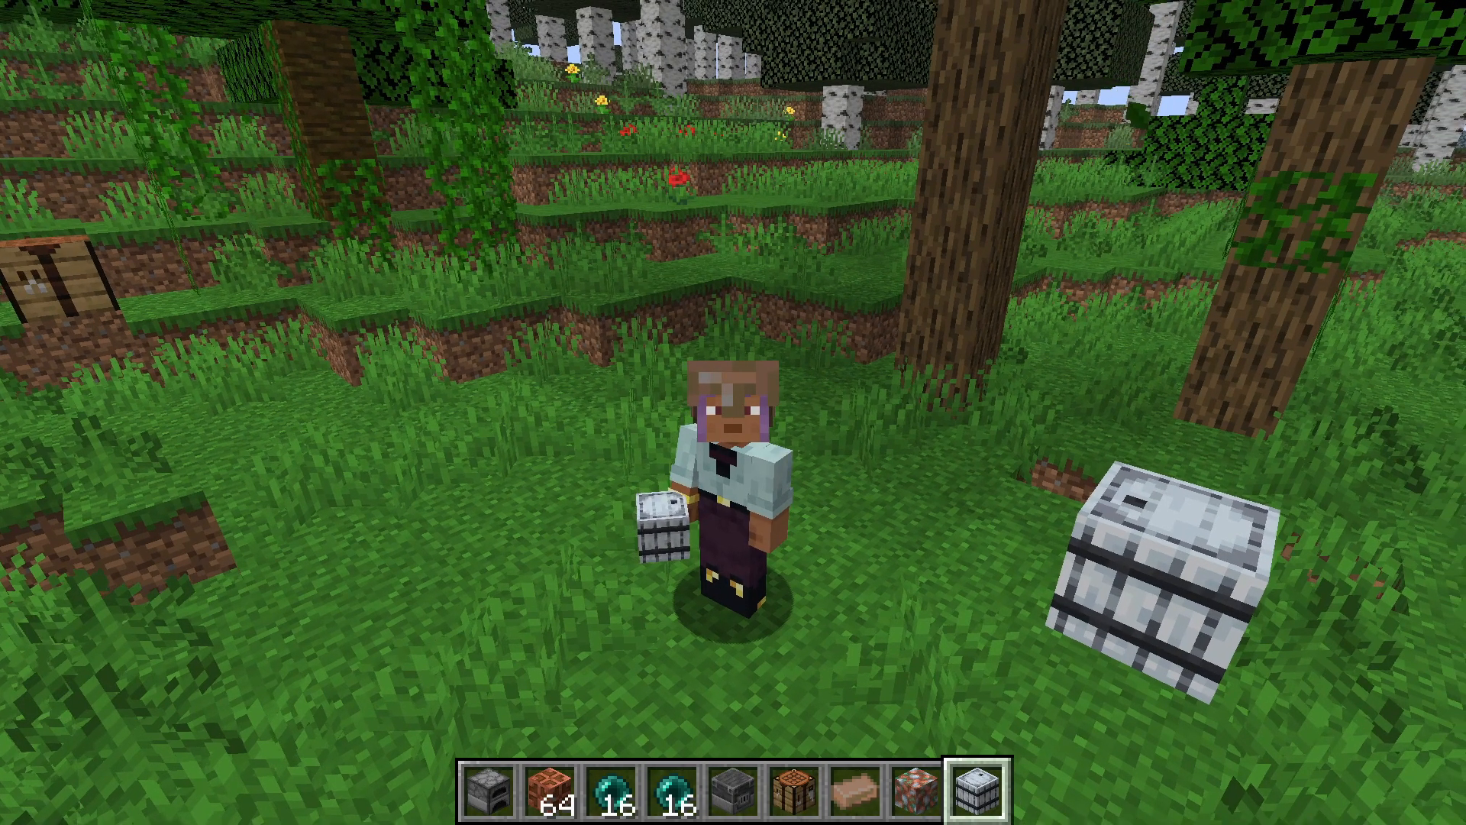
key(w)
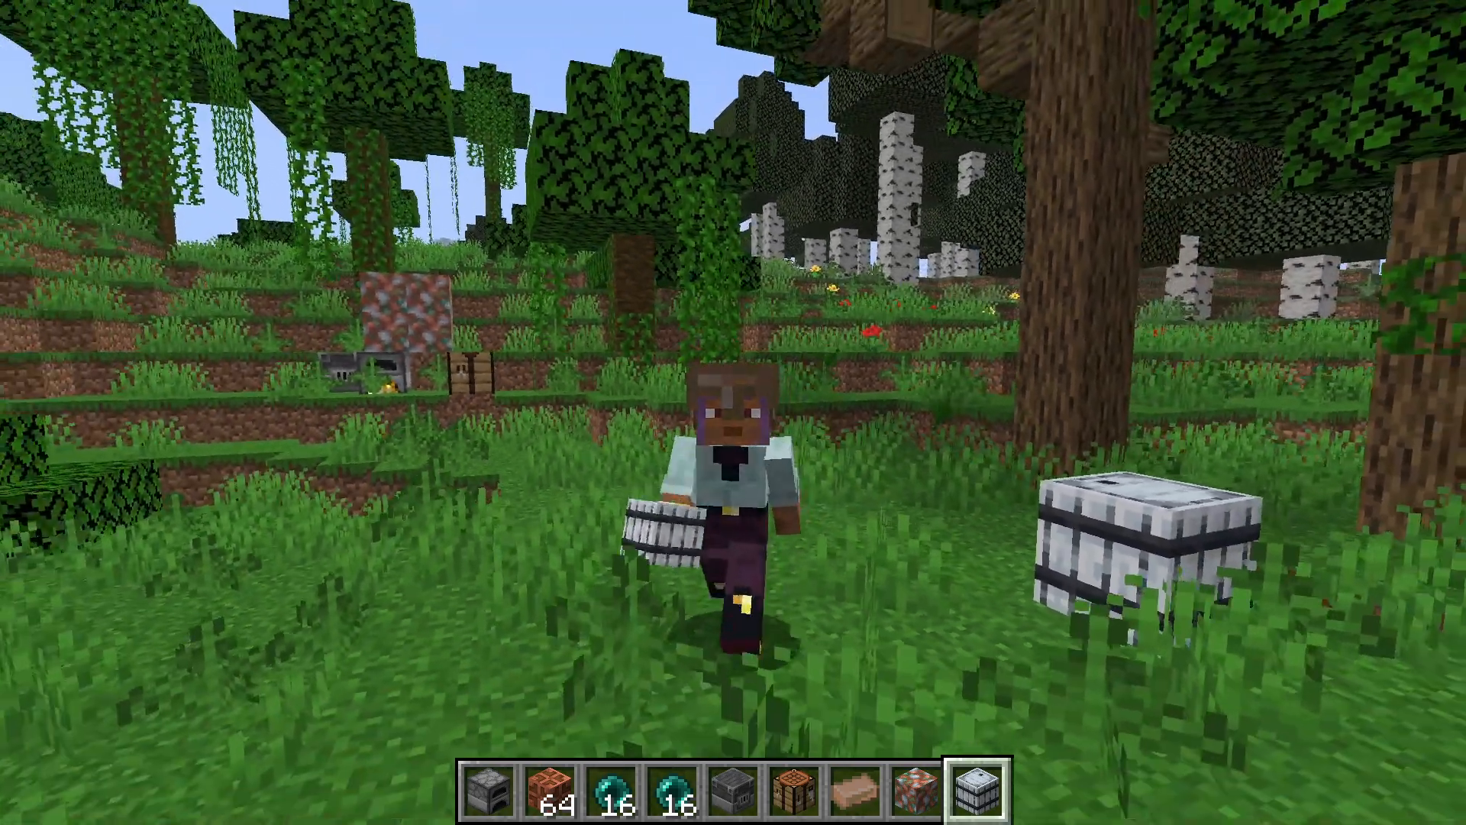